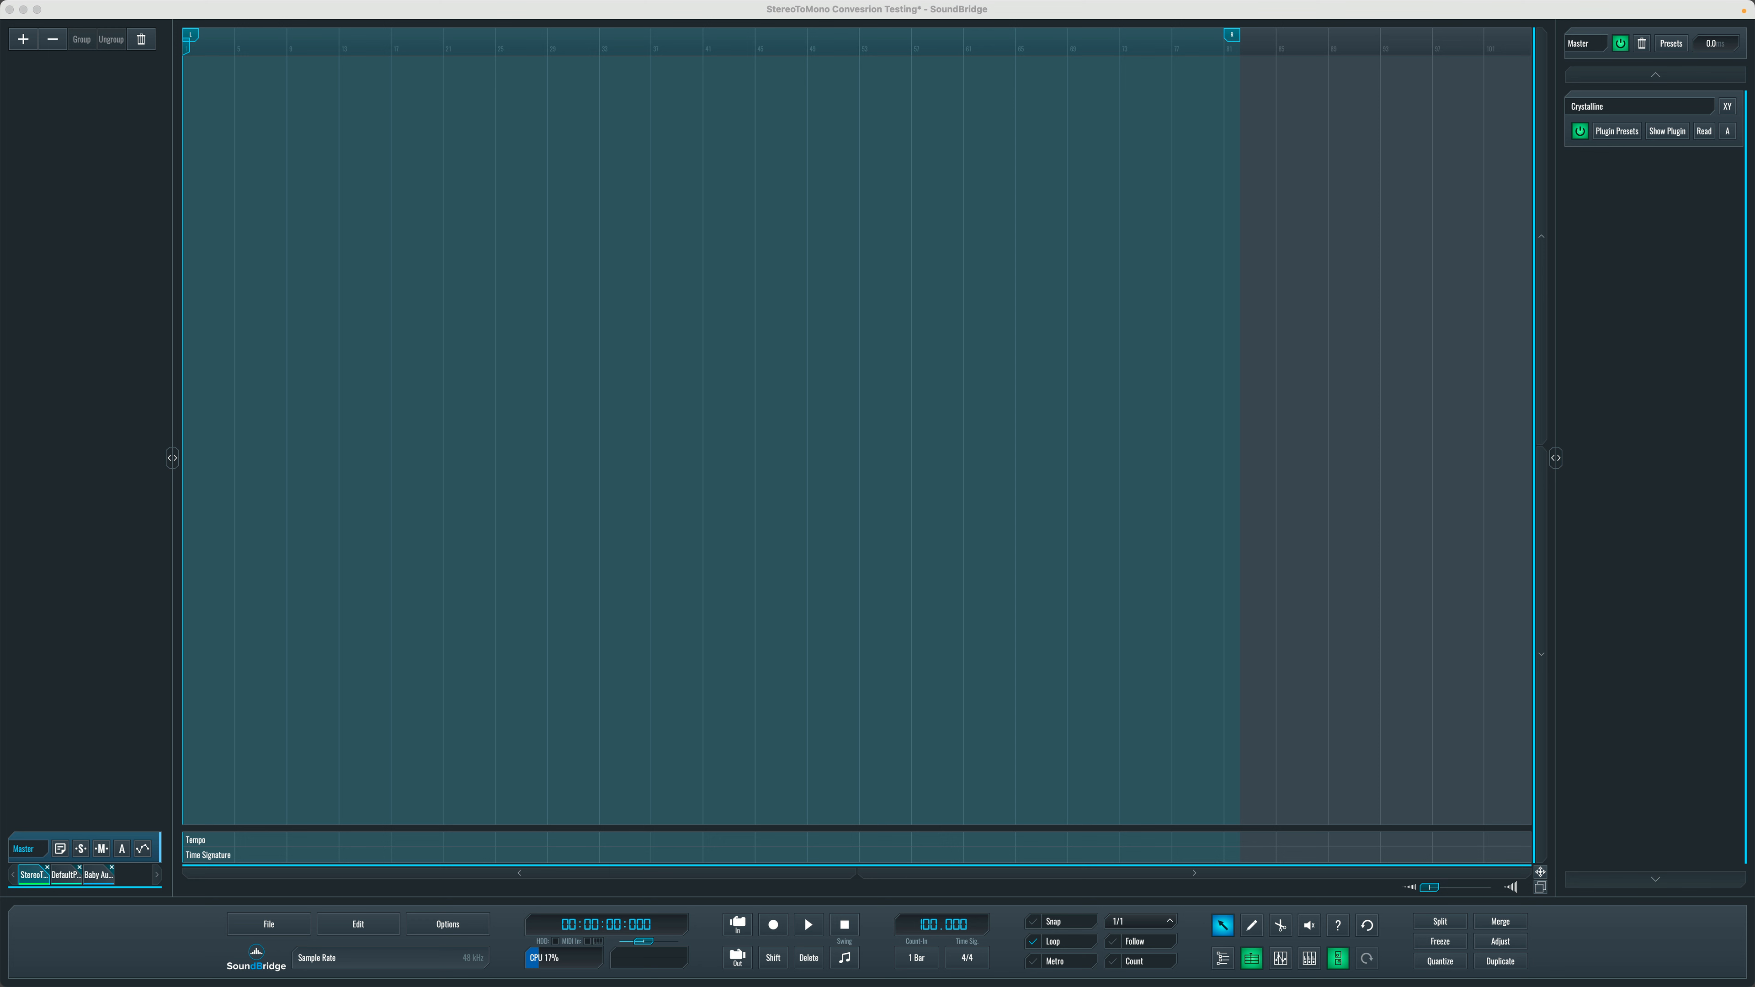
# - Import the Mono OH Left and Mono OH Right recordings onto two separate mono tracks
pyautogui.moveTo(484, 332); pyautogui.dragTo(205, 95)
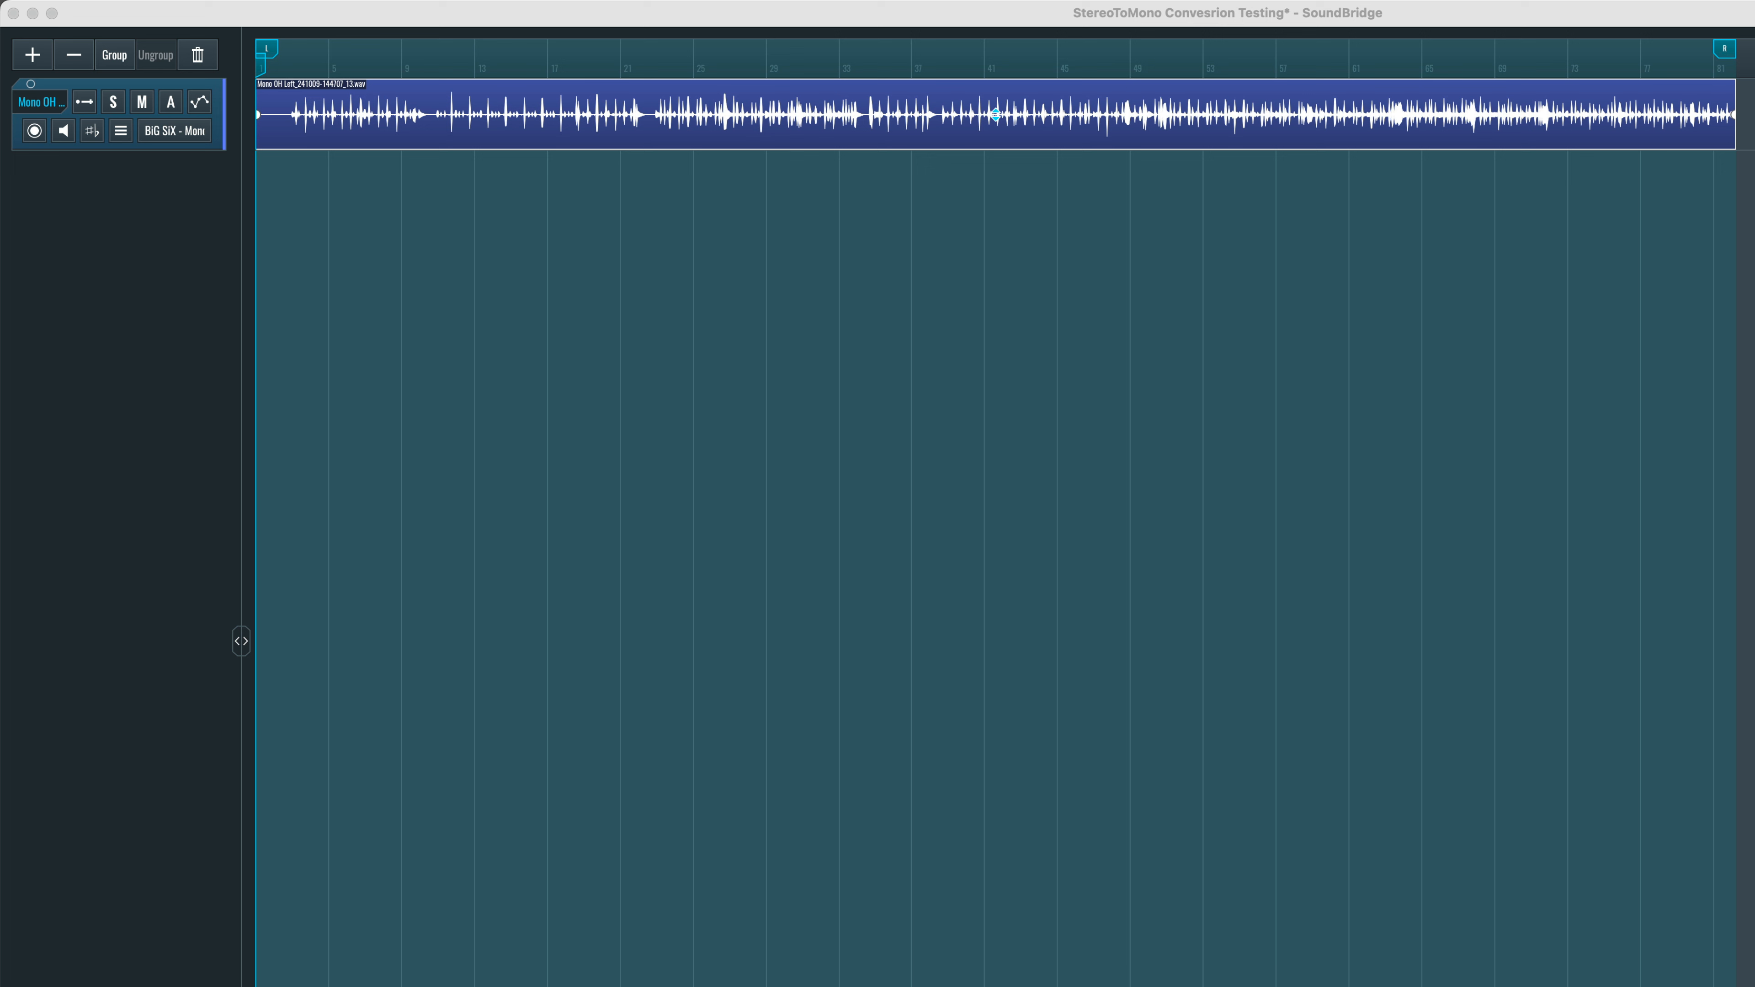
pyautogui.moveTo(581, 501); pyautogui.dragTo(415, 235)
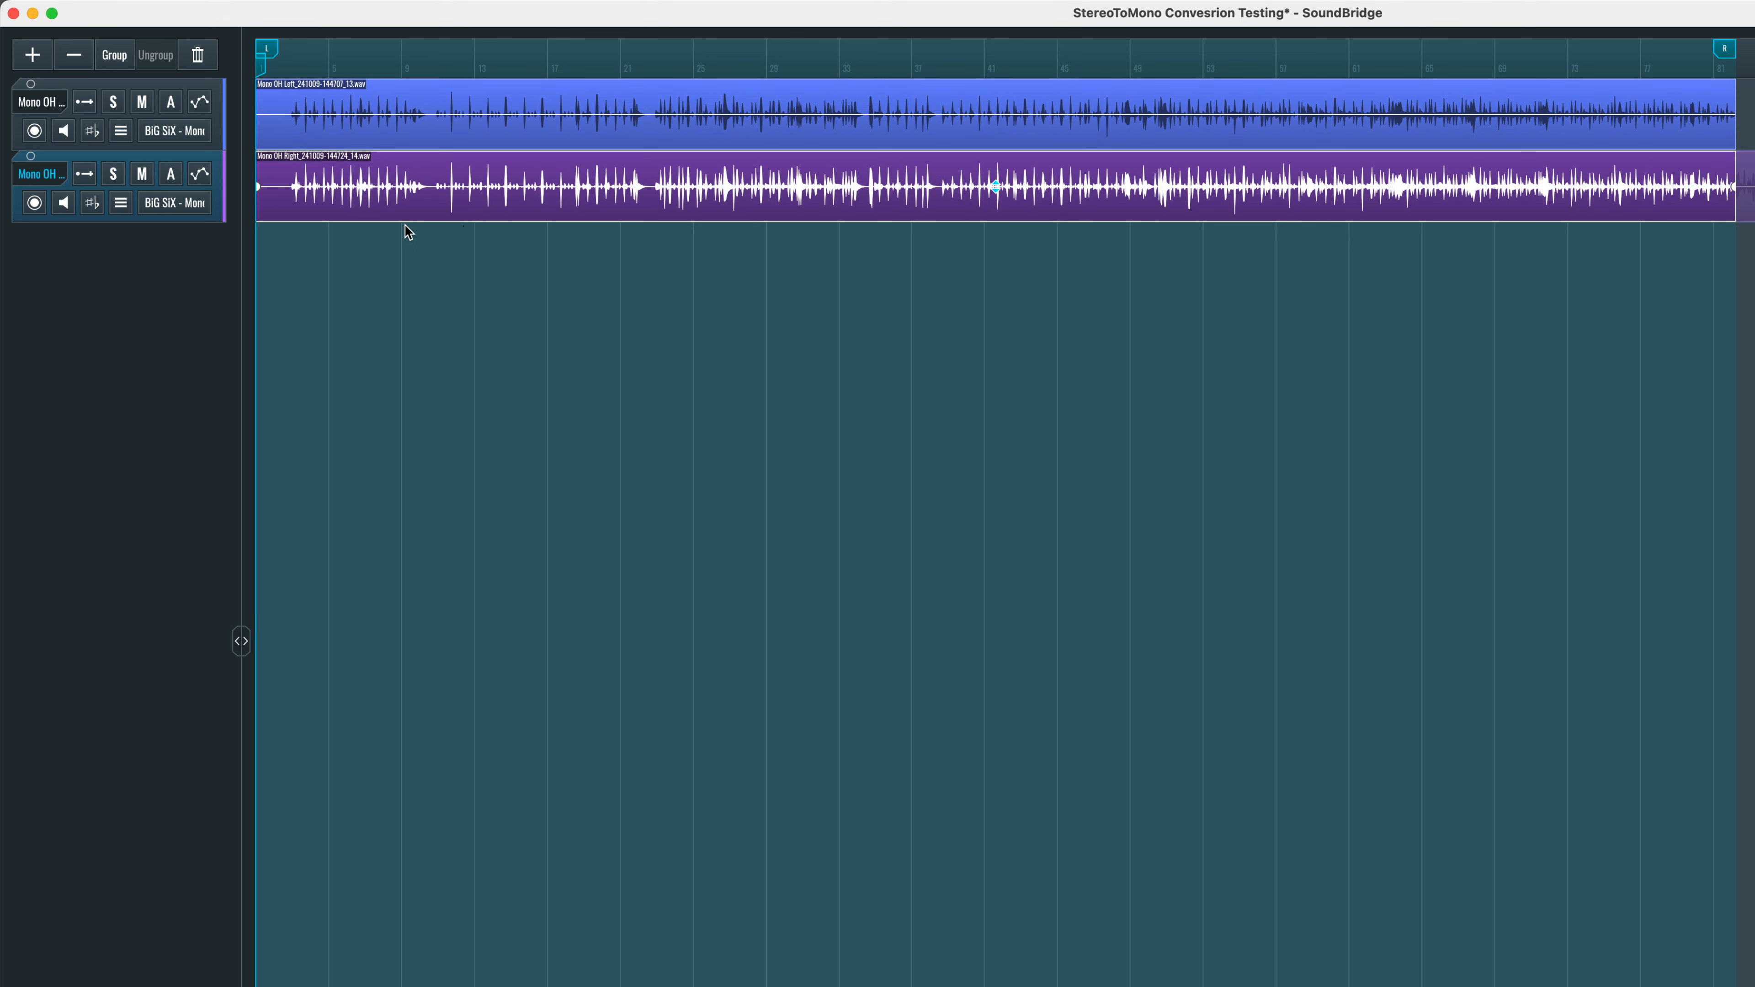
# - Play a passage of the two overhead recordings and increase the height of both tracks together
pyautogui.click(435, 88)
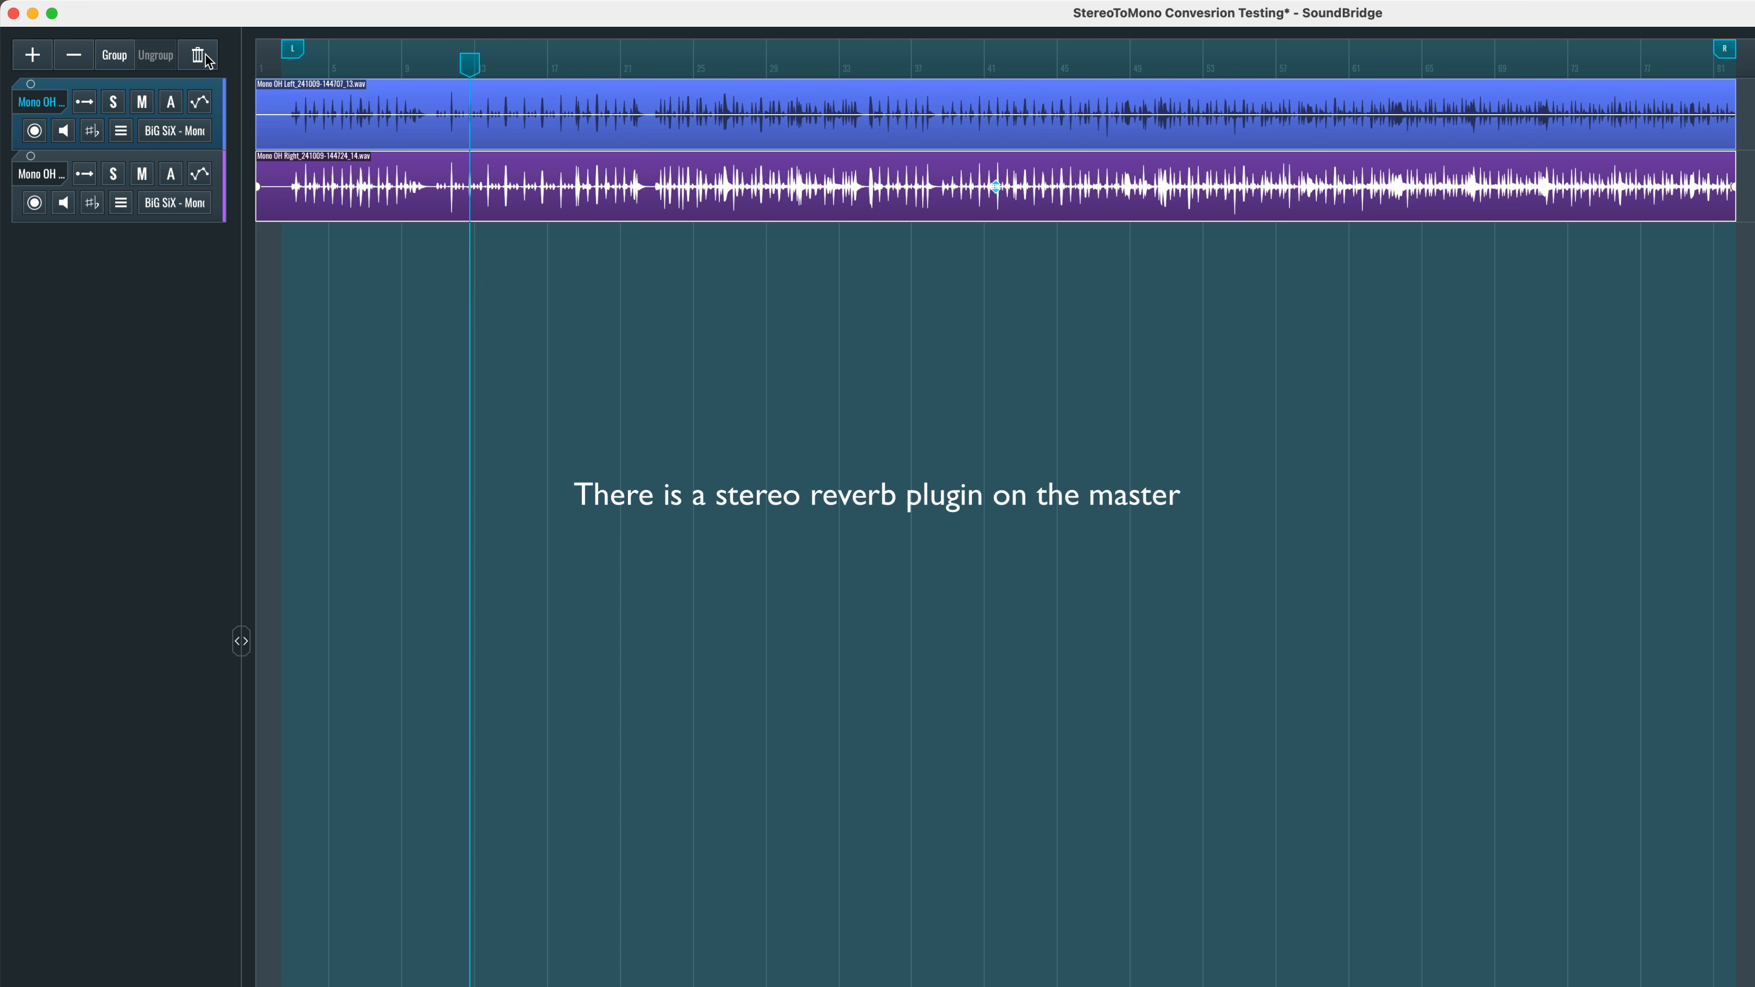
pyautogui.press('space')
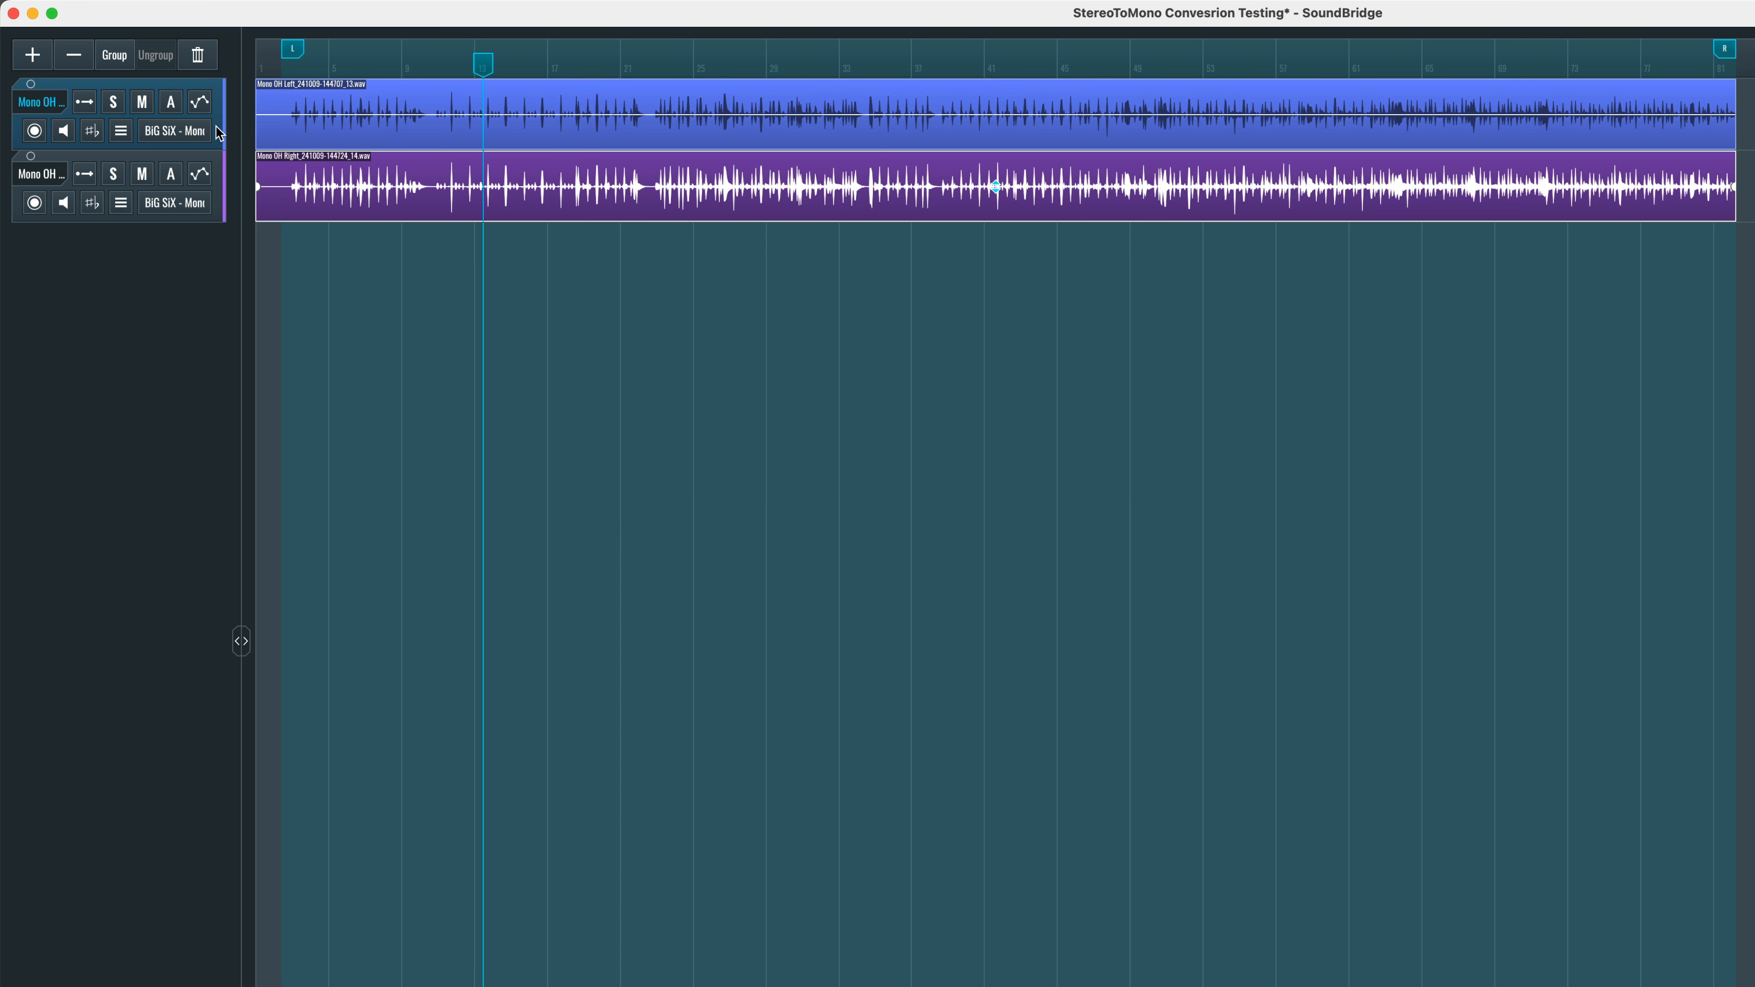
pyautogui.click(216, 122)
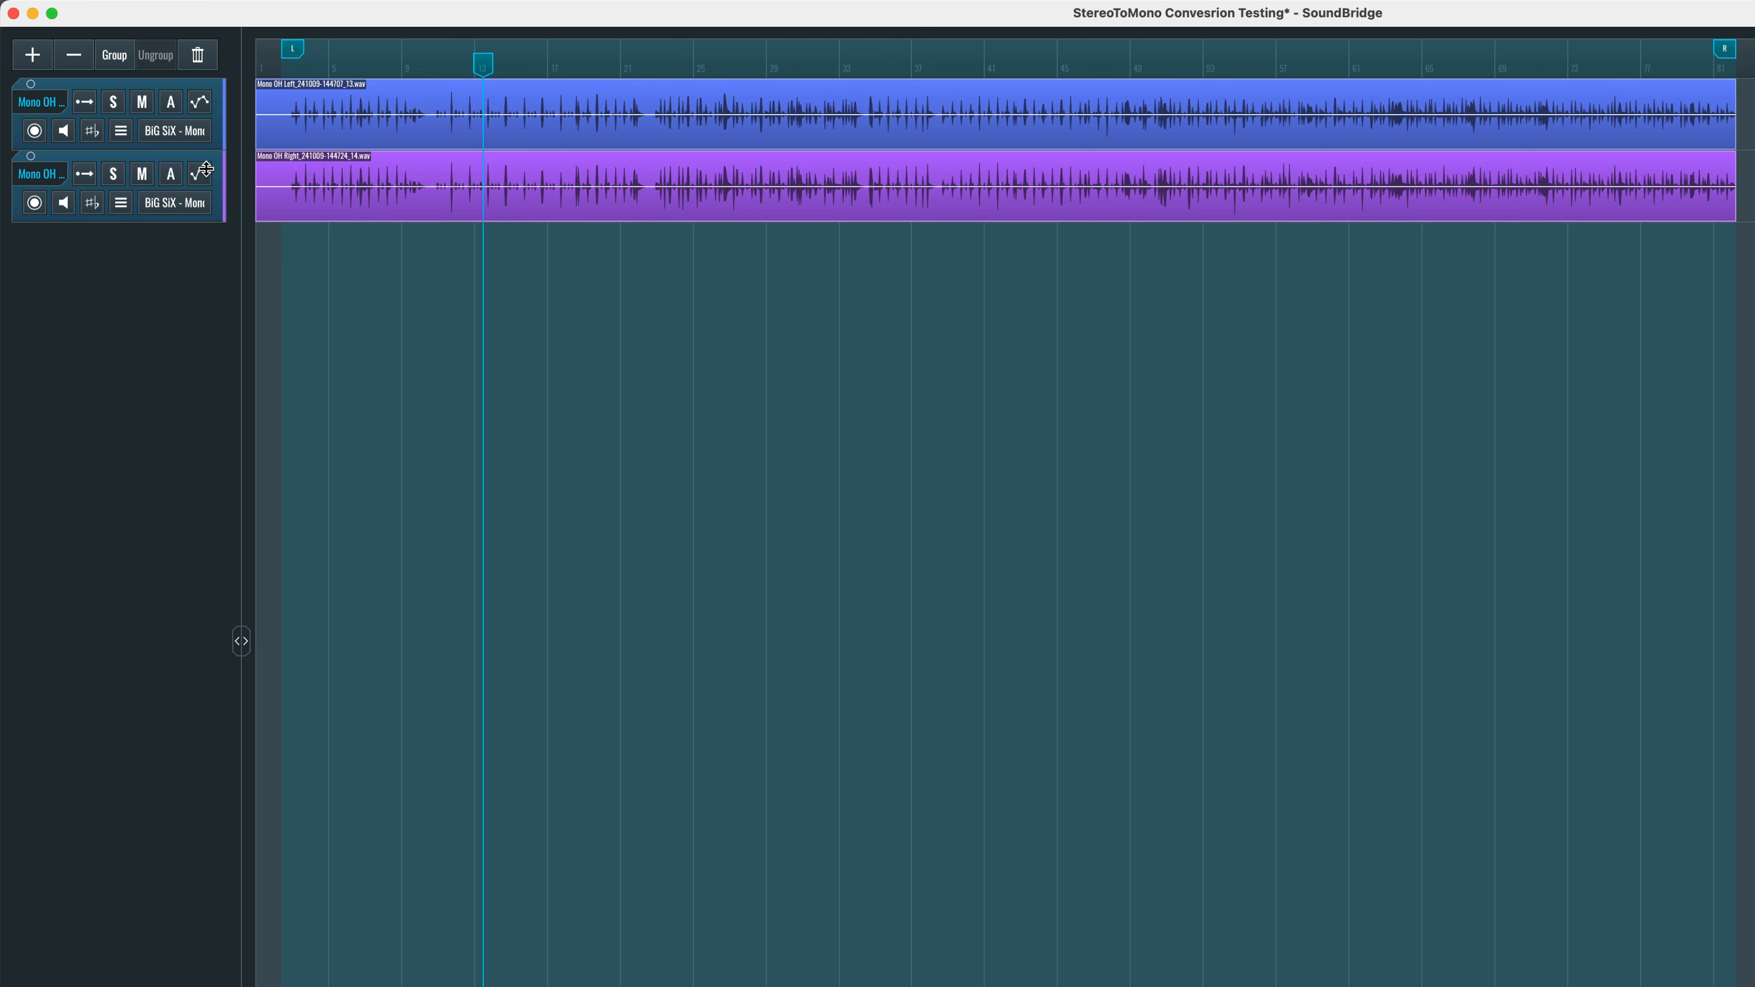
pyautogui.moveTo(206, 150); pyautogui.dragTo(202, 244)
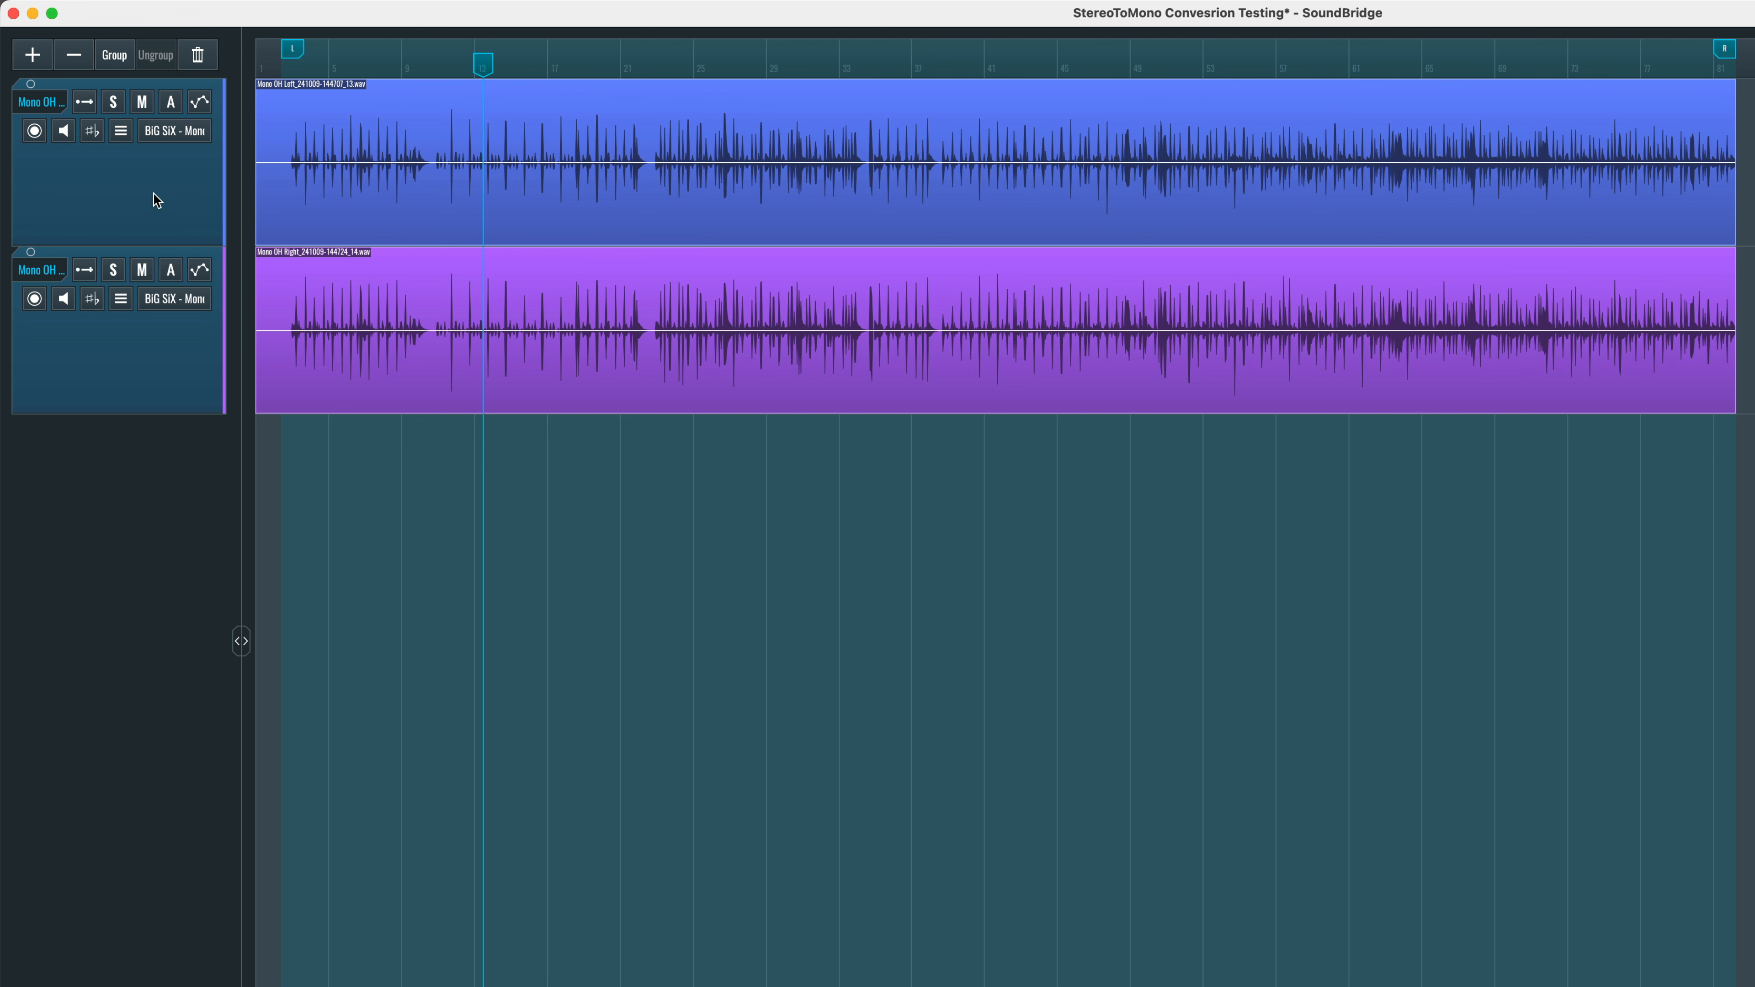
# - Pan Mono OH Left 100 to the left and Mono OH Right 100 to the right in the mixer
pyautogui.press('Tab')
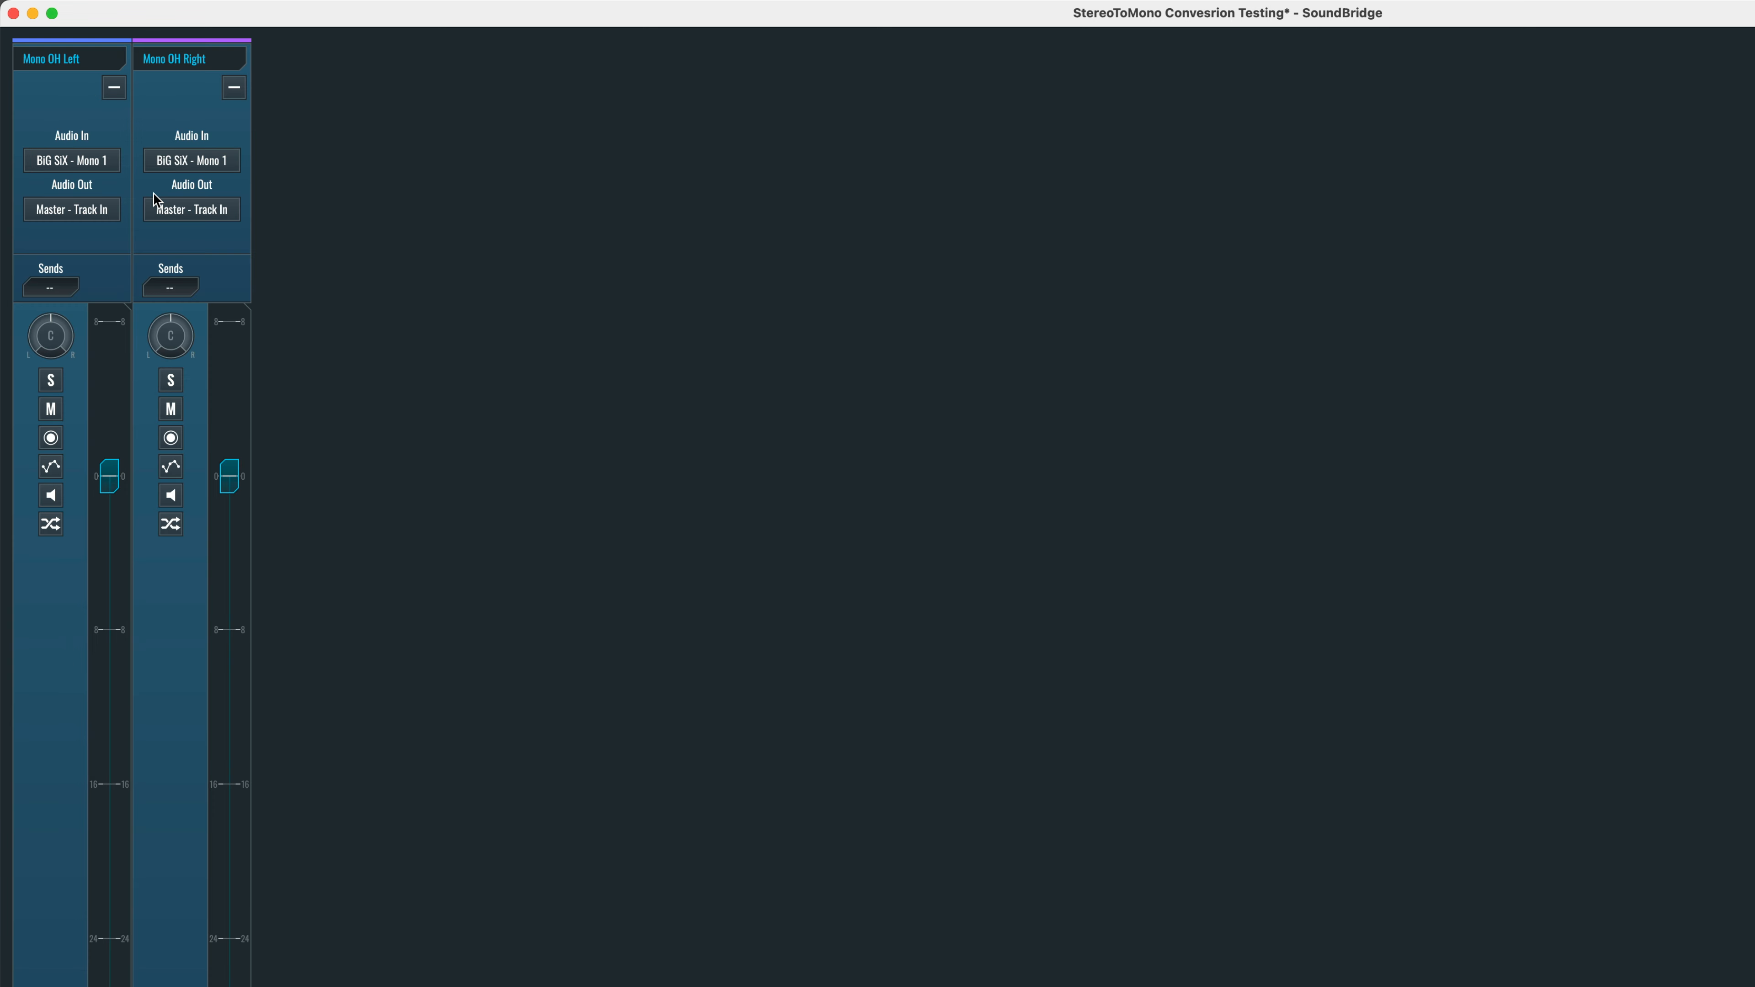
pyautogui.moveTo(55, 319); pyautogui.dragTo(45, 449)
pyautogui.click(204, 309)
pyautogui.moveTo(173, 337); pyautogui.dragTo(181, 203)
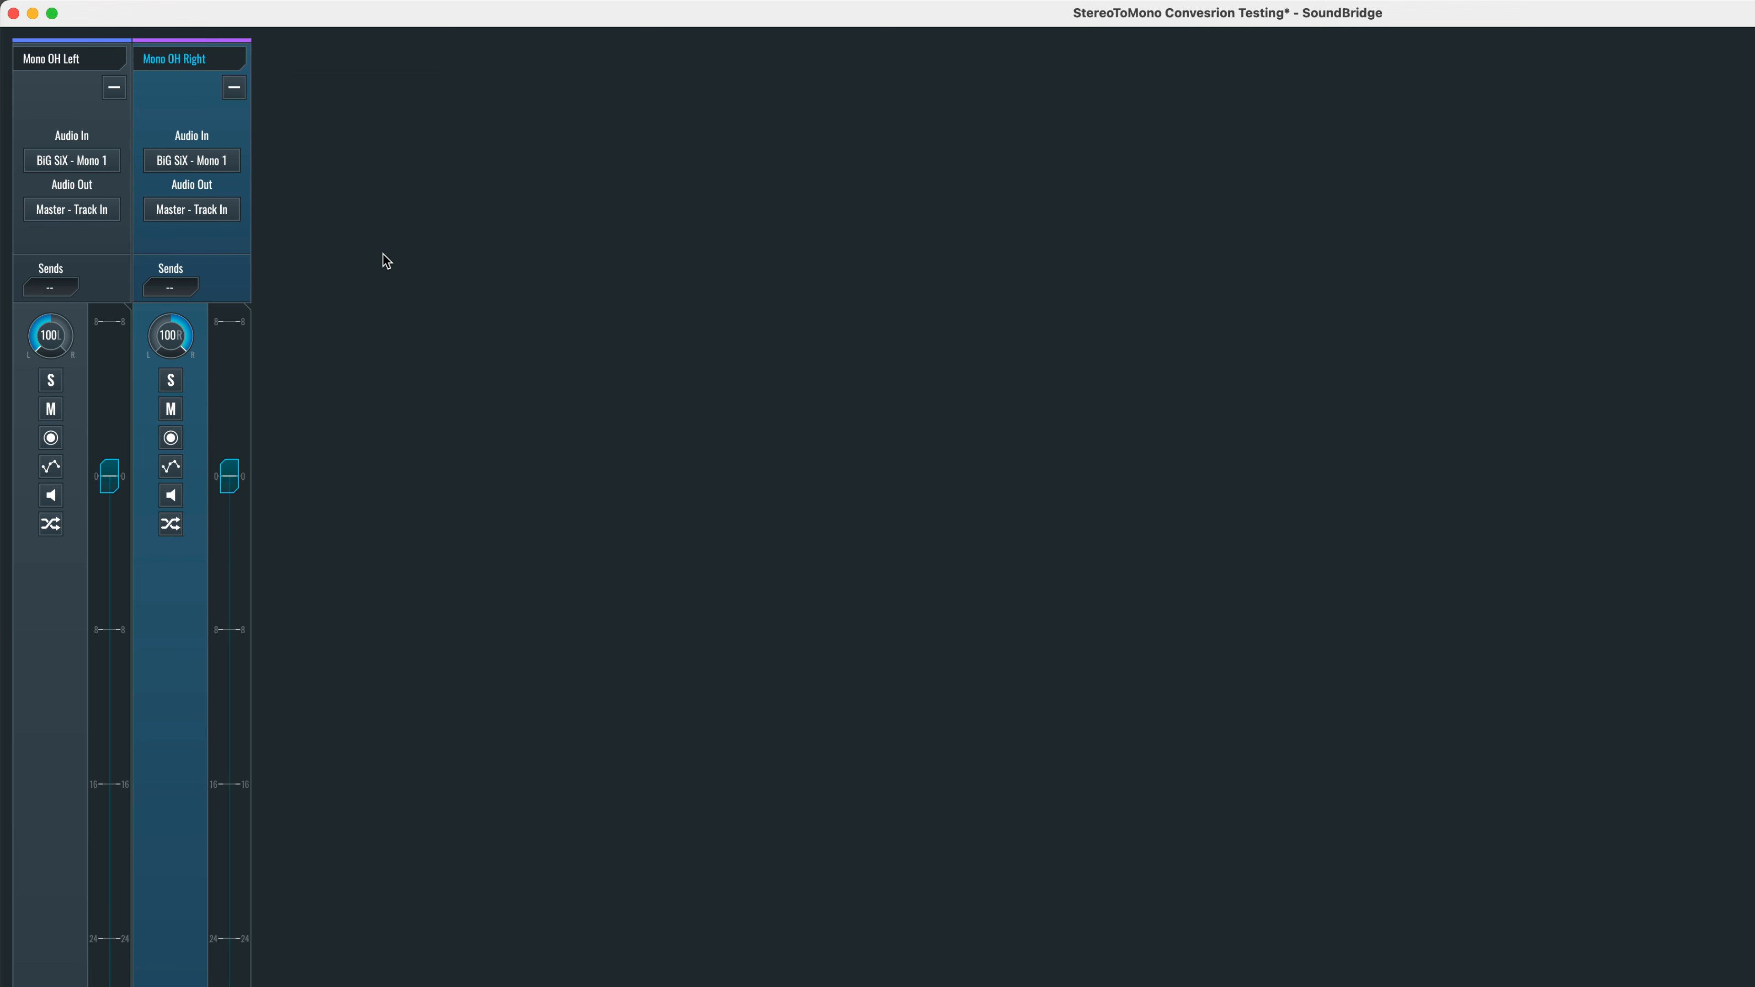
pyautogui.press('Tab')
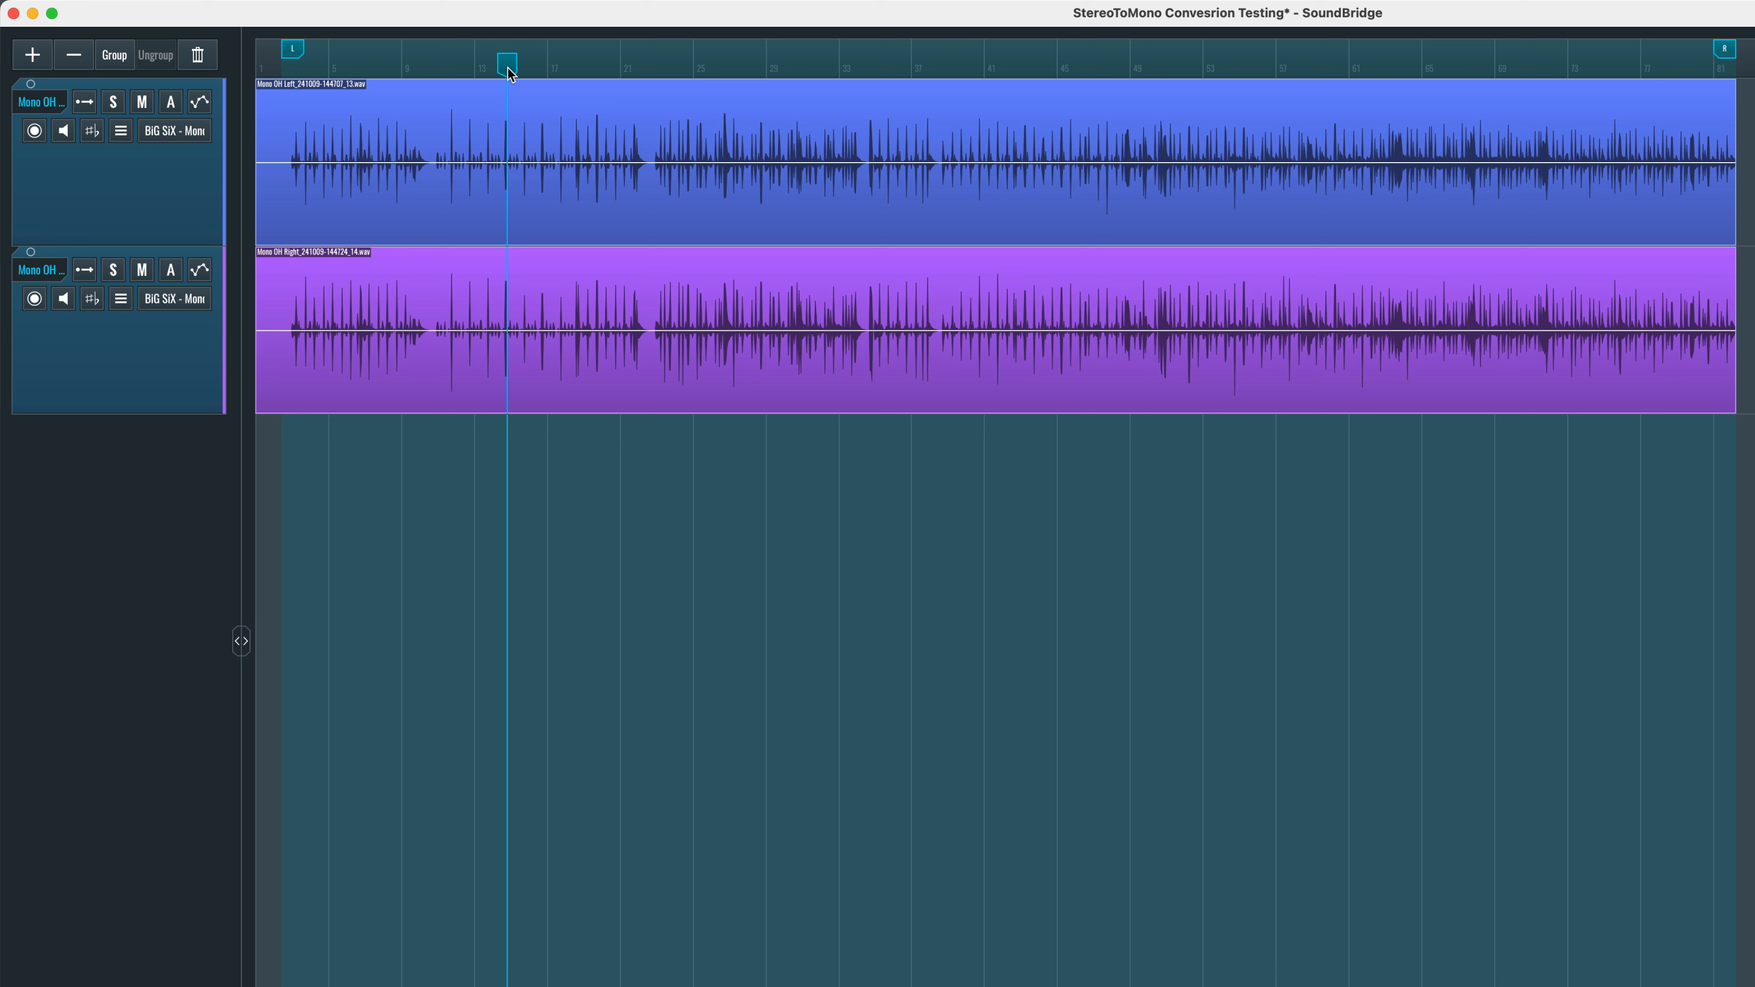
# - Group the Mono OH Left and Mono OH Right tracks
pyautogui.click(117, 212)
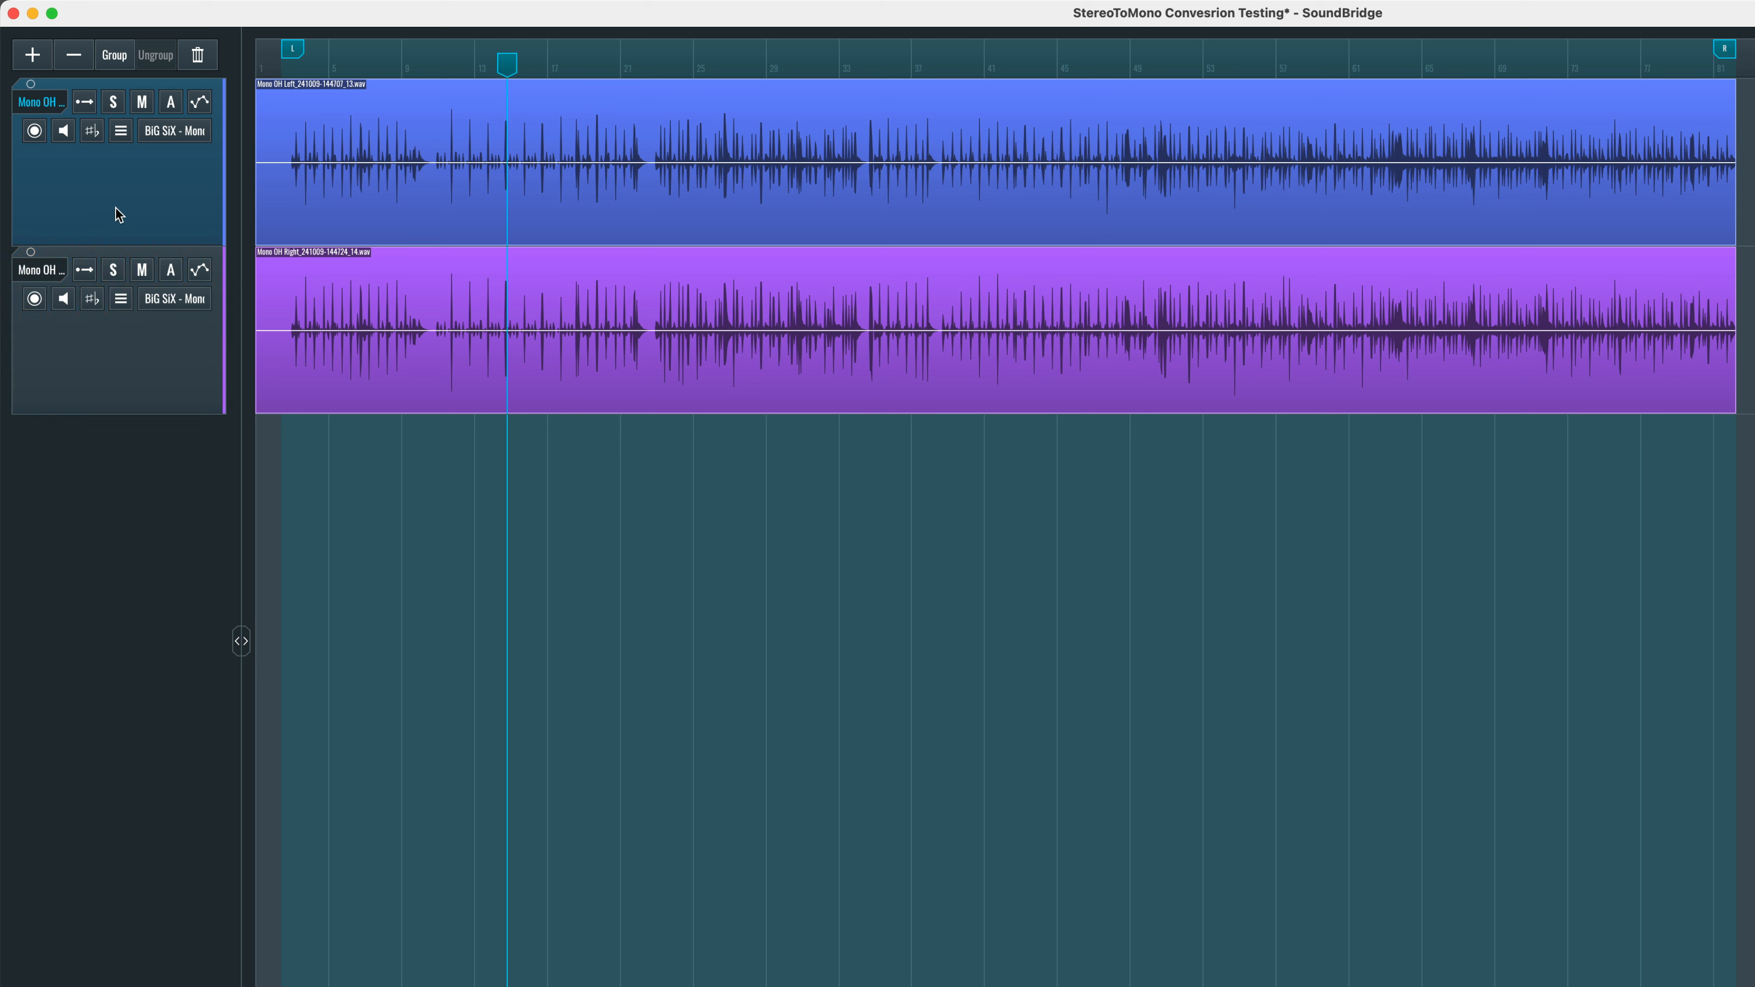
pyautogui.click(159, 351)
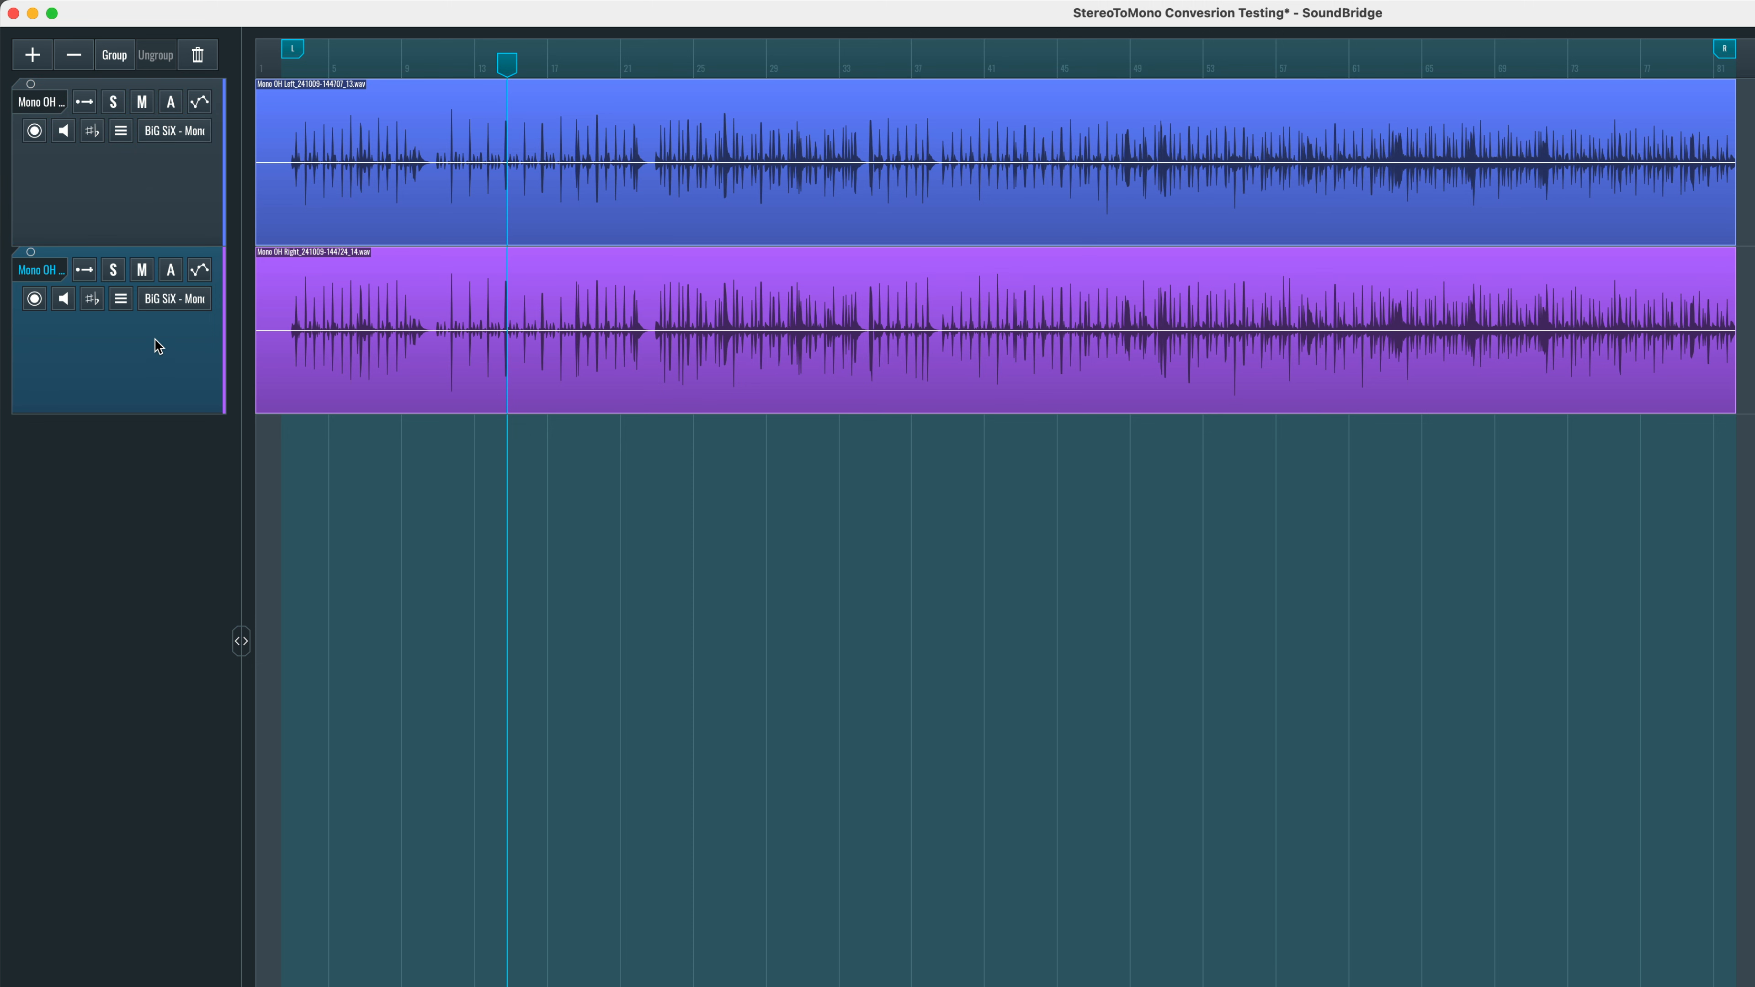
pyautogui.keyDown('shift'); pyautogui.click(160, 216); pyautogui.keyUp('shift')
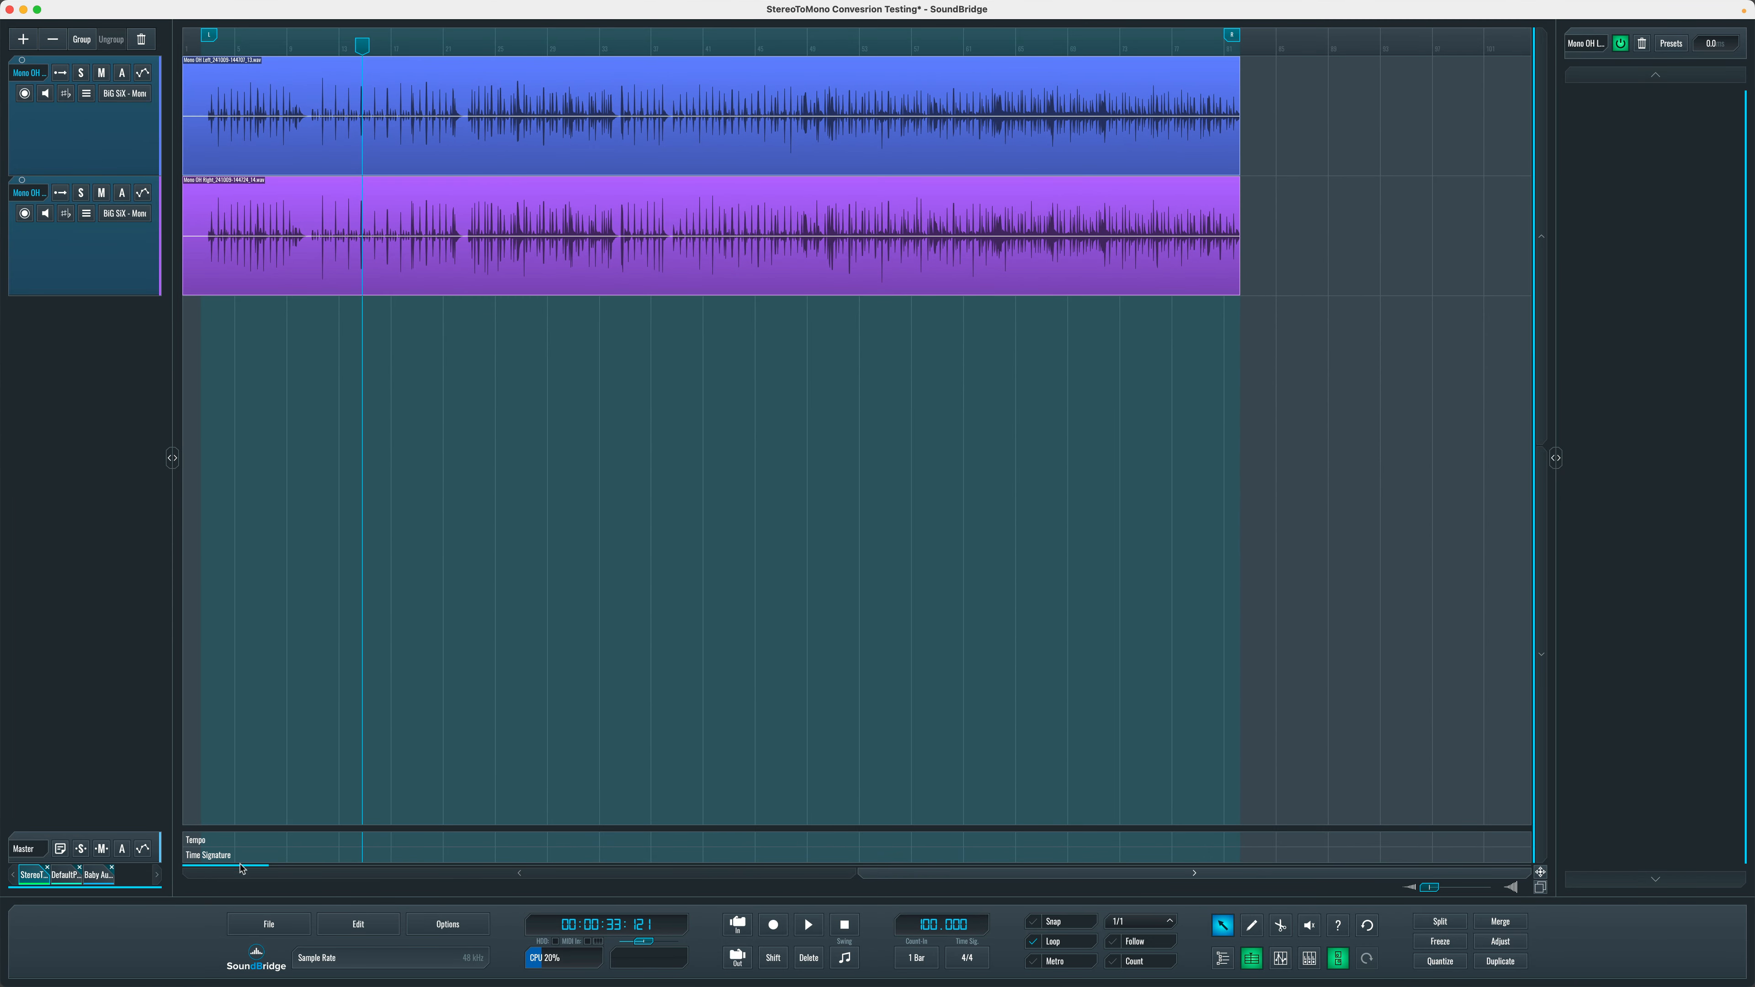
pyautogui.click(358, 927)
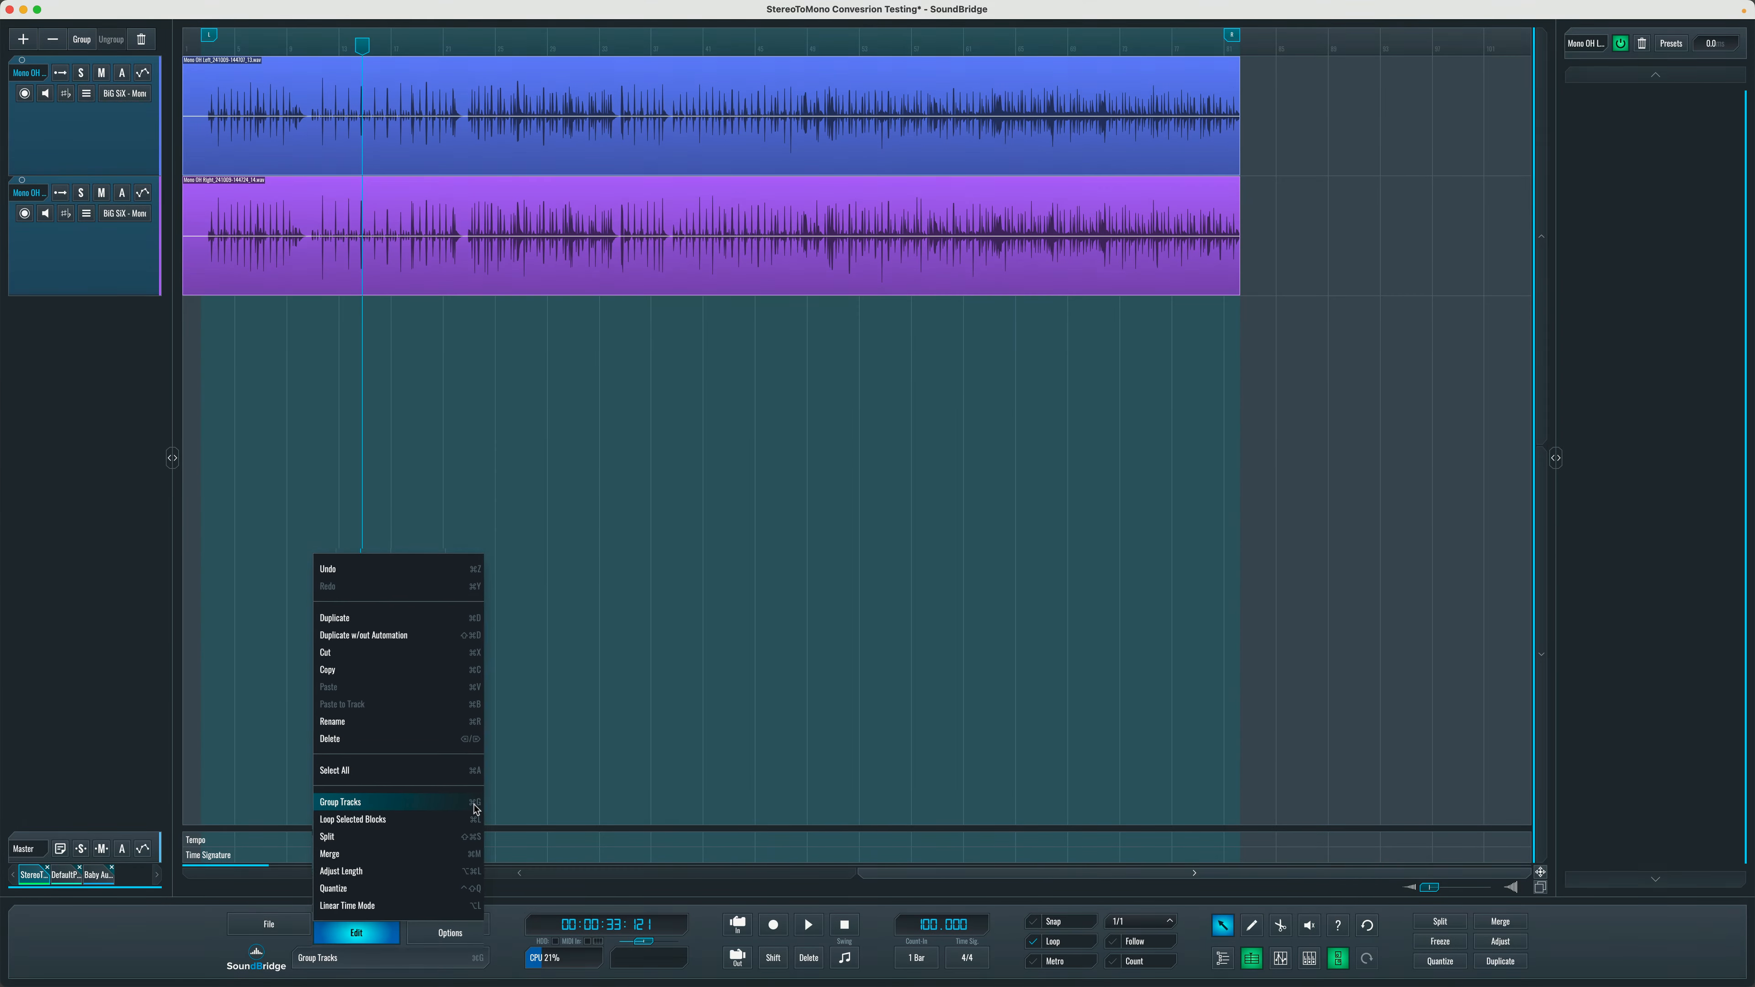
pyautogui.click(476, 809)
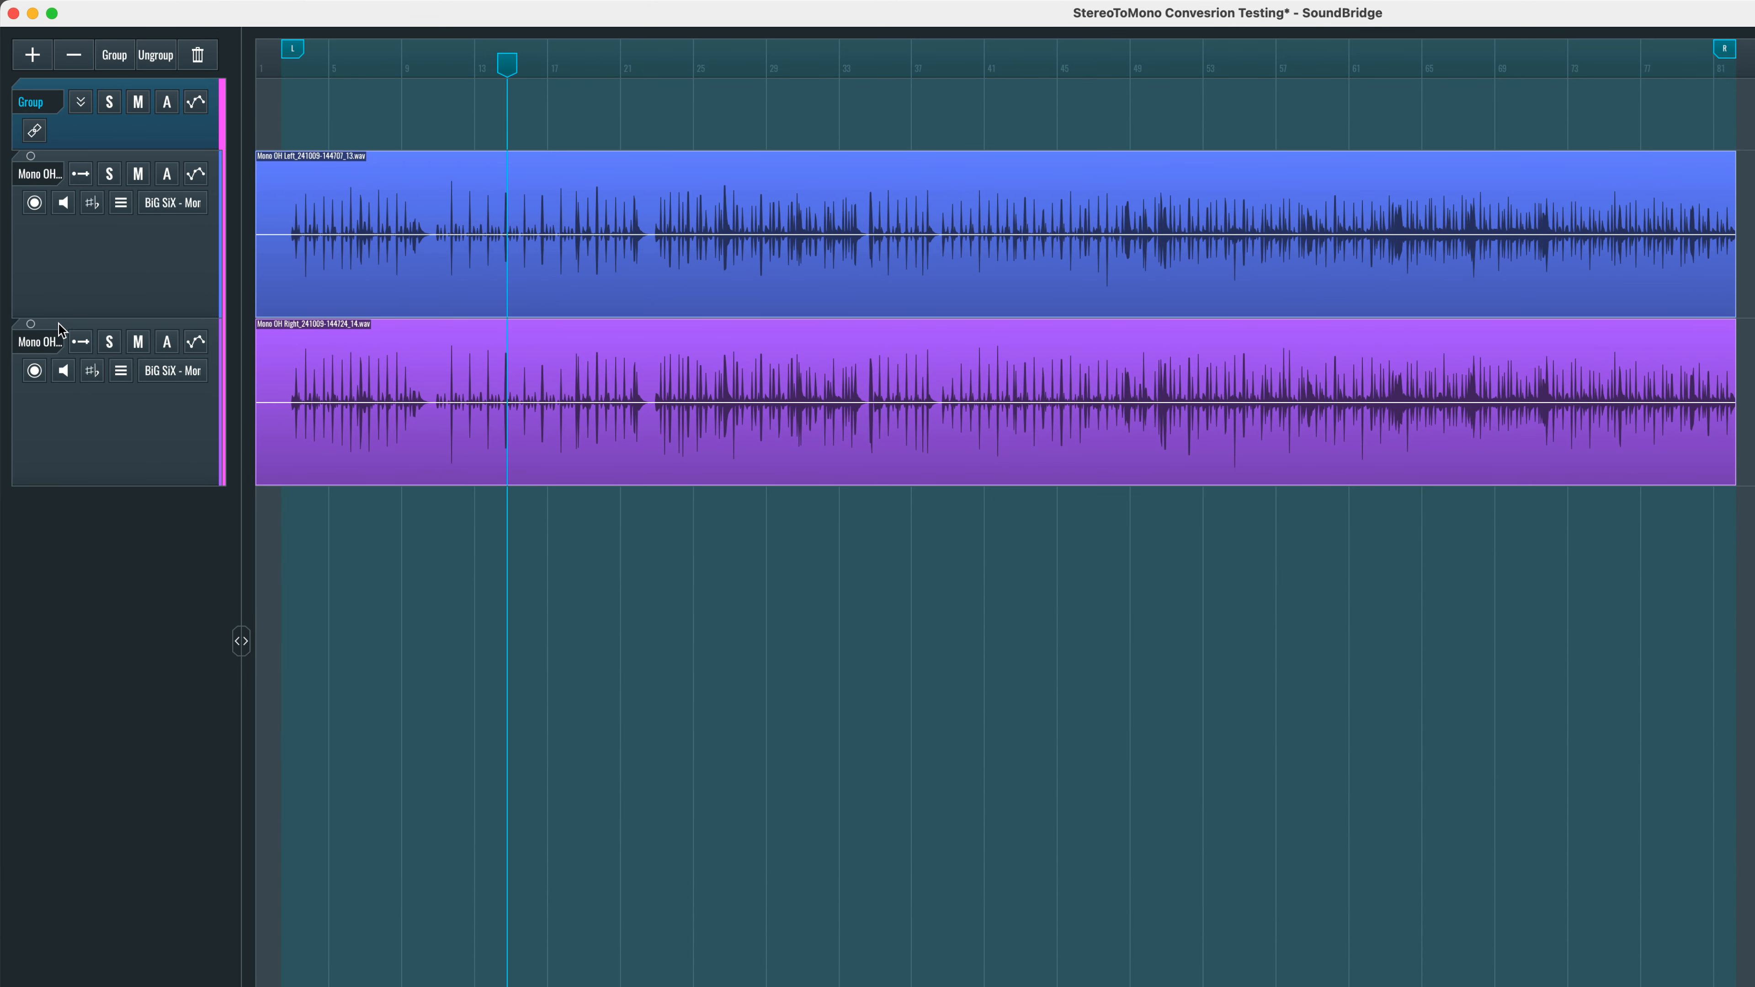
# - Name the group track "OH Stereo" and collapse it to hide its member tracks
pyautogui.doubleClick(39, 103)
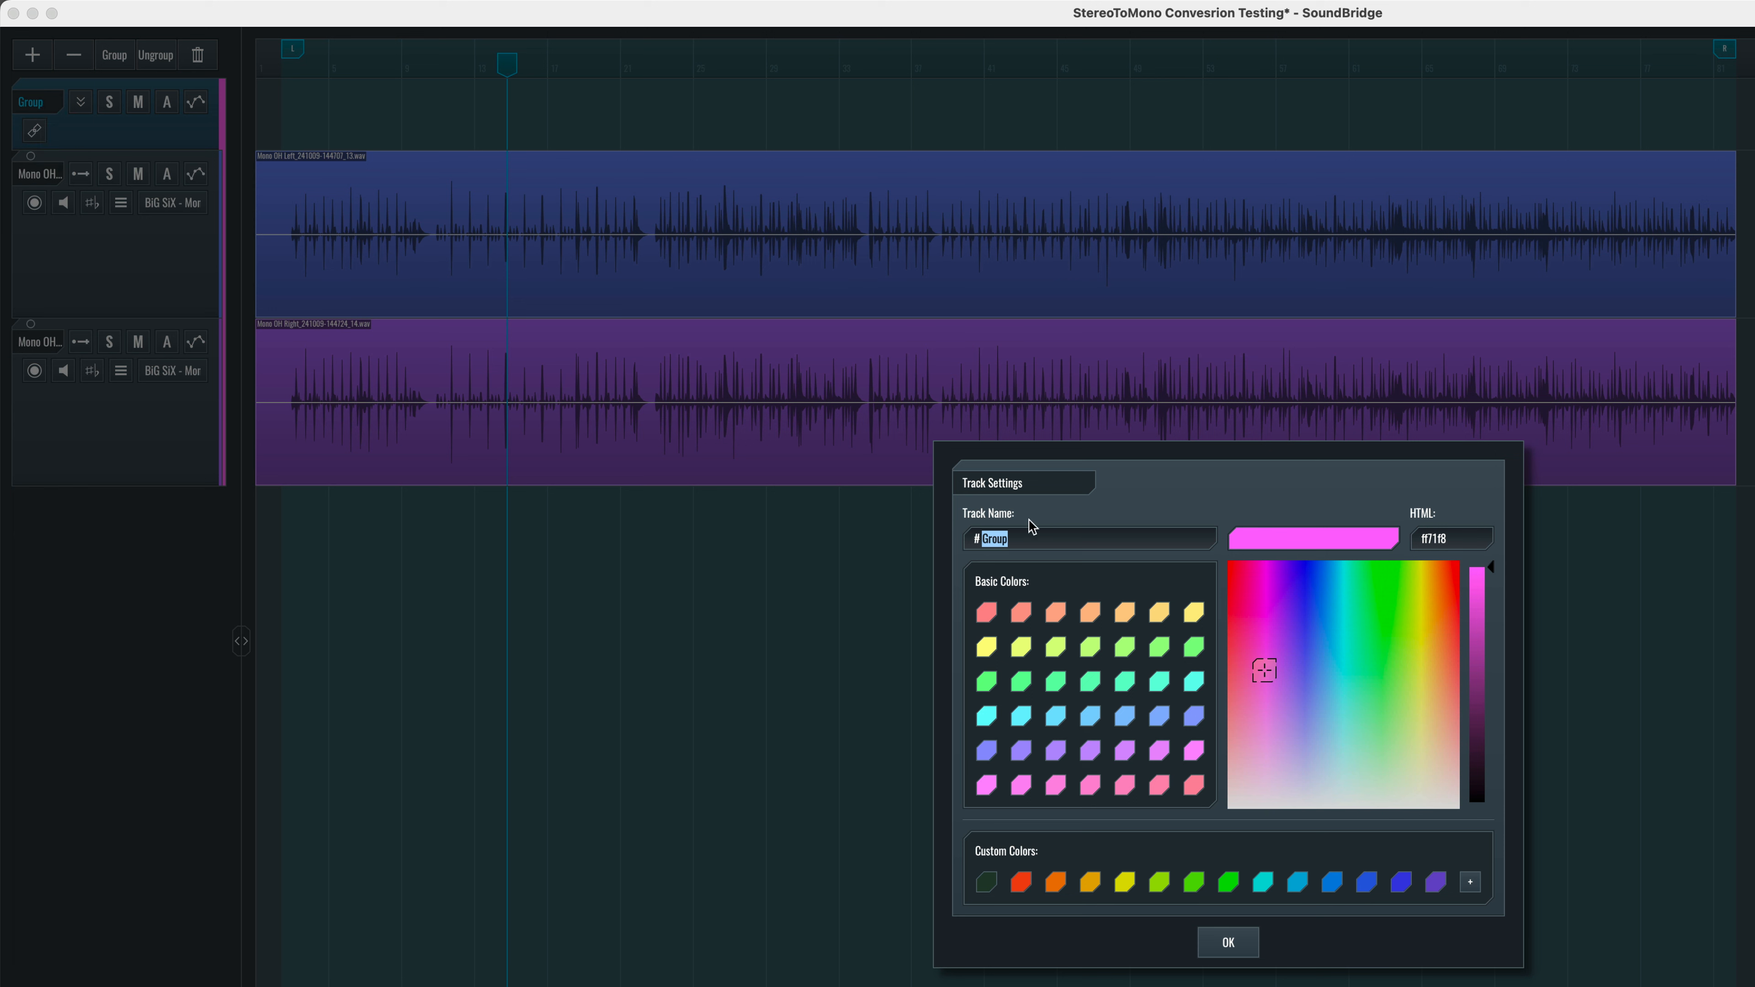
pyautogui.write('OH Stereo')
pyautogui.press('Return')
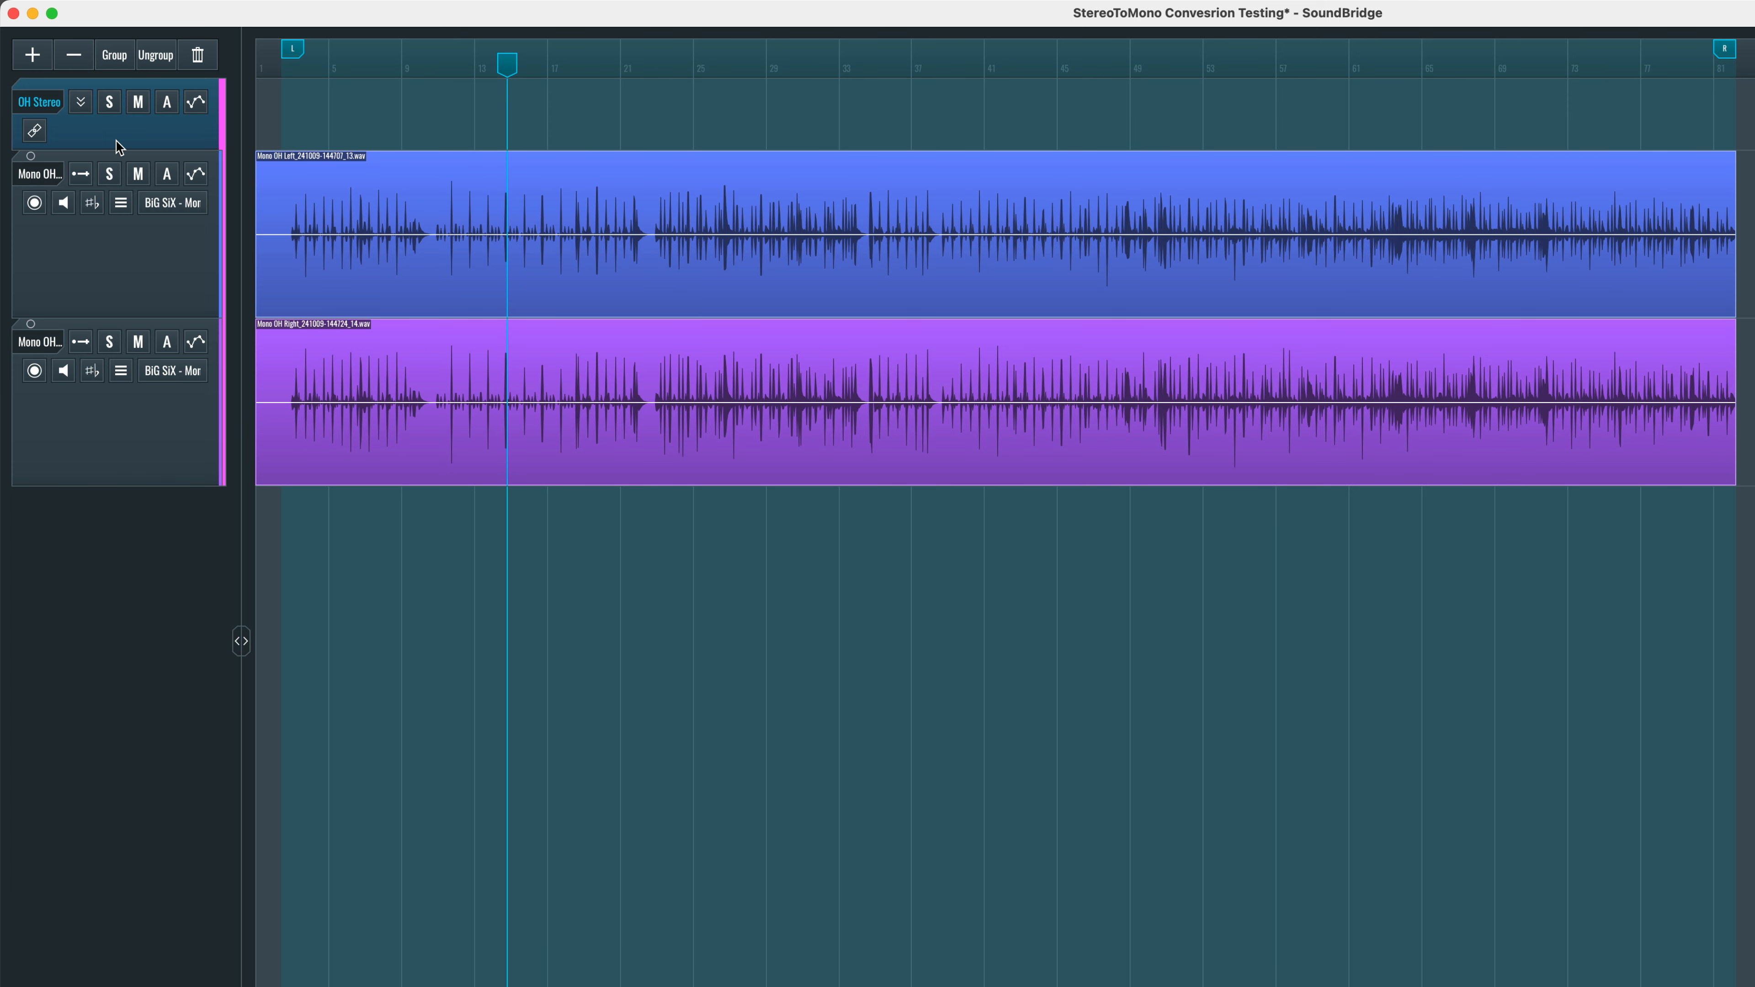
pyautogui.click(81, 104)
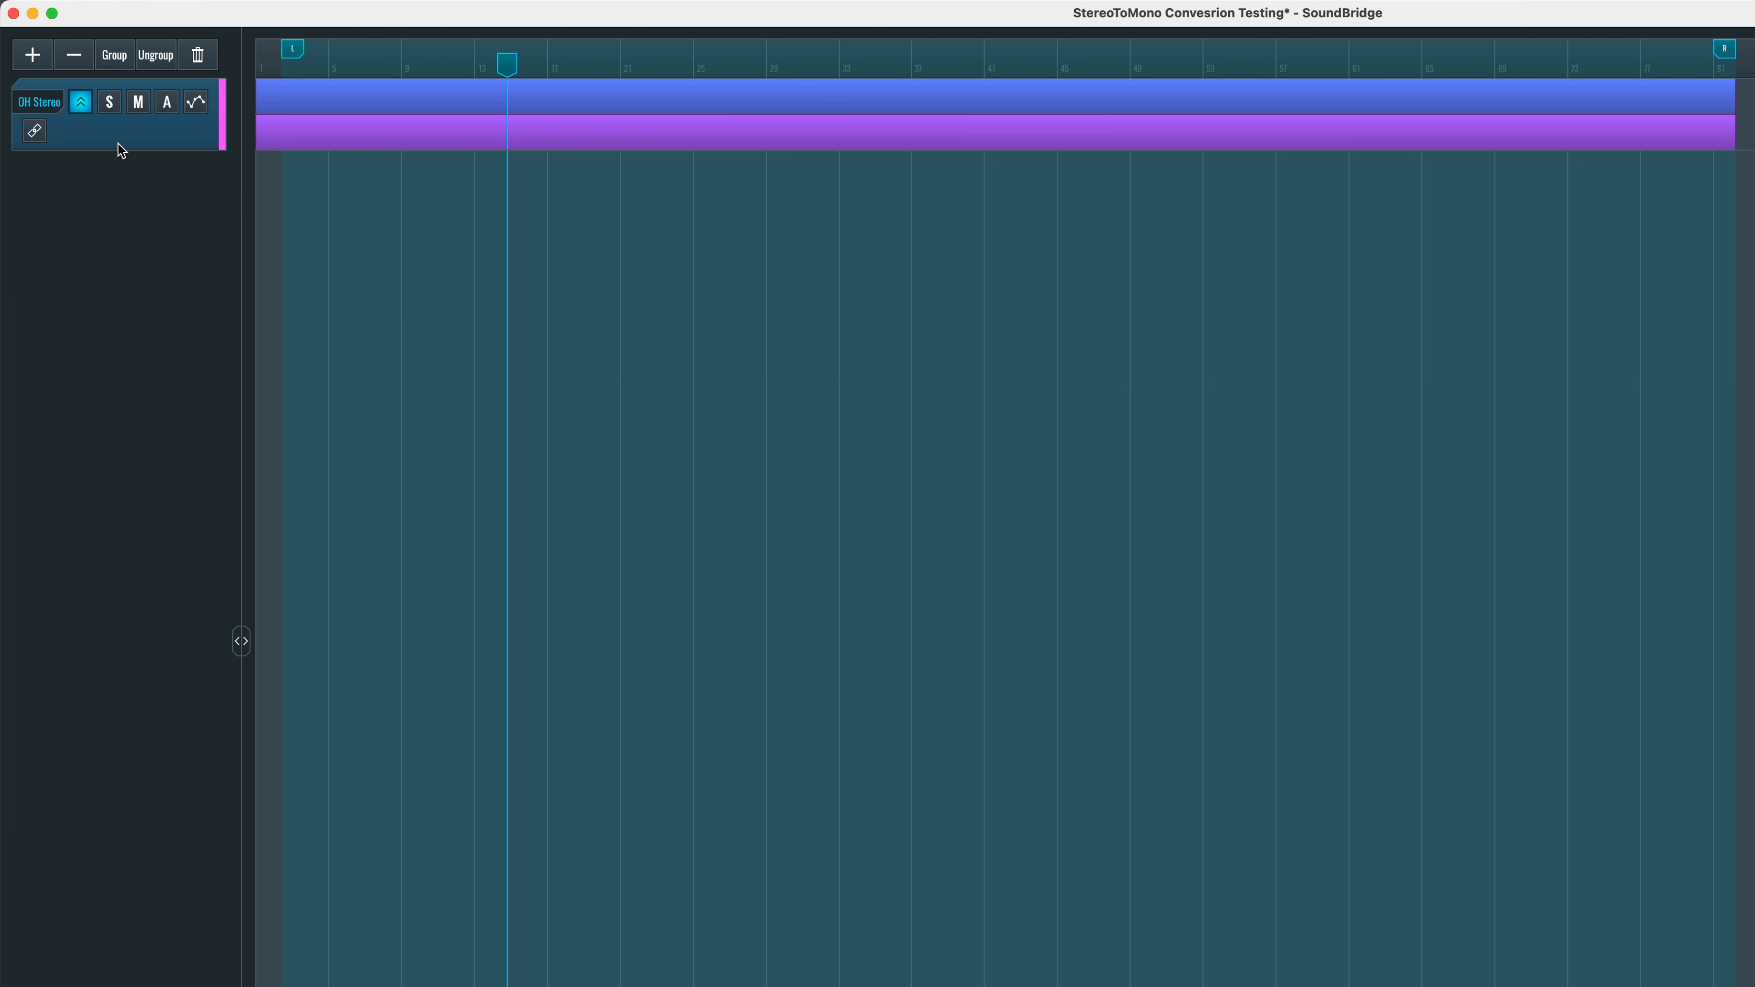
# - Try out panning the whole OH Stereo group in the mixer and bring it back to about 1R
pyautogui.press('Tab')
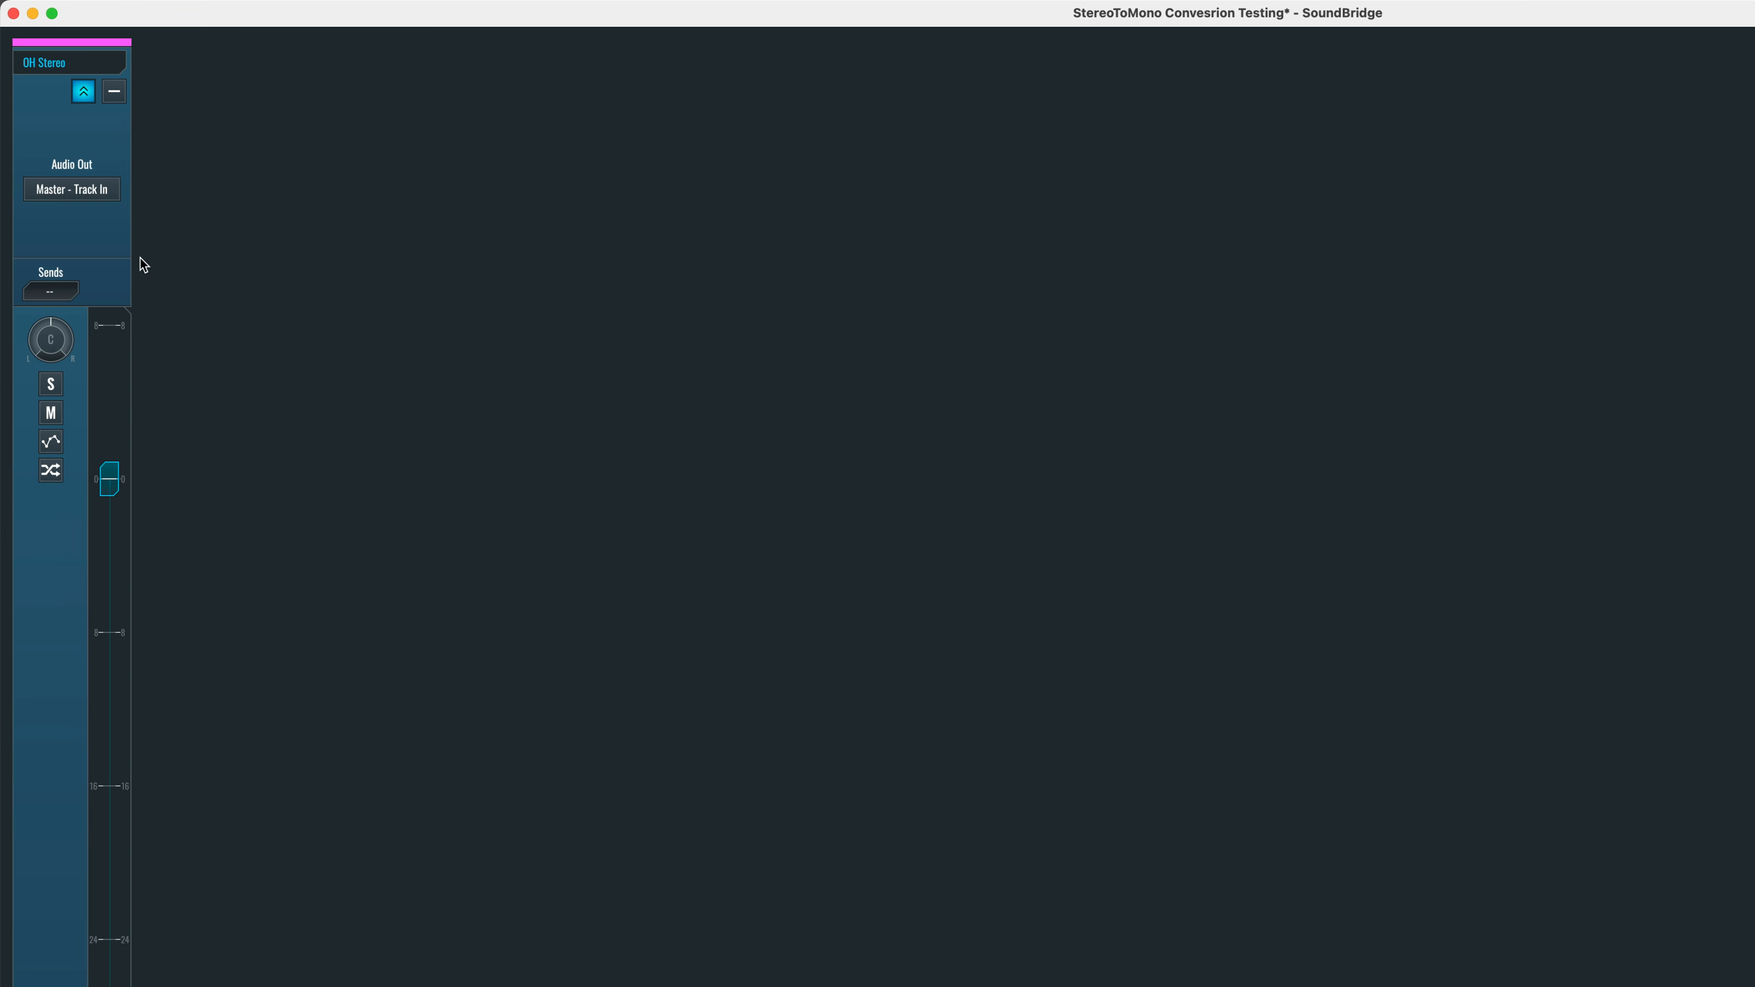
pyautogui.moveTo(50, 337)
pyautogui.mouseDown()
pyautogui.moveTo(48, 373)
pyautogui.moveTo(43, 254)
pyautogui.moveTo(46, 341)
pyautogui.moveTo(42, 287)
pyautogui.moveTo(38, 322)
pyautogui.mouseUp()
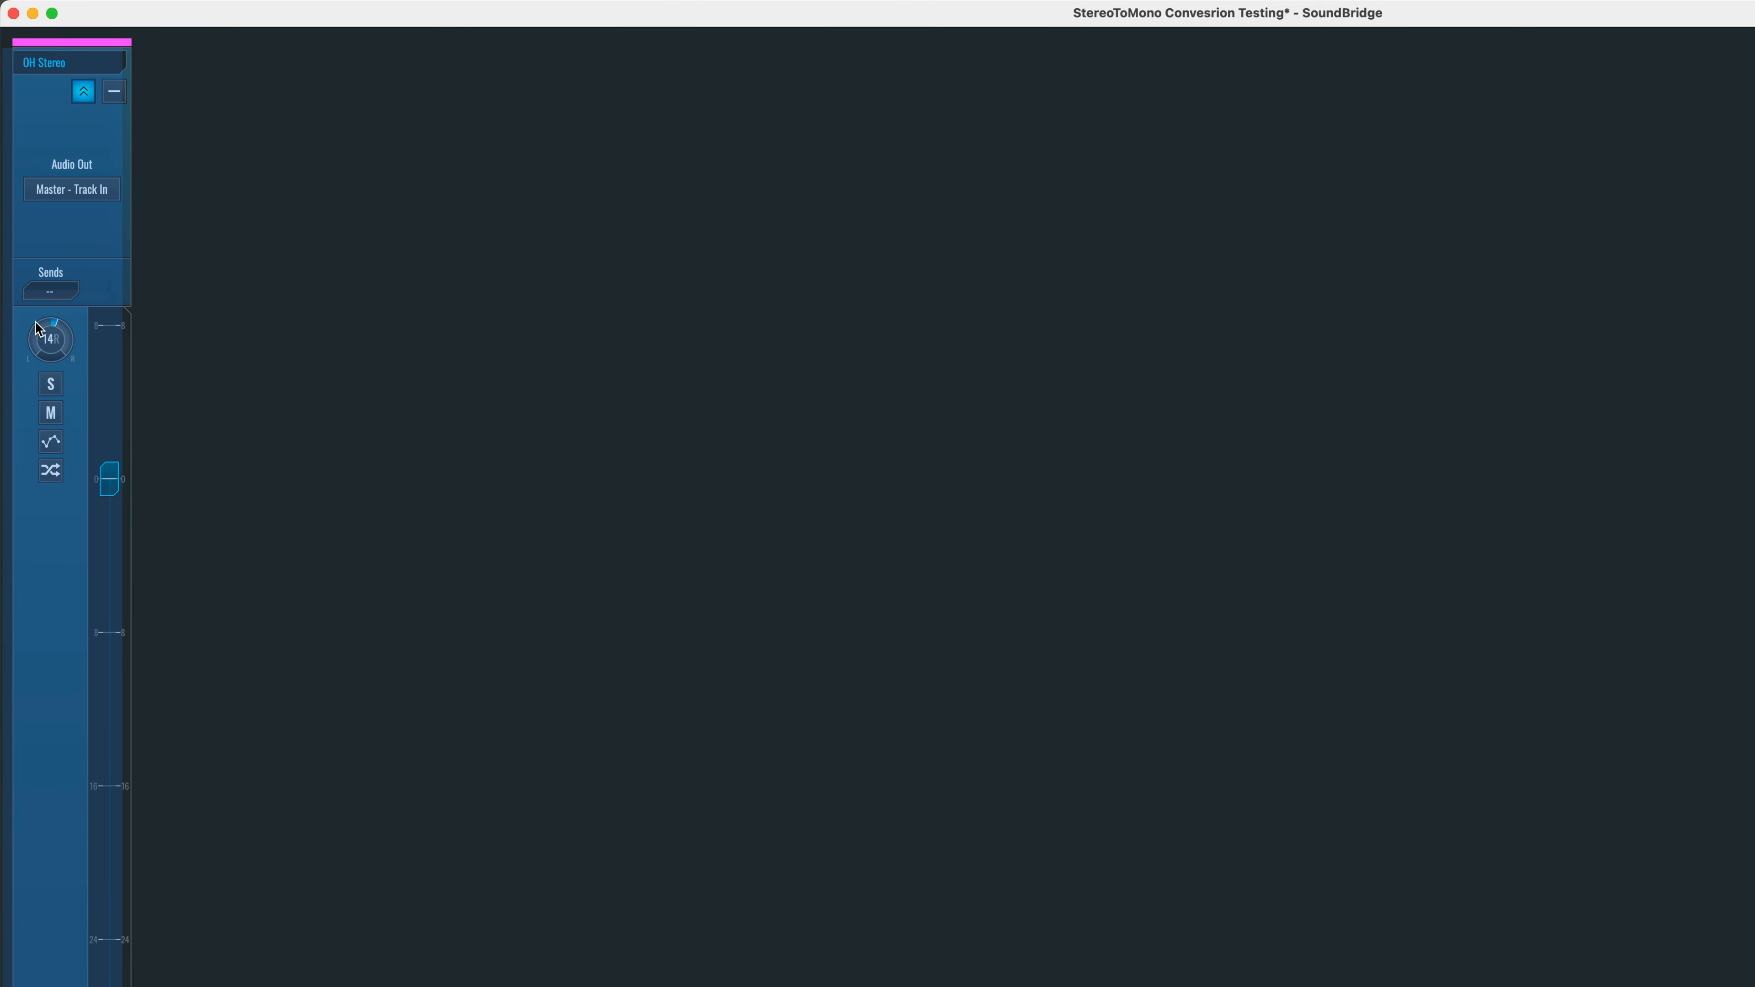
pyautogui.moveTo(38, 328)
pyautogui.mouseDown()
pyautogui.moveTo(43, 423)
pyautogui.moveTo(38, 287)
pyautogui.moveTo(37, 337)
pyautogui.mouseUp()
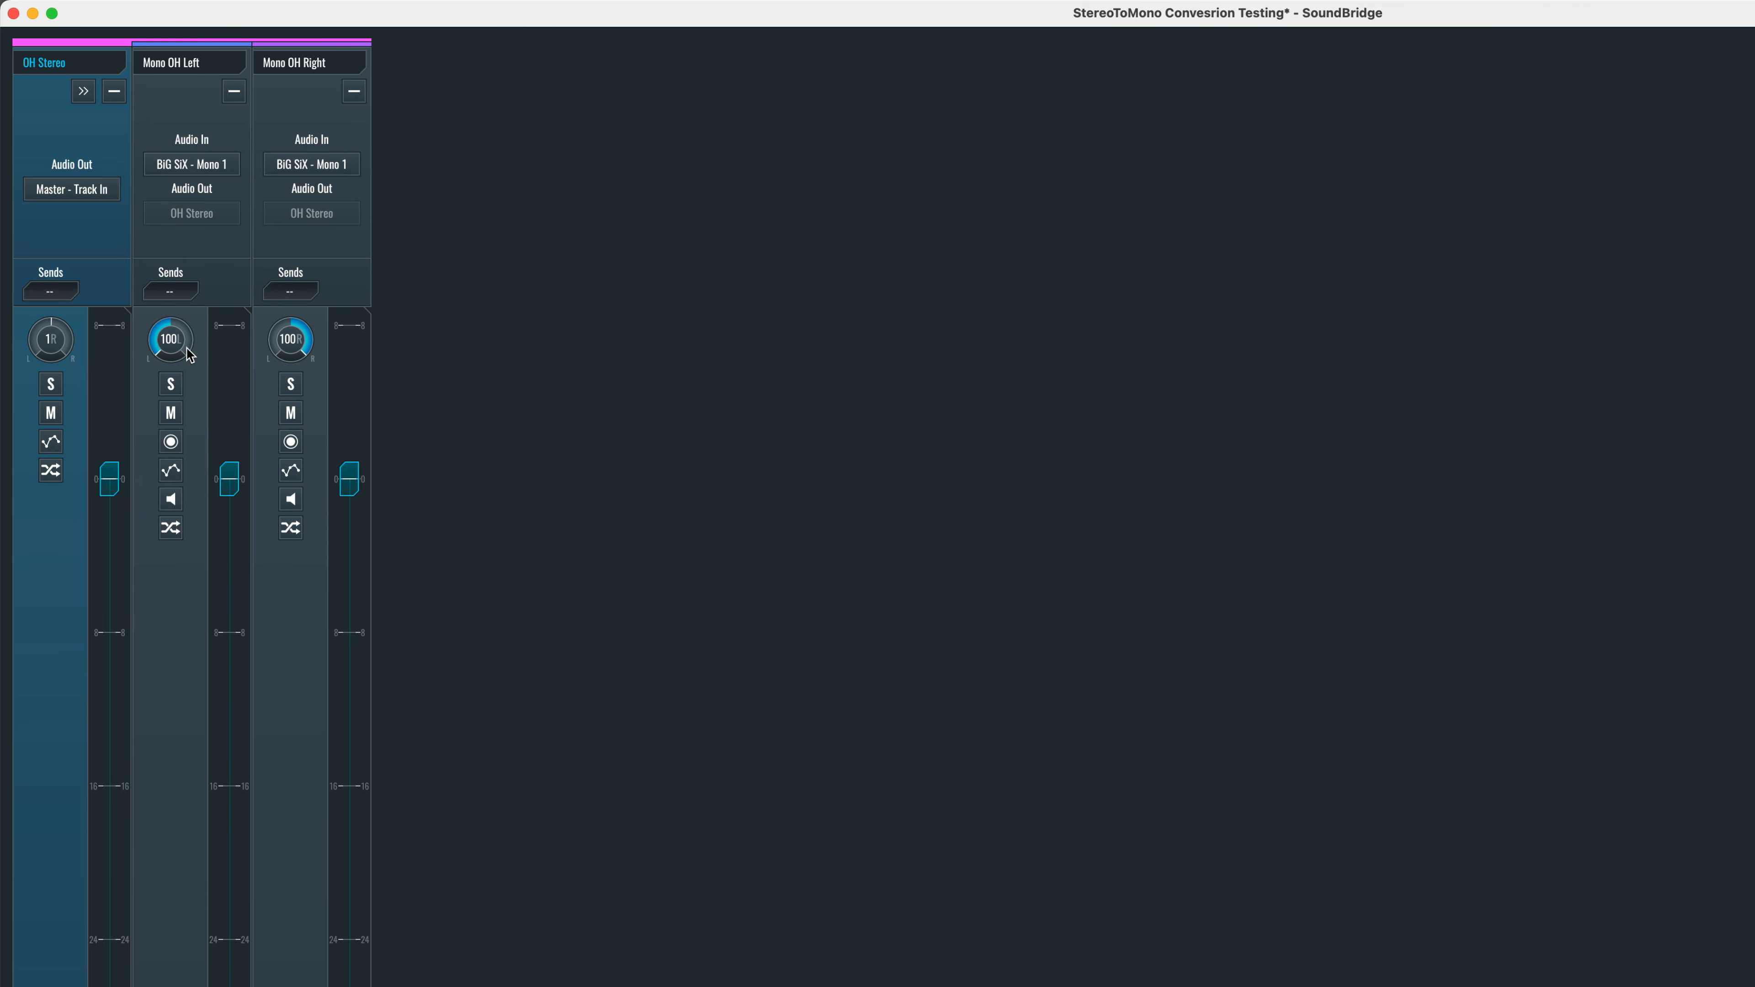
# - Narrow the stereo image by panning Mono OH Left to about 40 left and Mono OH Right to about 29 right
pyautogui.moveTo(162, 355); pyautogui.dragTo(157, 308)
pyautogui.moveTo(305, 335); pyautogui.dragTo(300, 357)
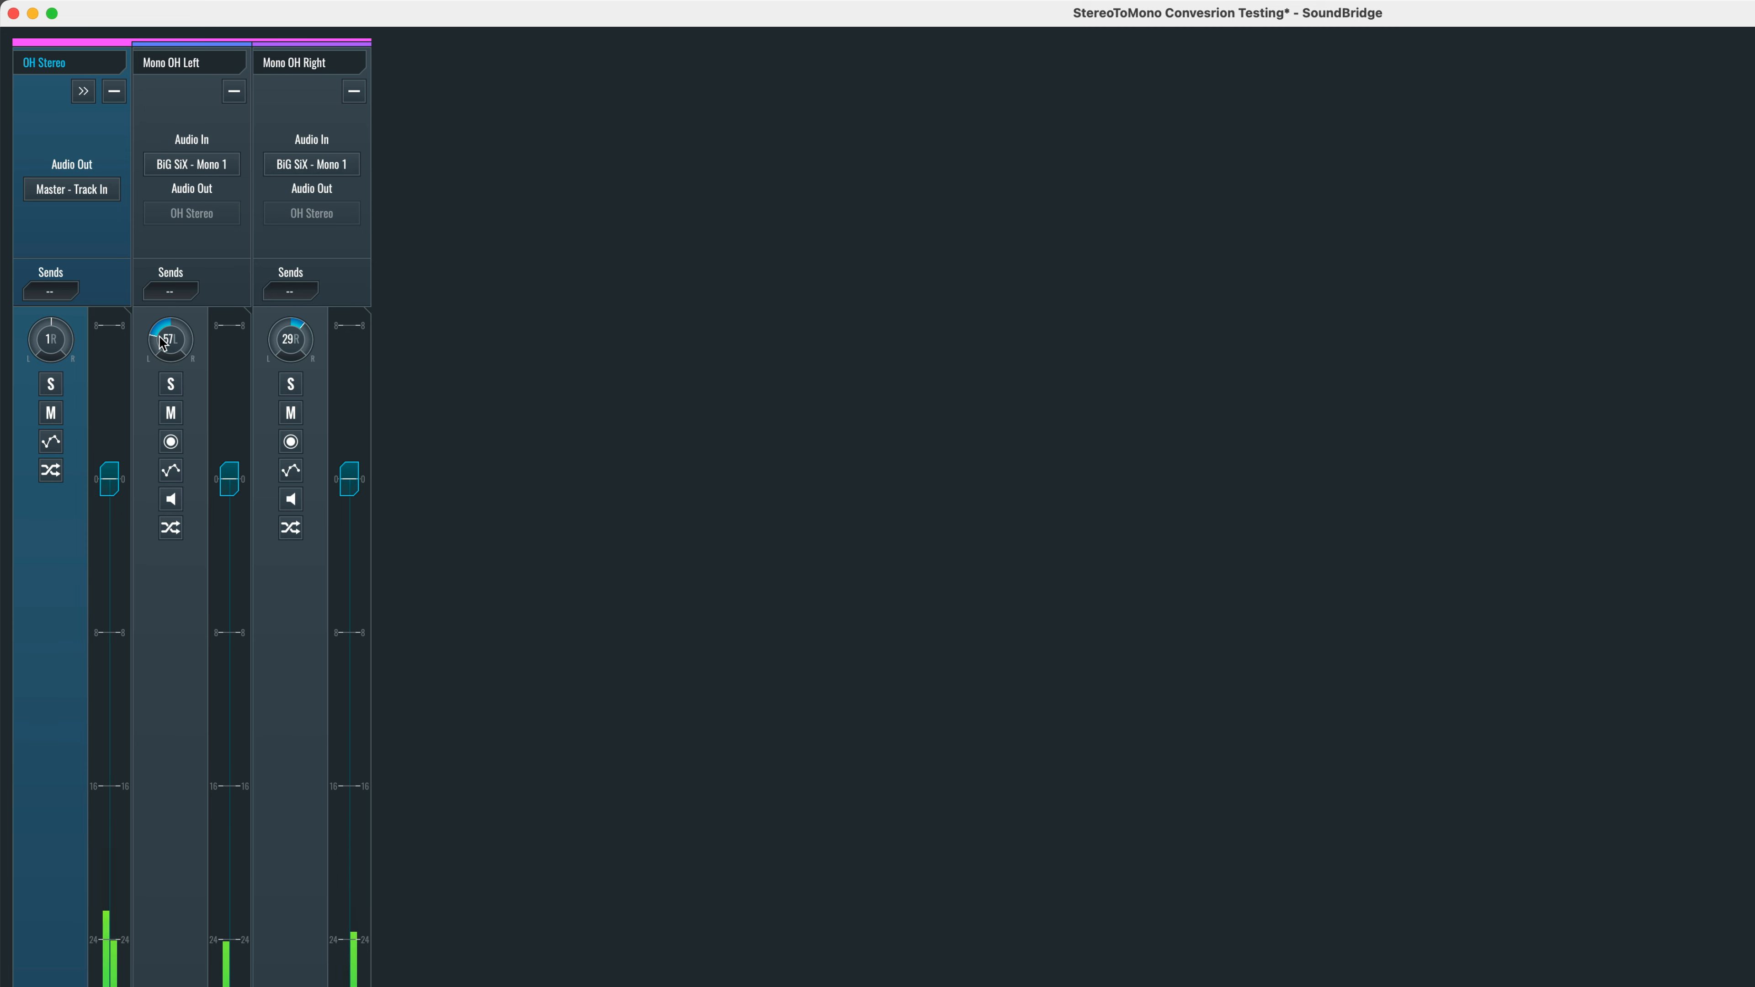
pyautogui.moveTo(159, 334); pyautogui.dragTo(160, 325)
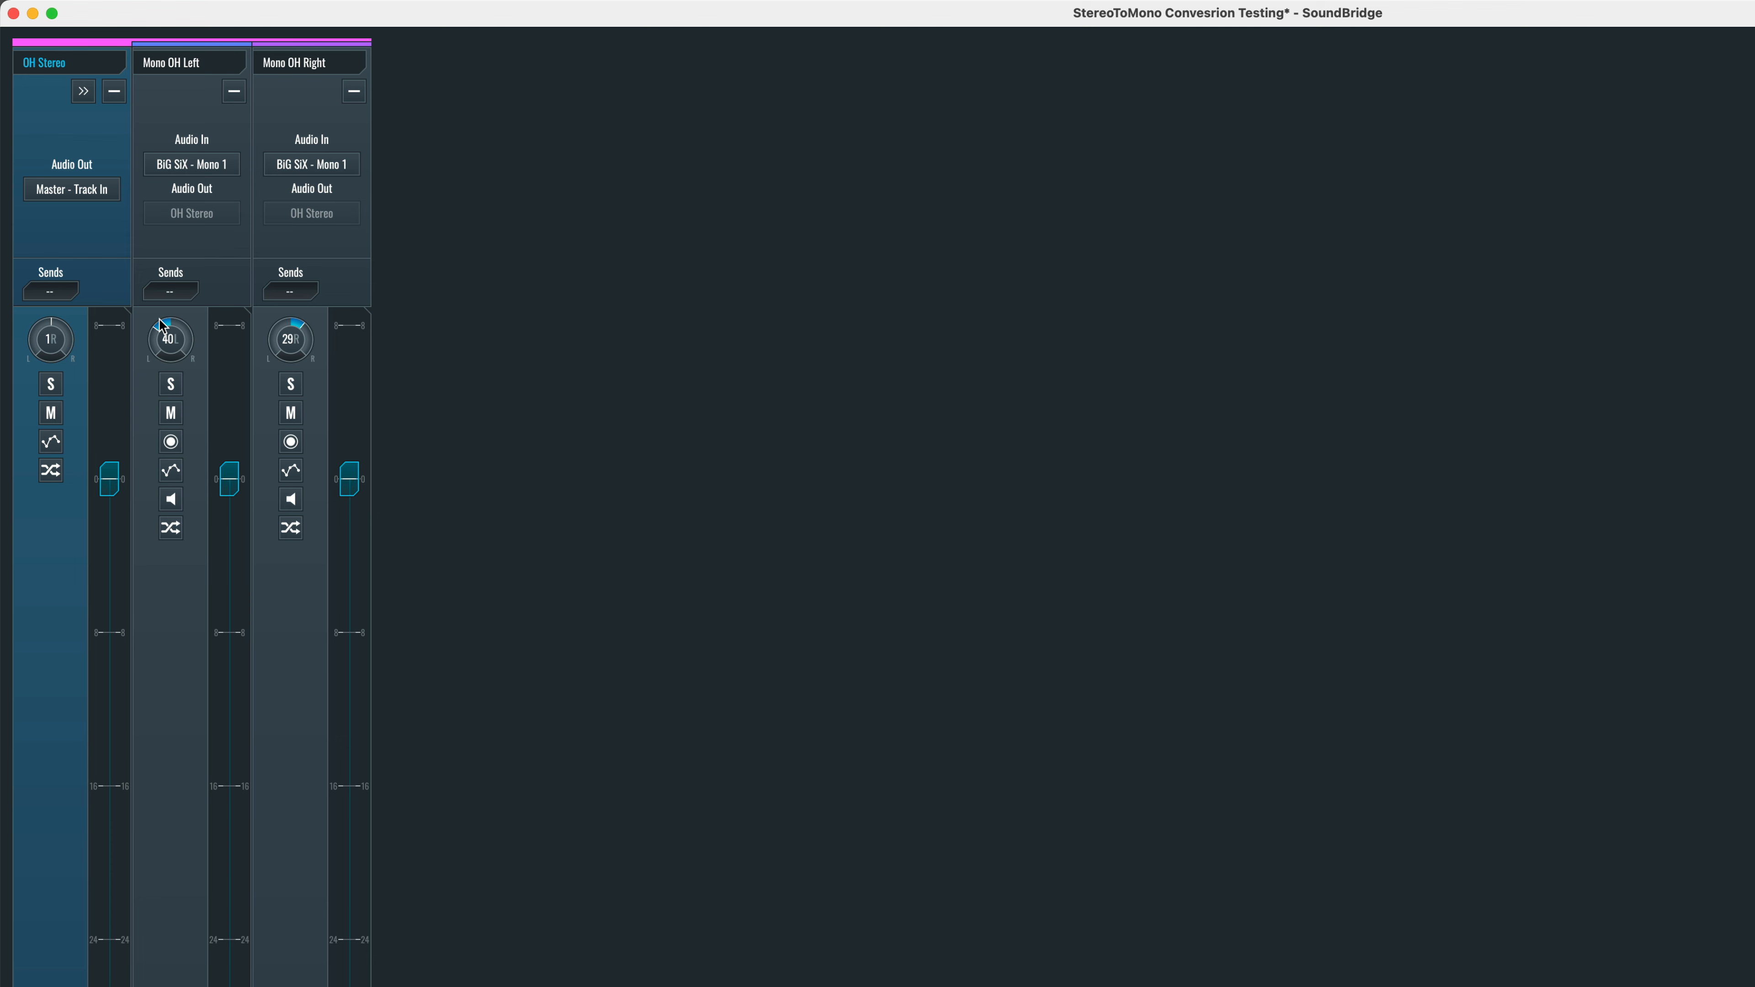
pyautogui.press('Tab')
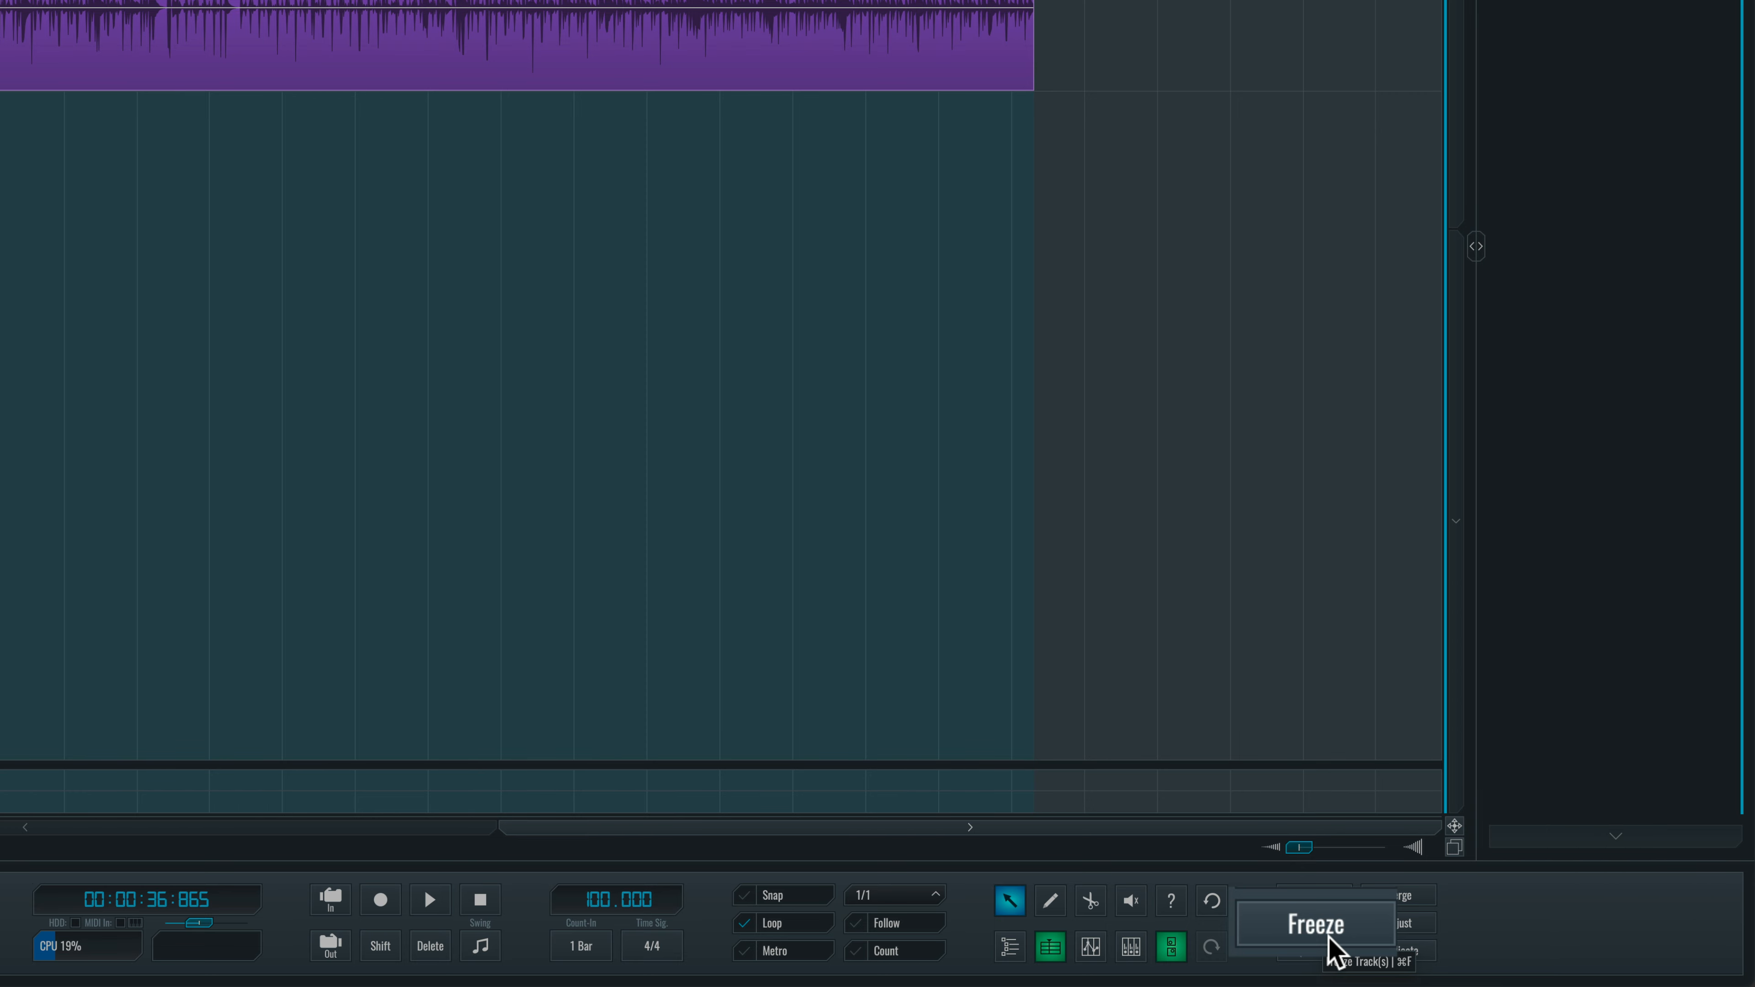
# - Freeze the OH Stereo group to a new track with Bounce Blocks and Mute Old Tracks enabled
pyautogui.click(1322, 931)
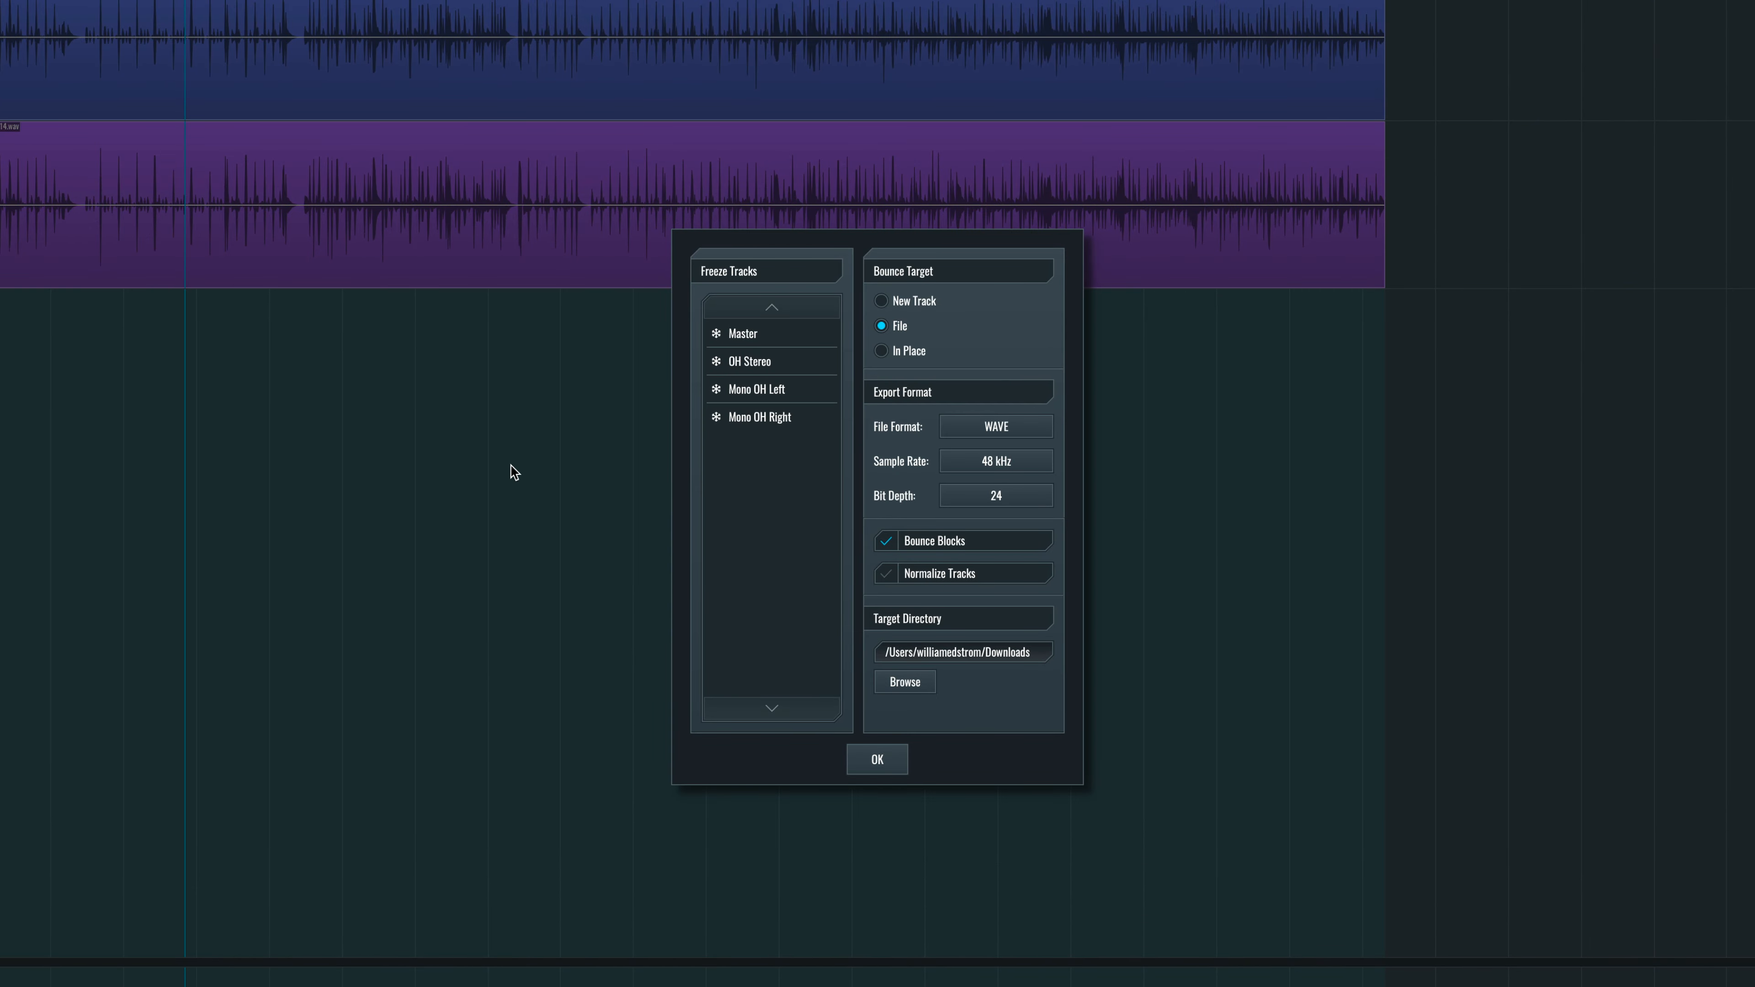
pyautogui.click(760, 361)
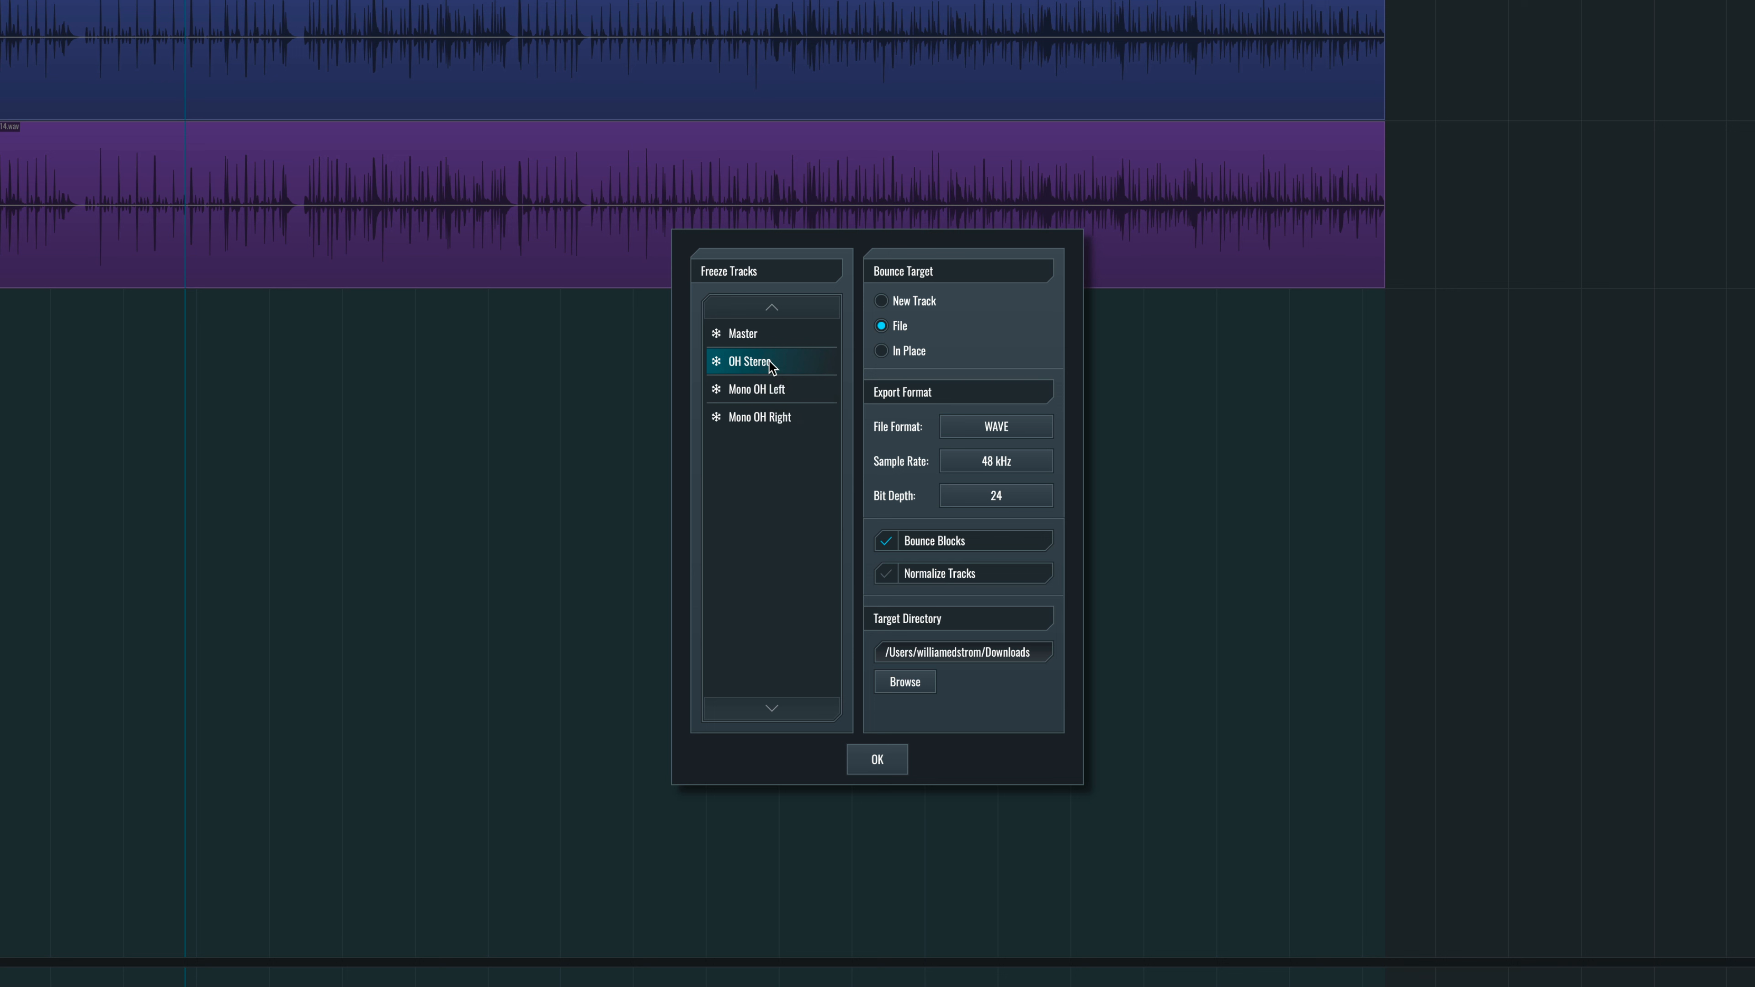
pyautogui.click(883, 302)
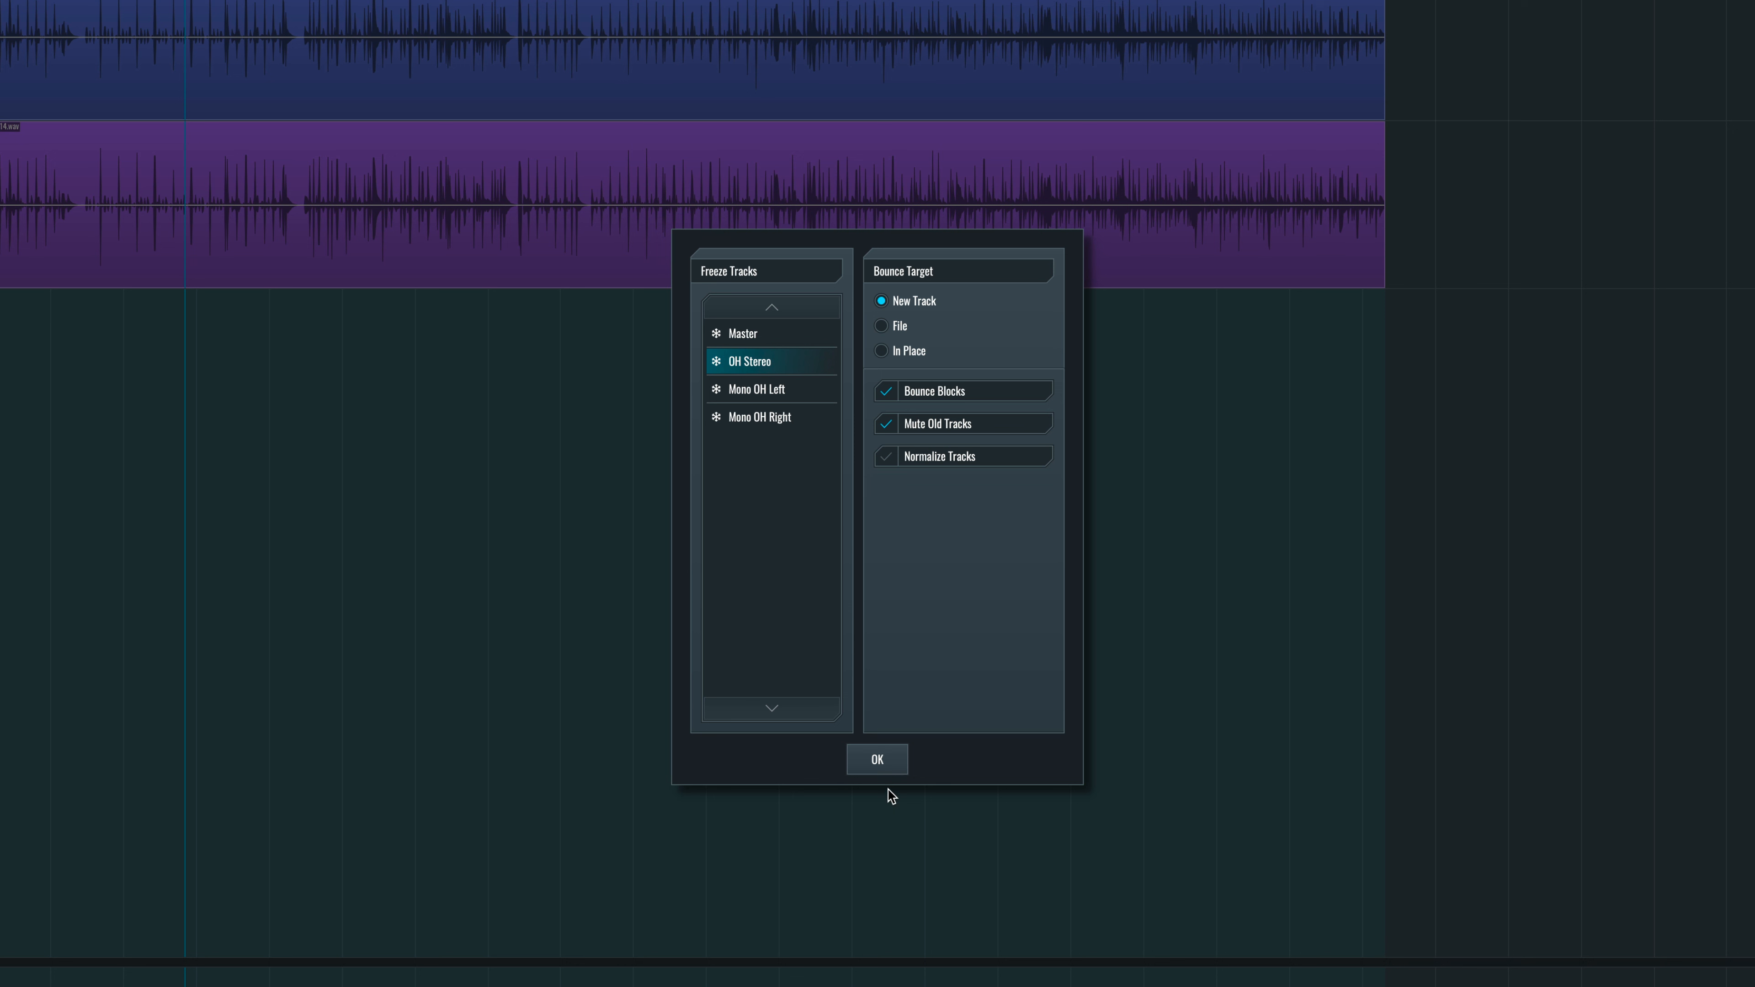
pyautogui.click(886, 763)
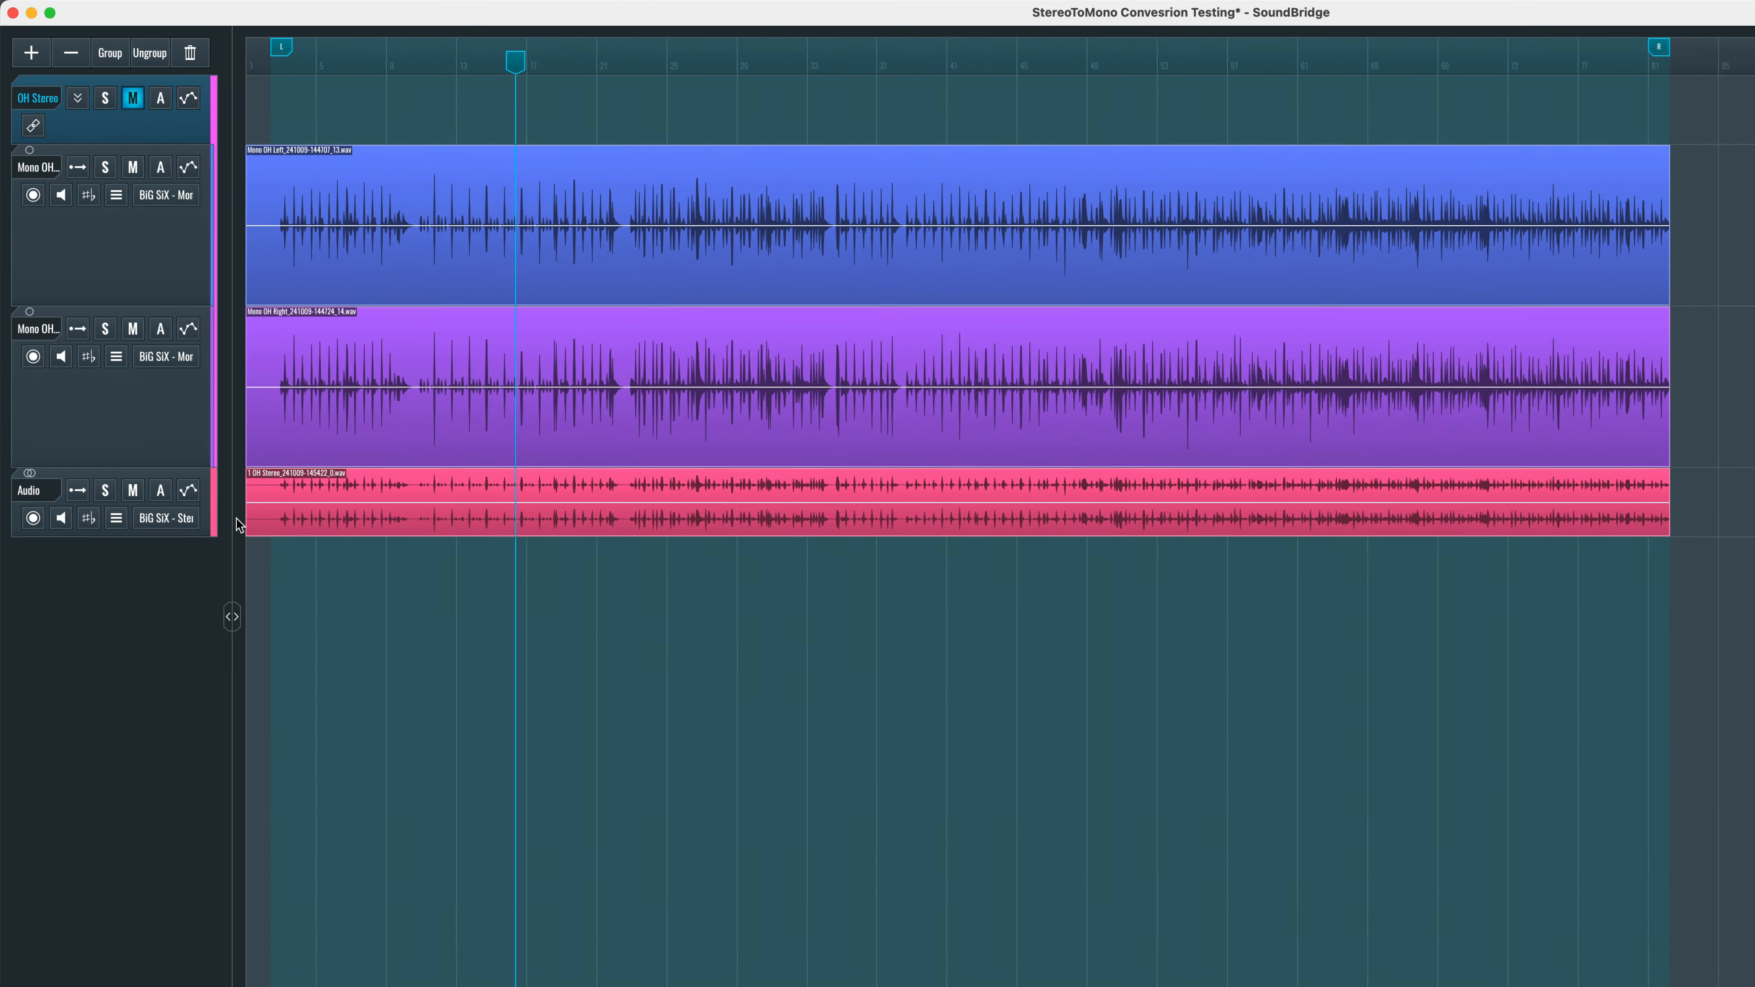
# - Increase the height of the bounced stereo Audio track and play it back
pyautogui.moveTo(168, 537); pyautogui.dragTo(173, 660)
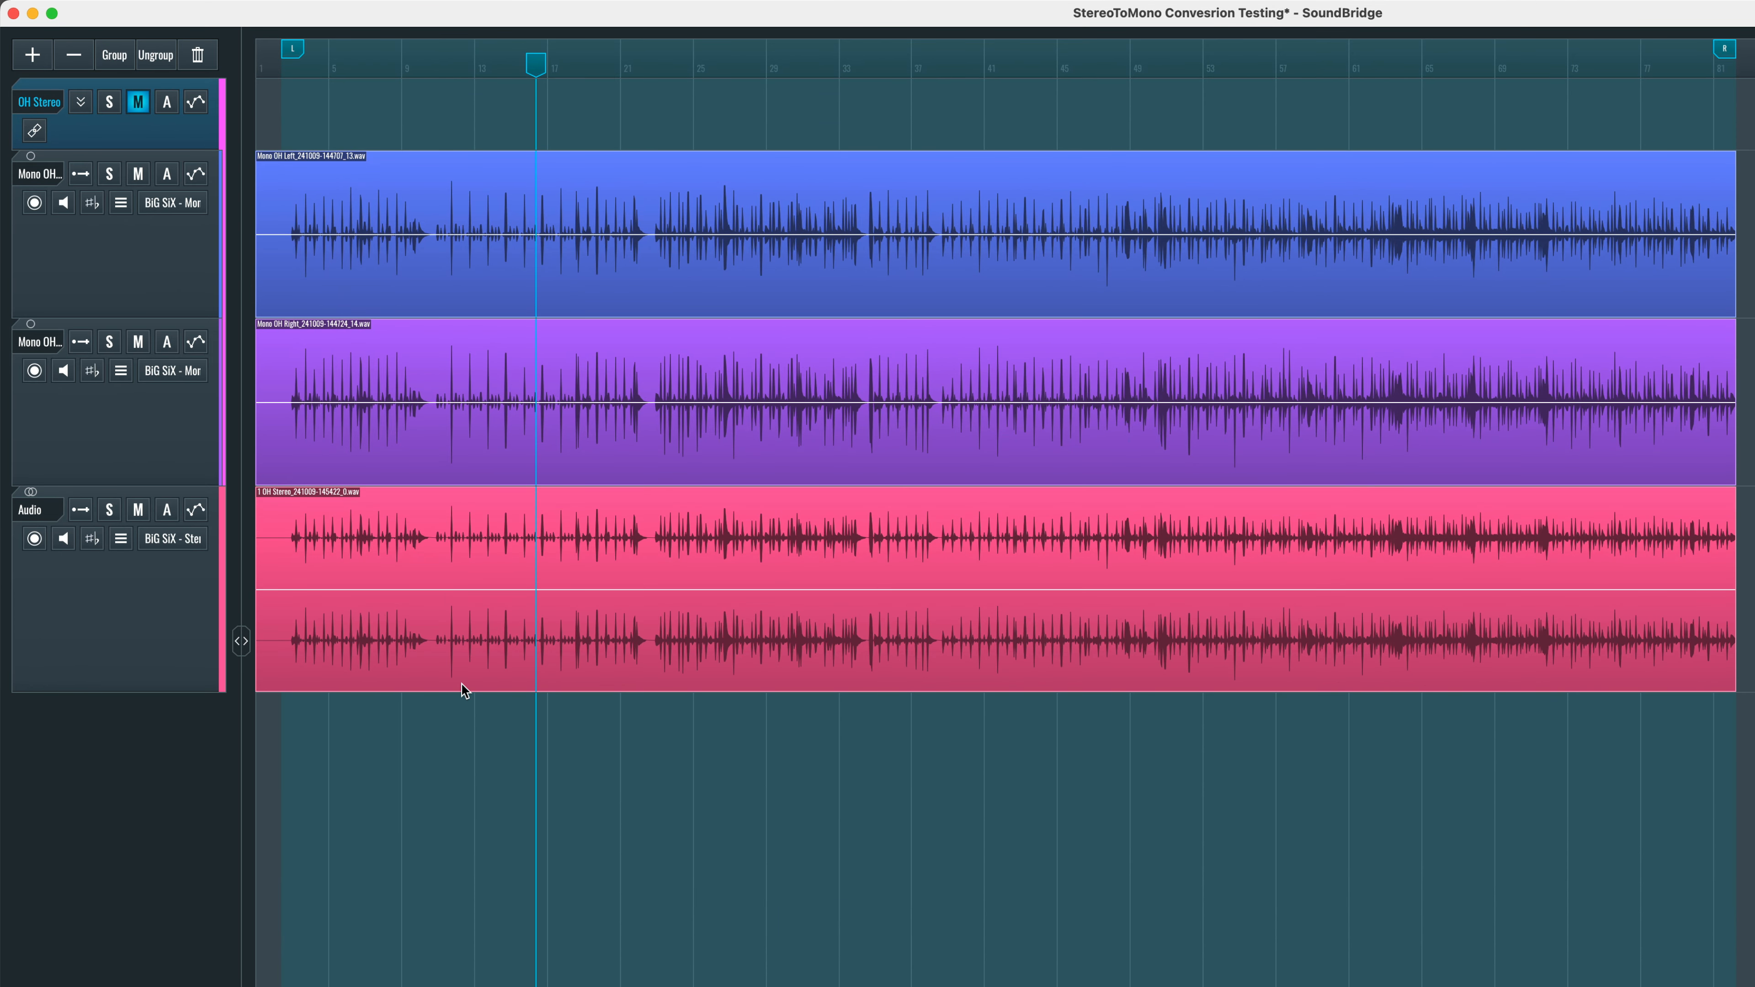
pyautogui.press('space')
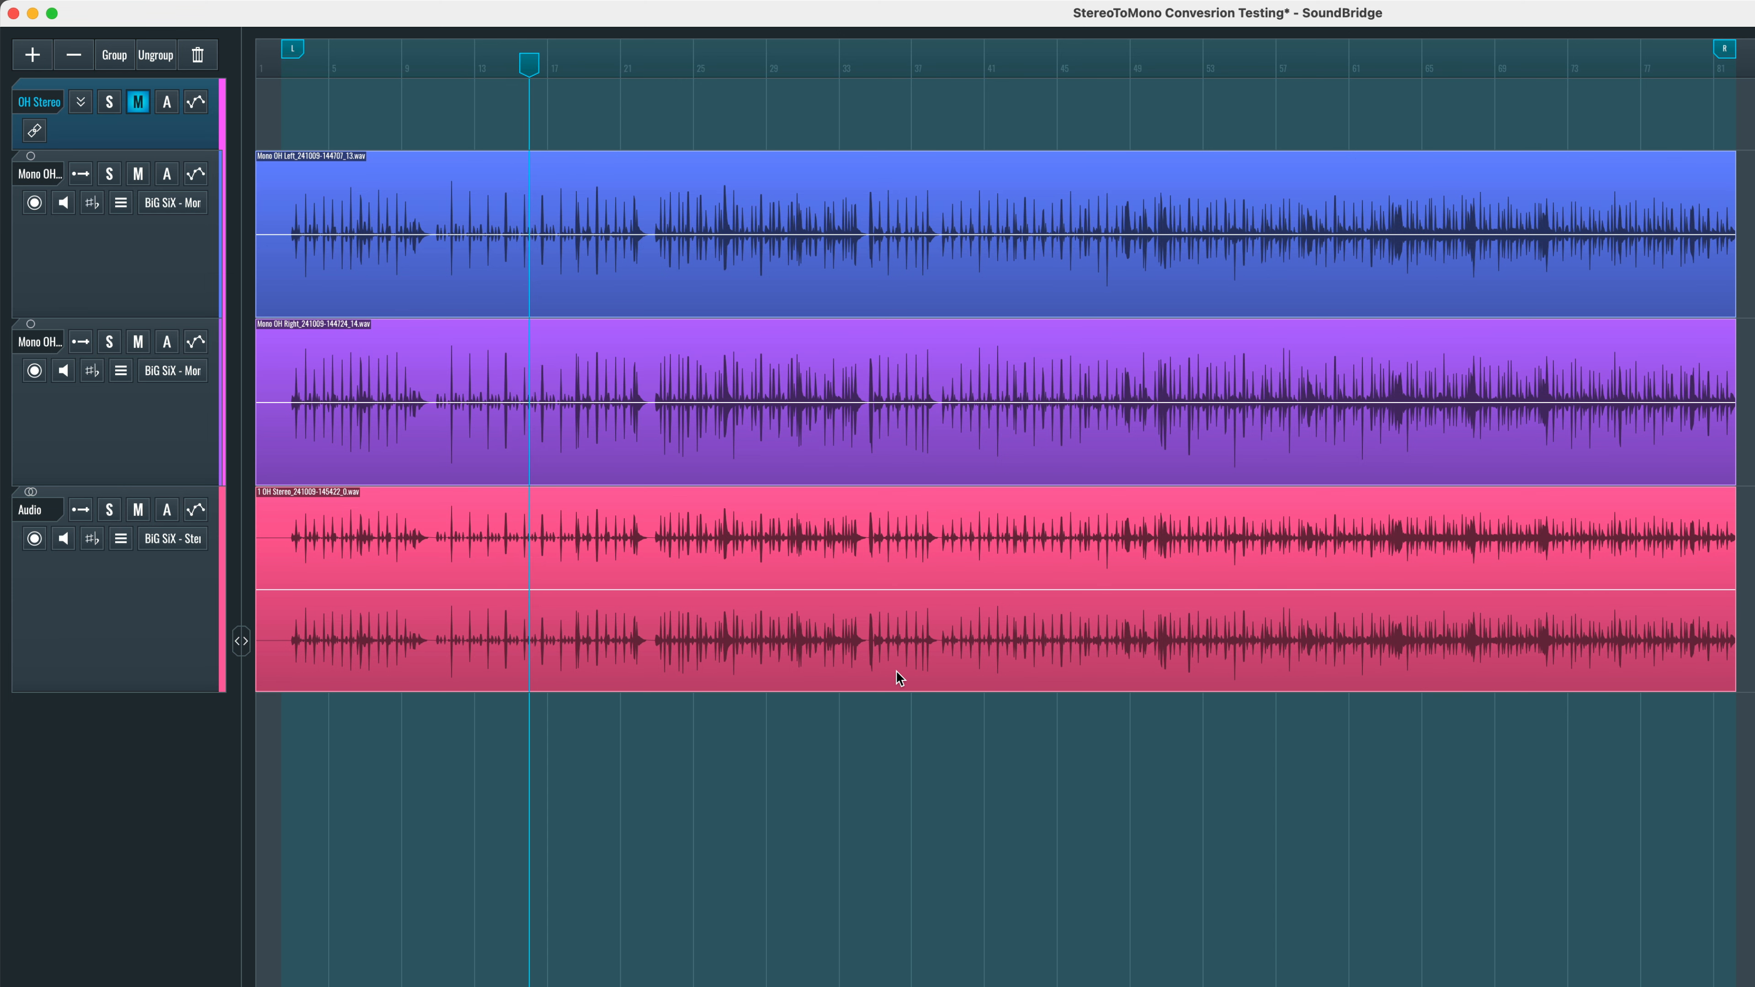
# - Collapse the OH Stereo group and delete it with its mono tracks, keeping the bounced stereo track
pyautogui.click(82, 103)
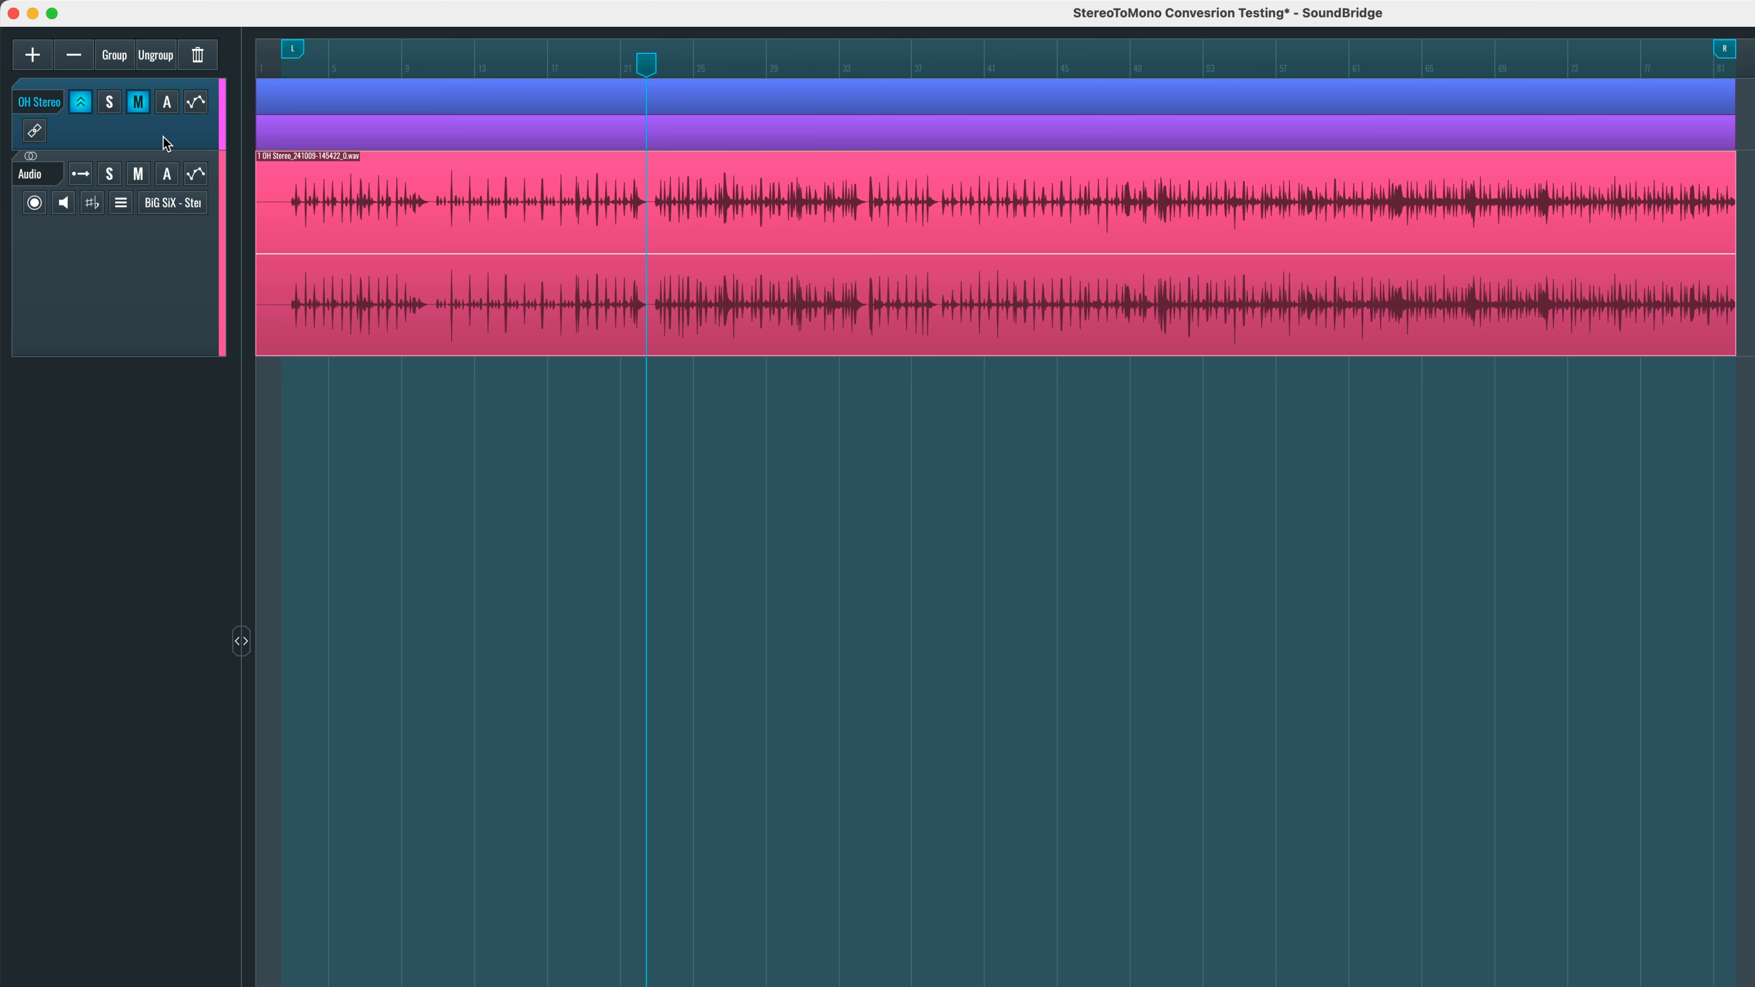
pyautogui.press('Delete')
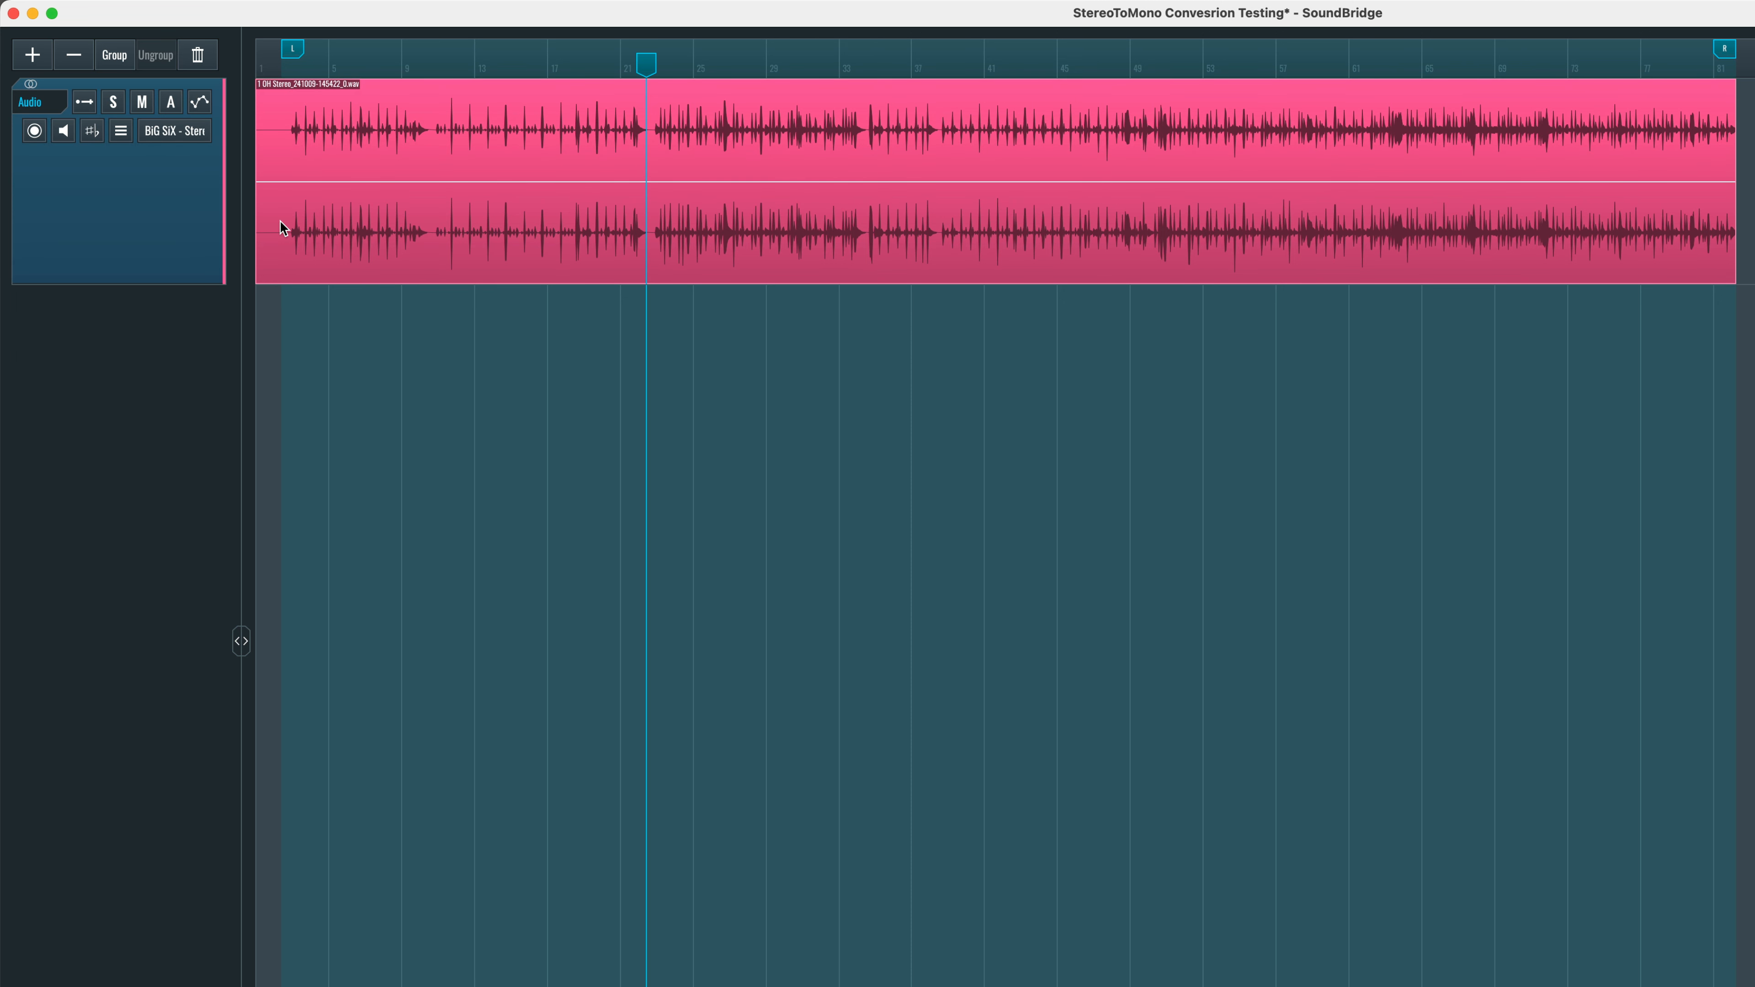
# - Recolor the bounced stereo Audio track light blue (91d1ff) and duplicate the track
pyautogui.click(226, 207)
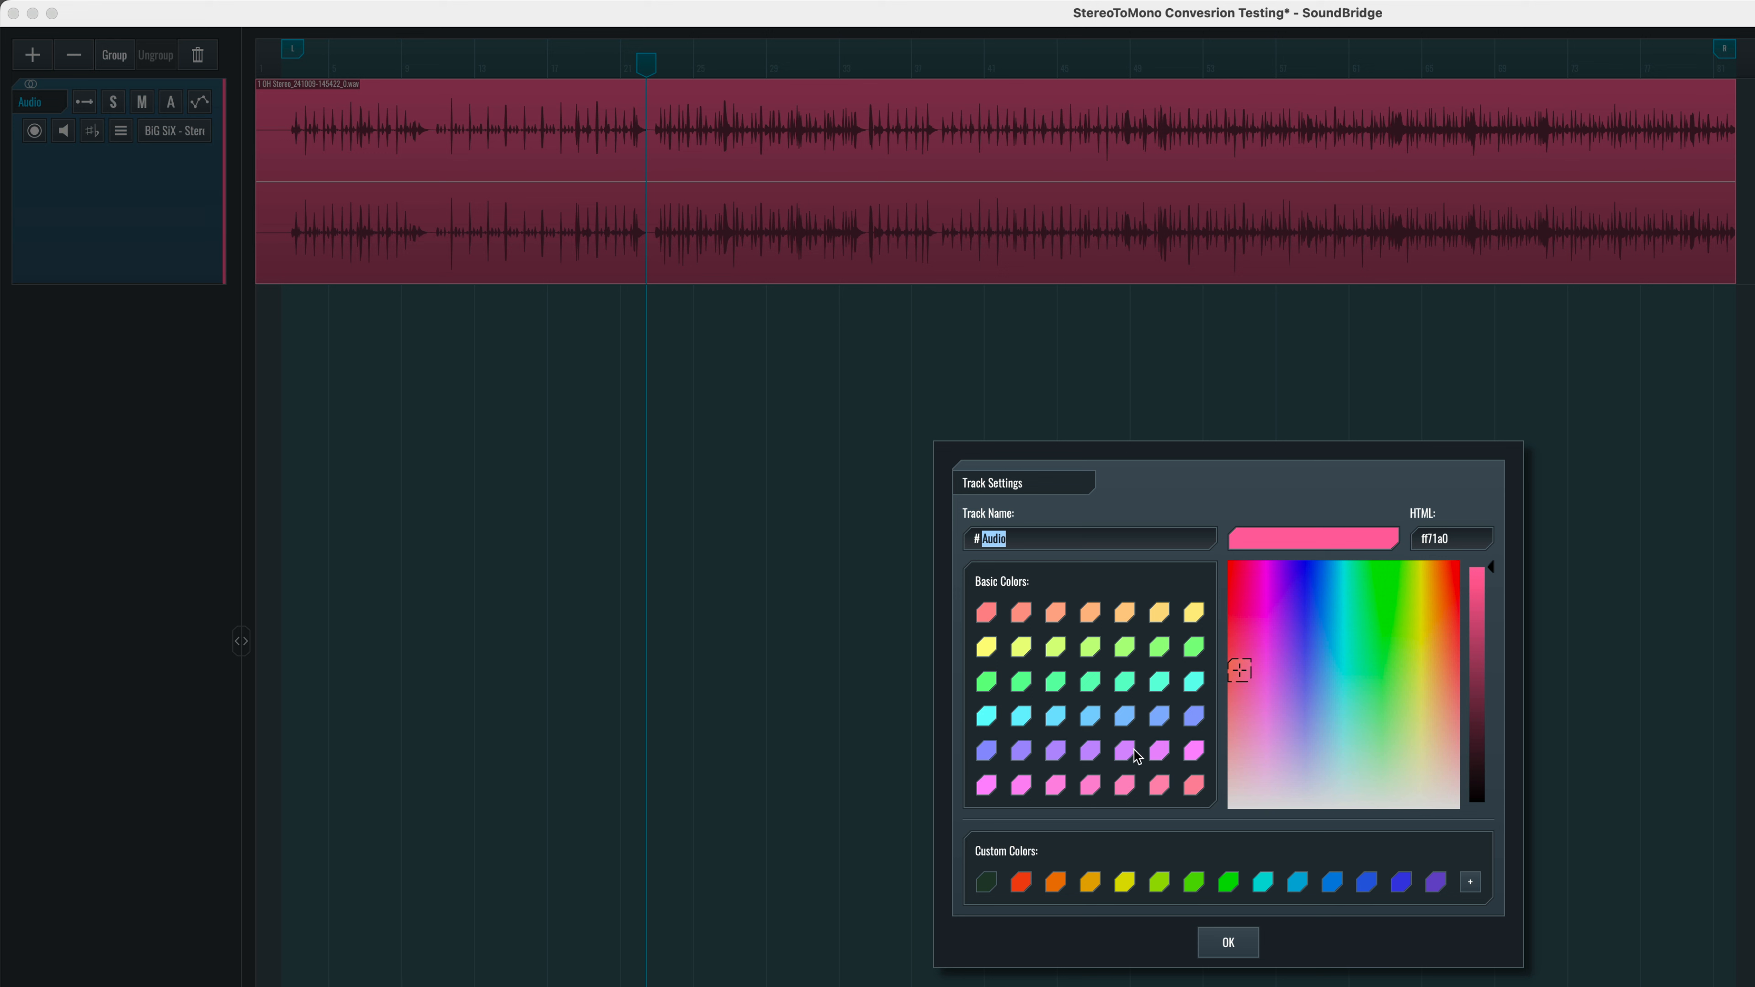
pyautogui.click(1092, 719)
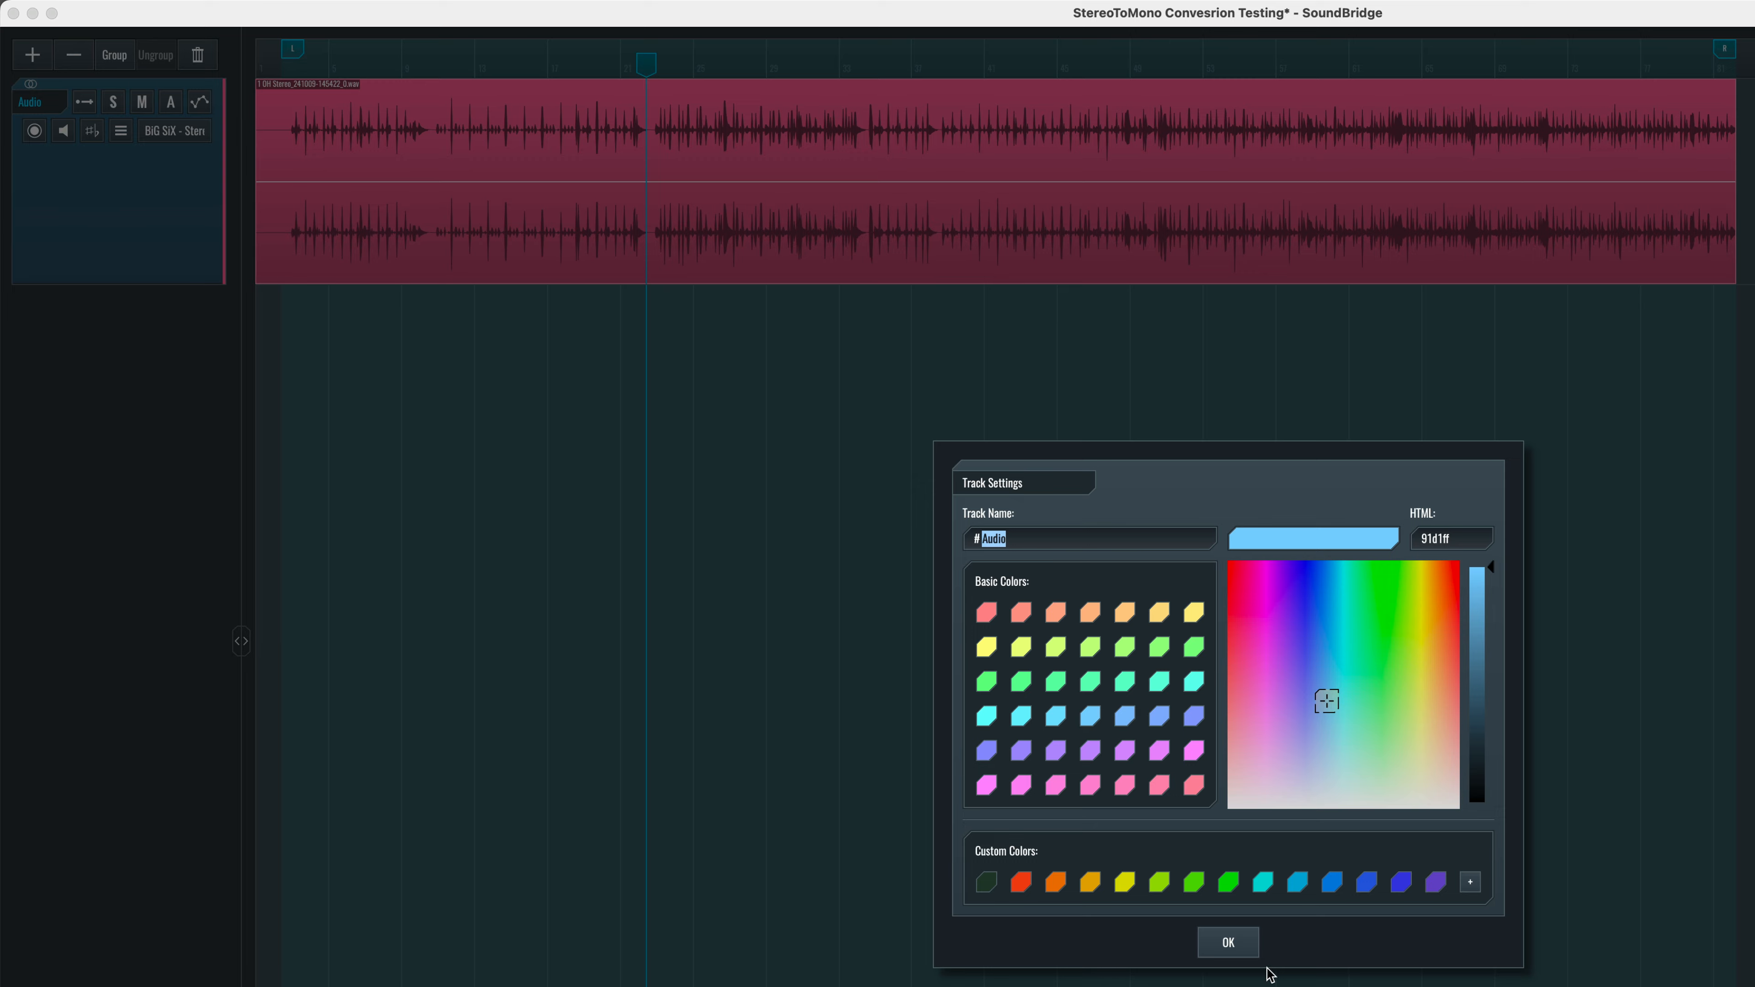
pyautogui.click(1228, 943)
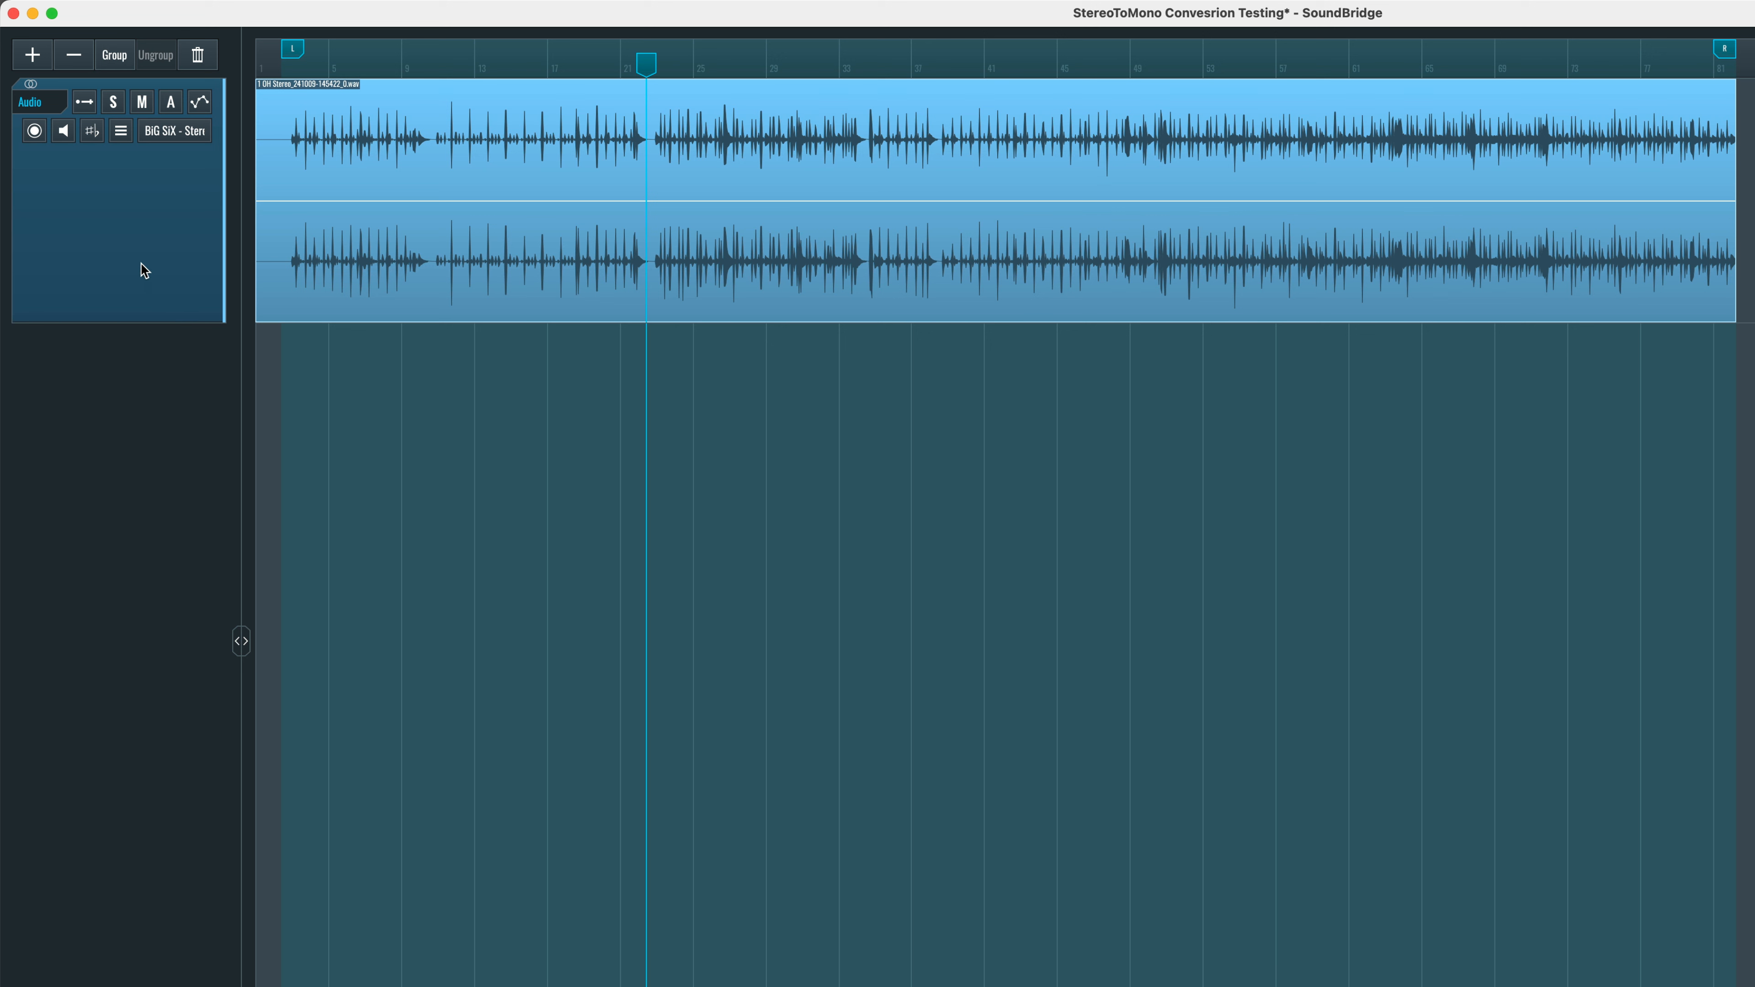
pyautogui.press('super+d')
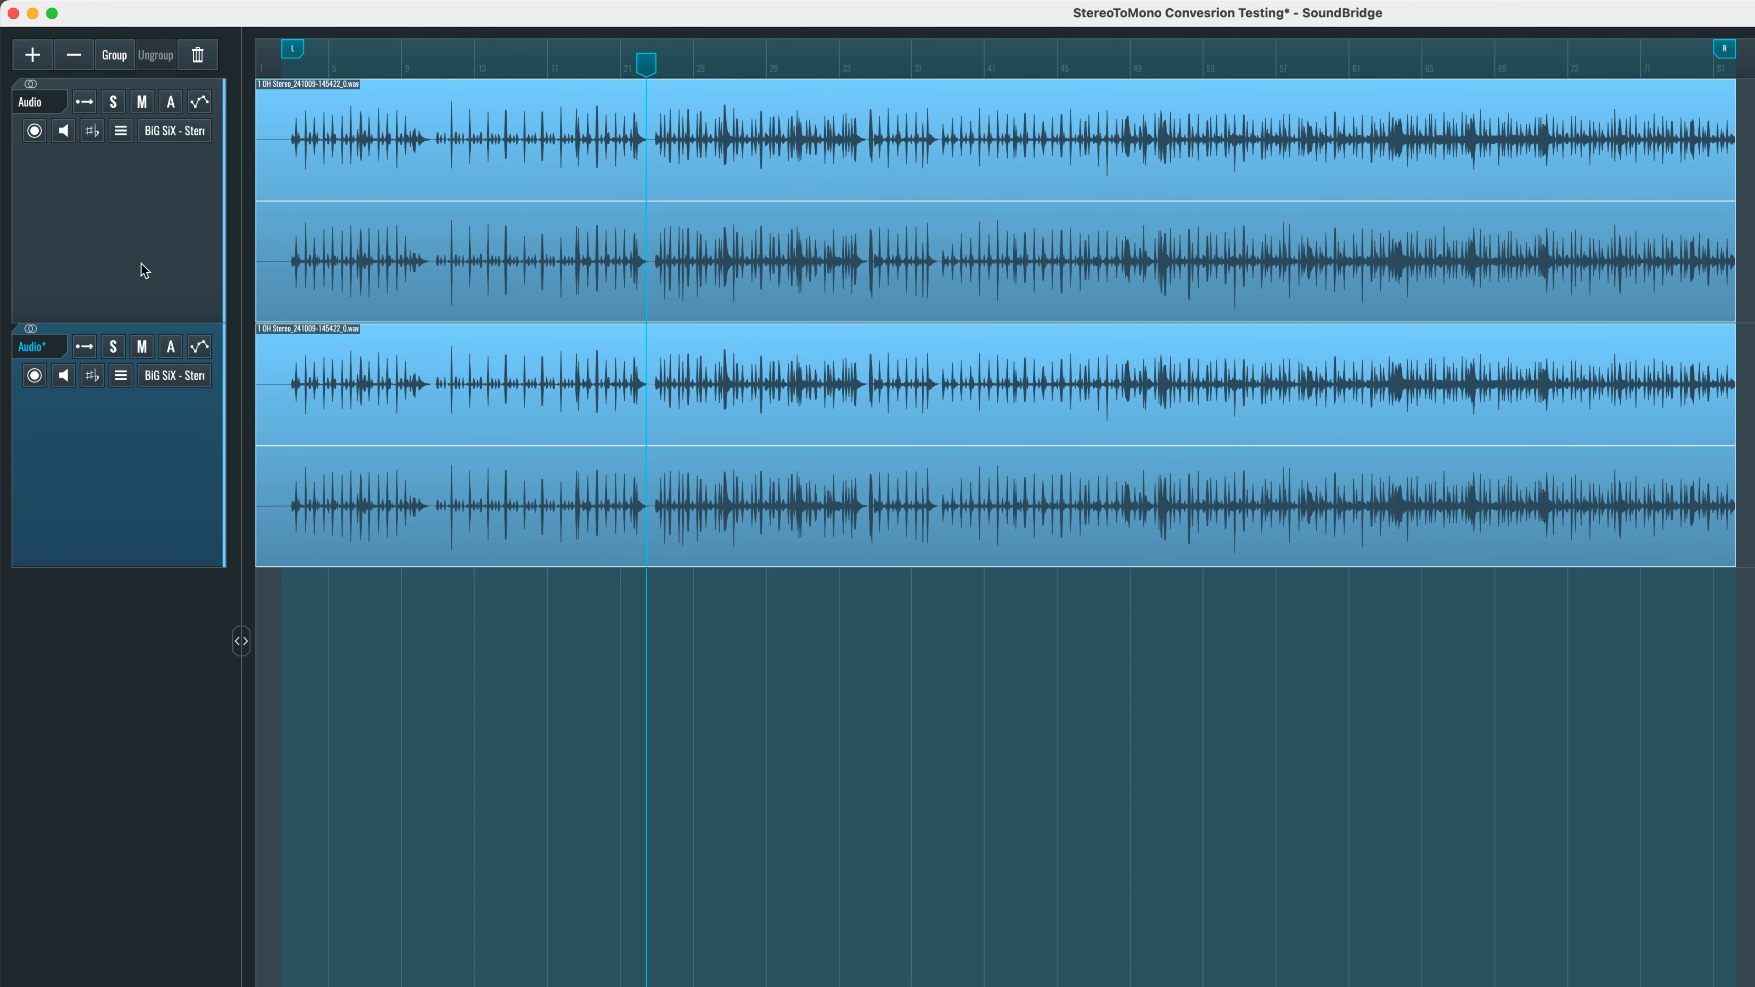
# - Rename the original stereo Audio track as LEFT and pan it 100% left
pyautogui.click(136, 263)
pyautogui.click(174, 396)
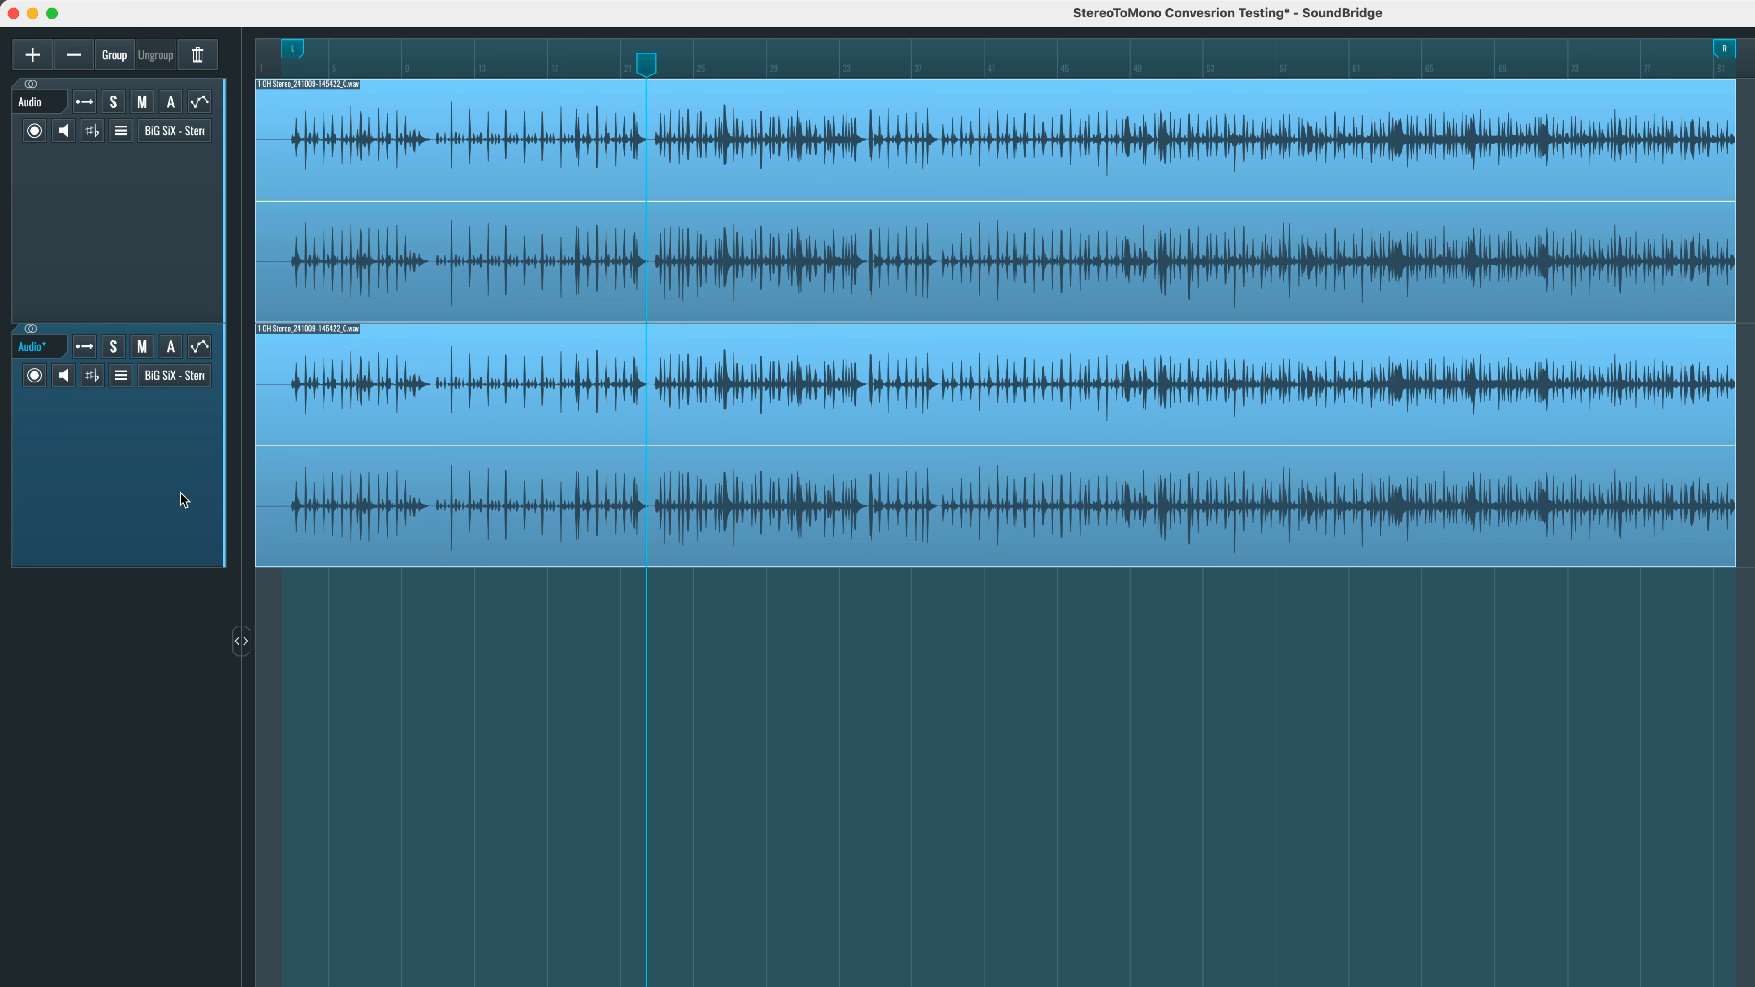
pyautogui.click(128, 284)
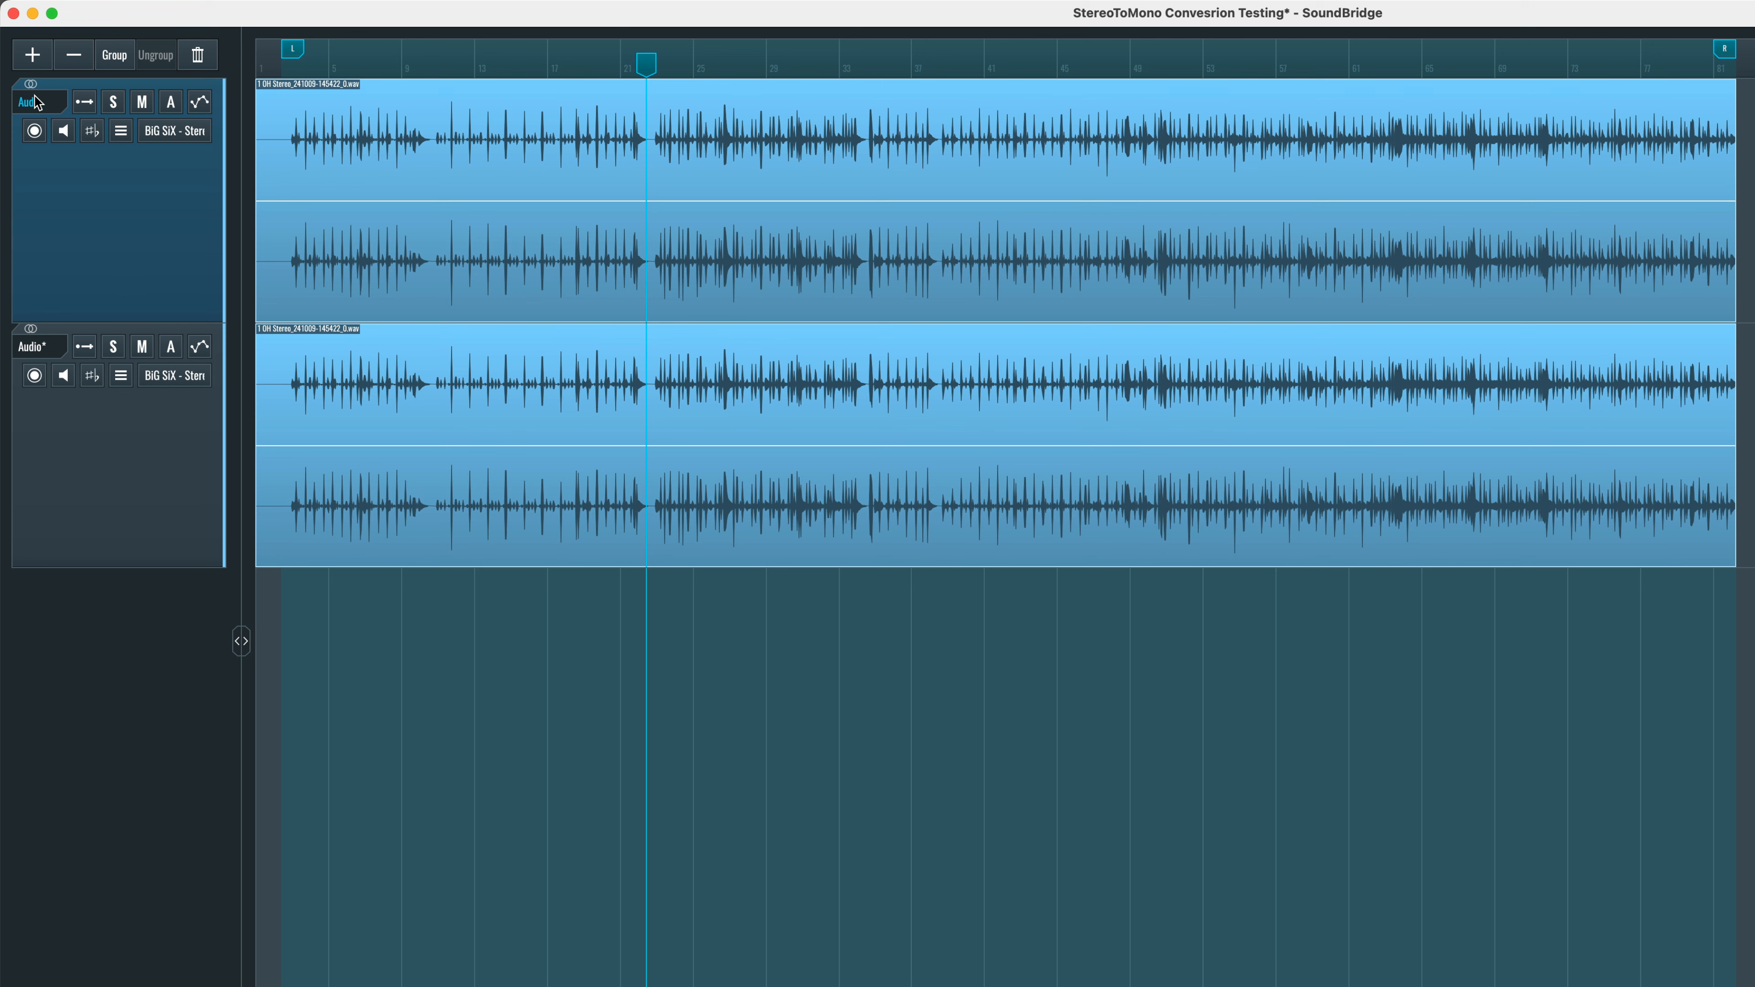
pyautogui.doubleClick(41, 111)
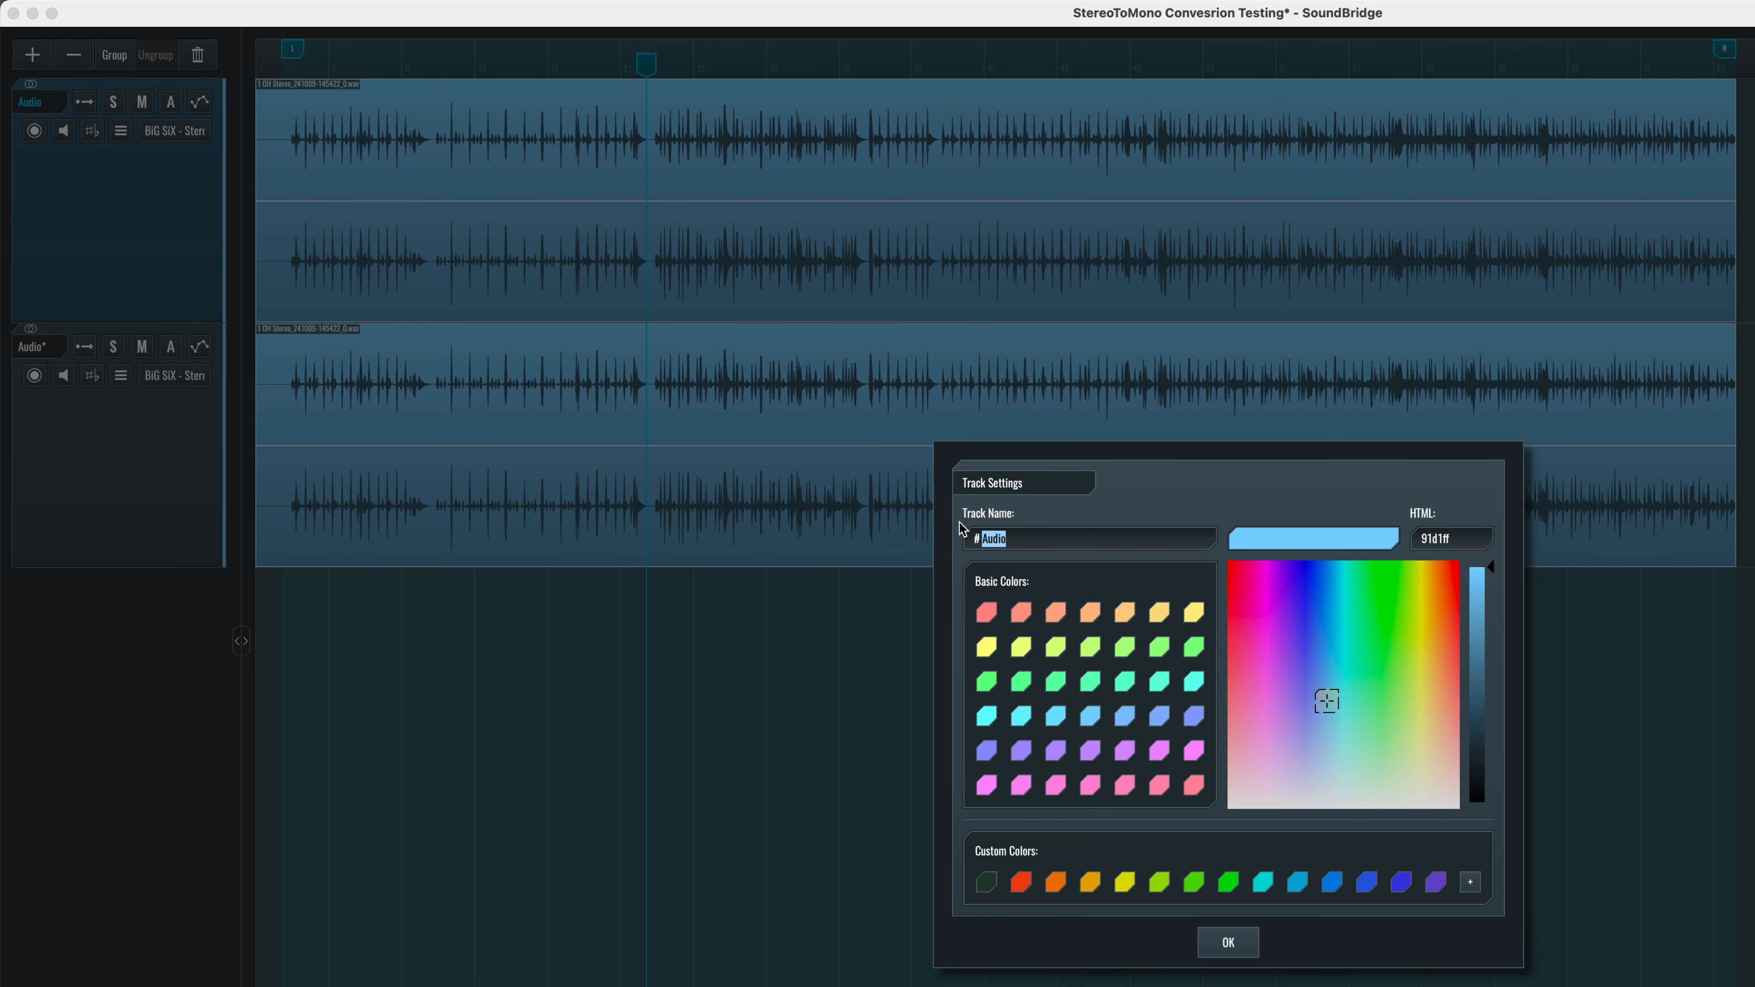
pyautogui.write('LEFT')
pyautogui.click(1227, 942)
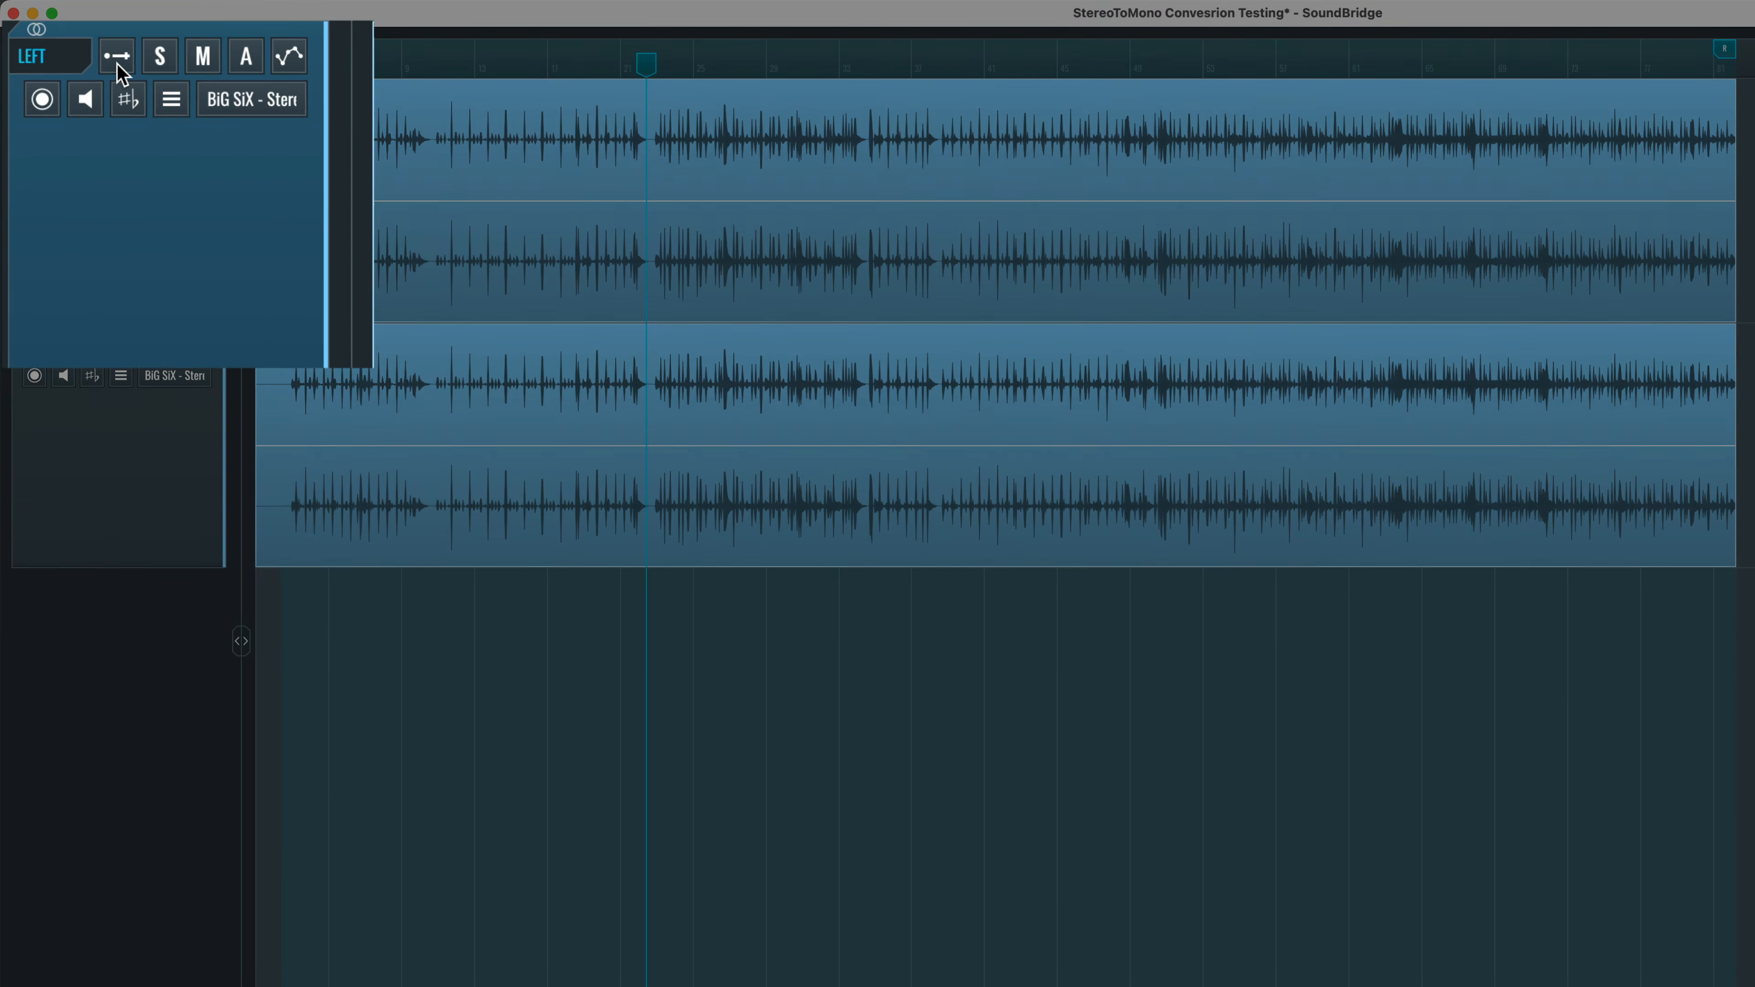
pyautogui.click(84, 105)
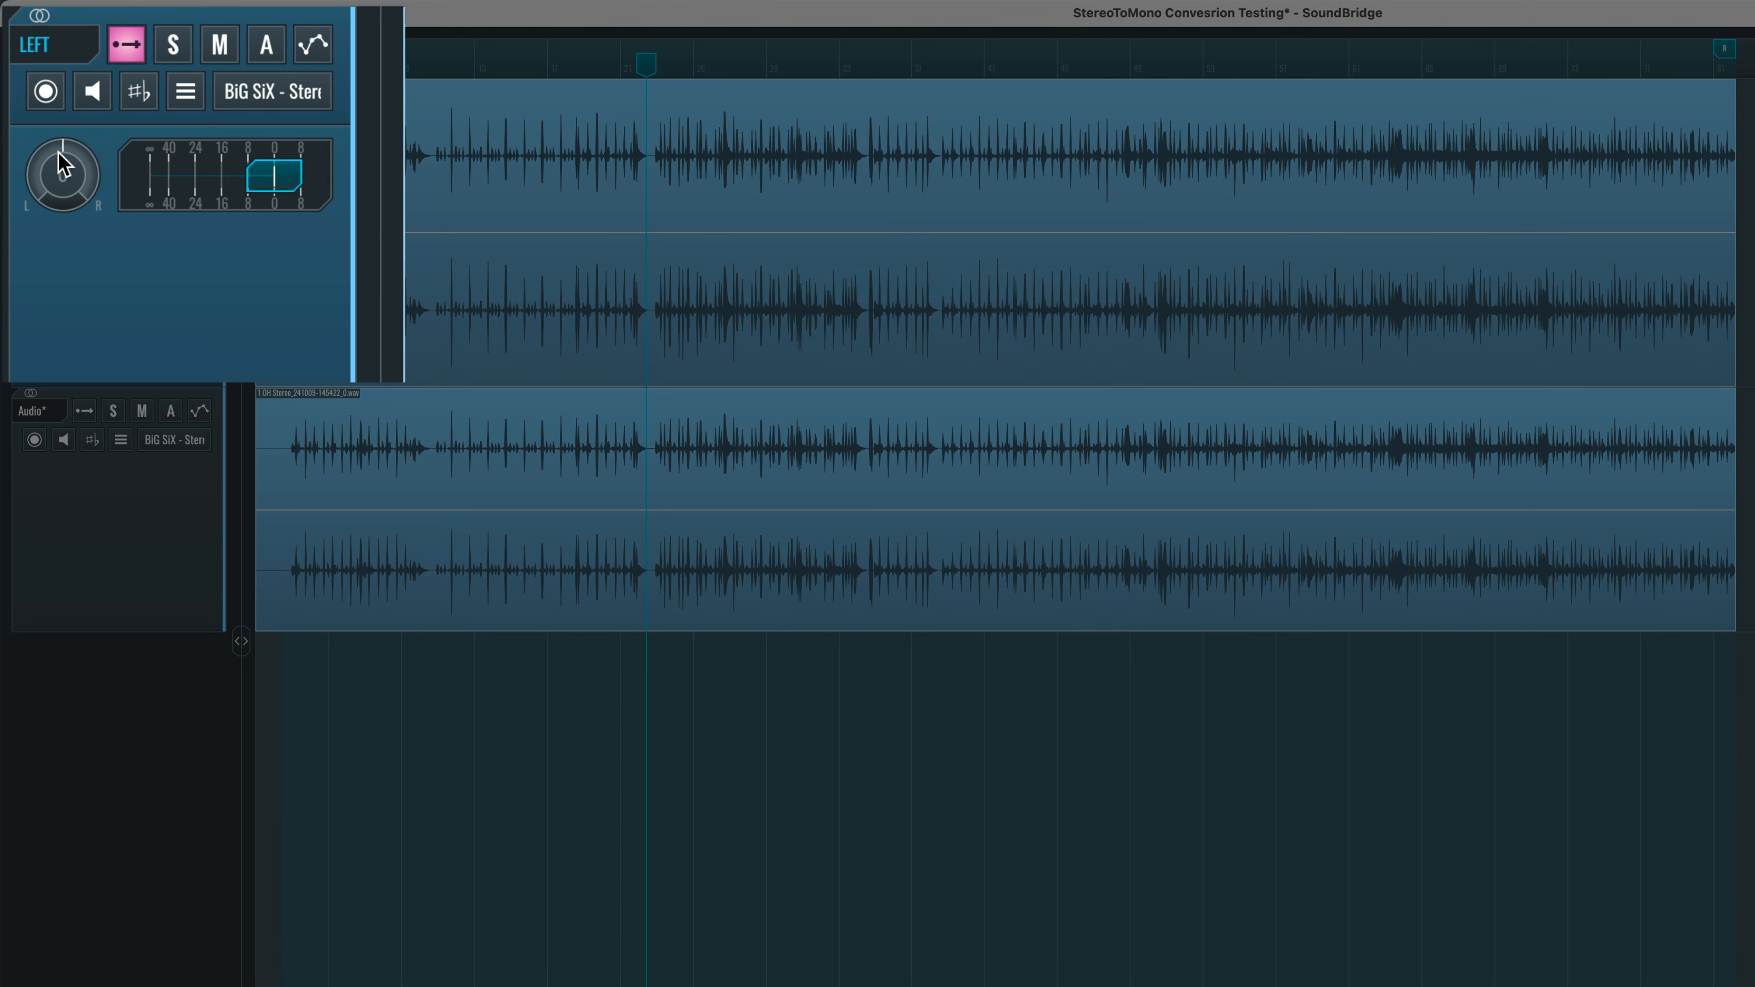
pyautogui.moveTo(57, 151); pyautogui.dragTo(105, 365)
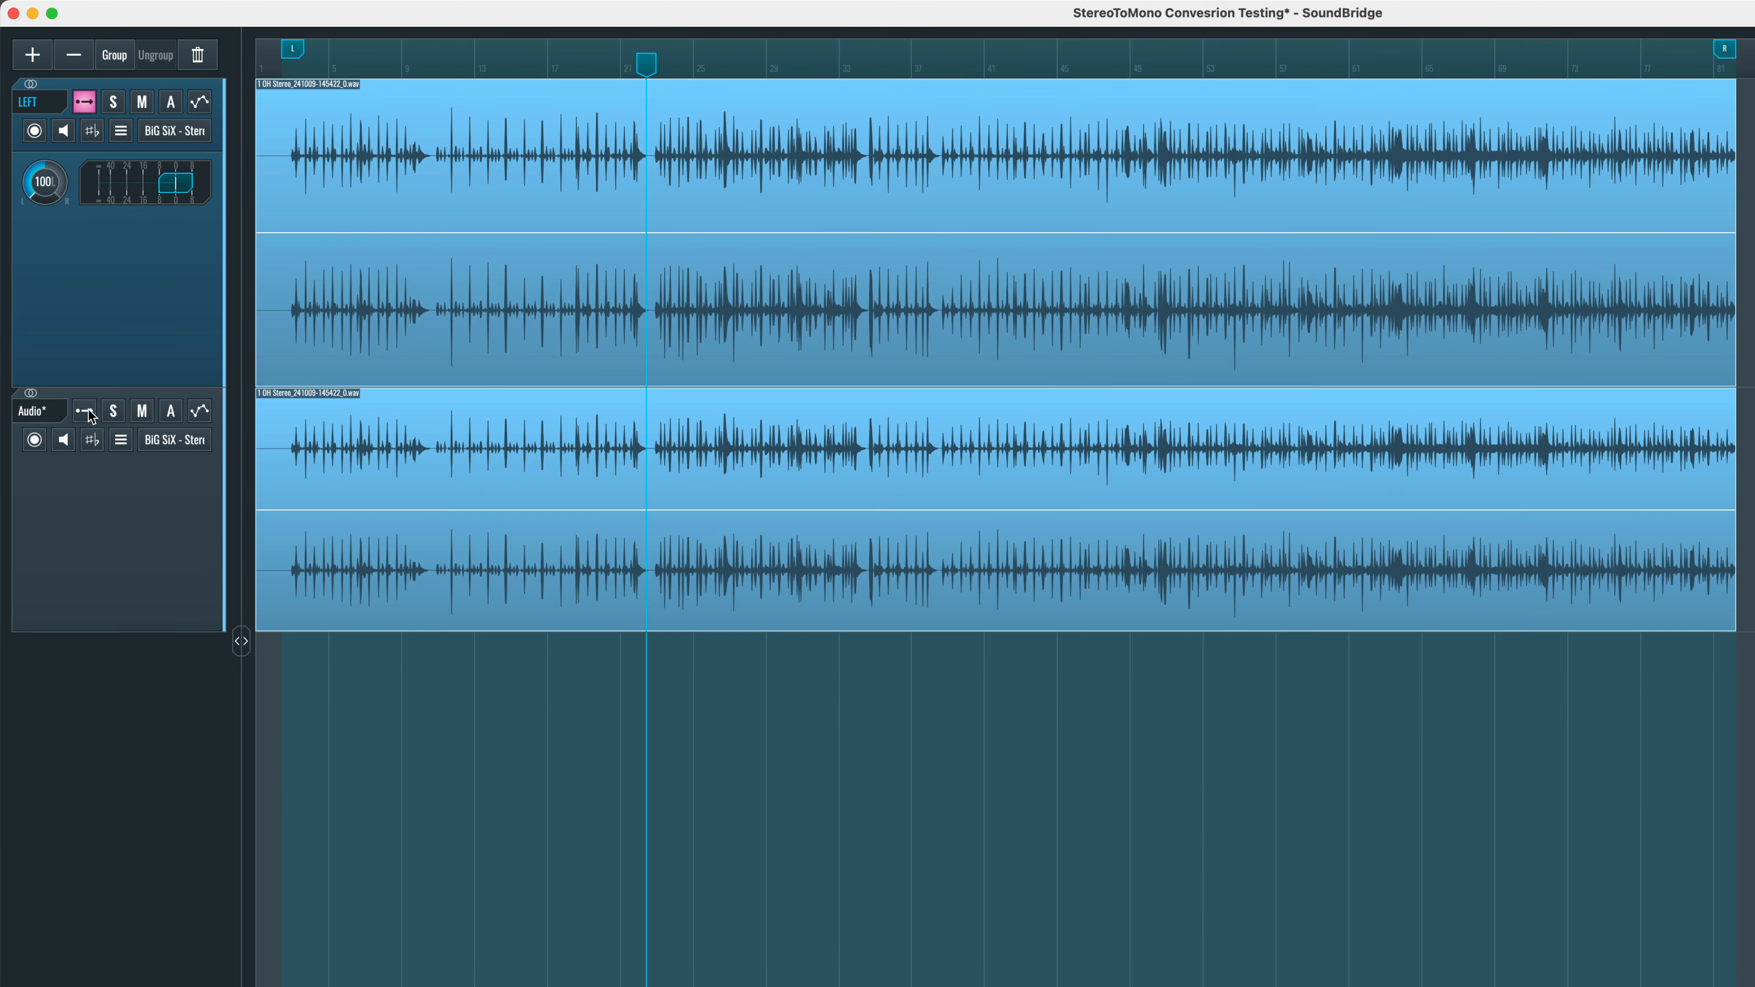
# - Rename the duplicated Audio* track as RIGHT and pan it 100% right
pyautogui.click(87, 410)
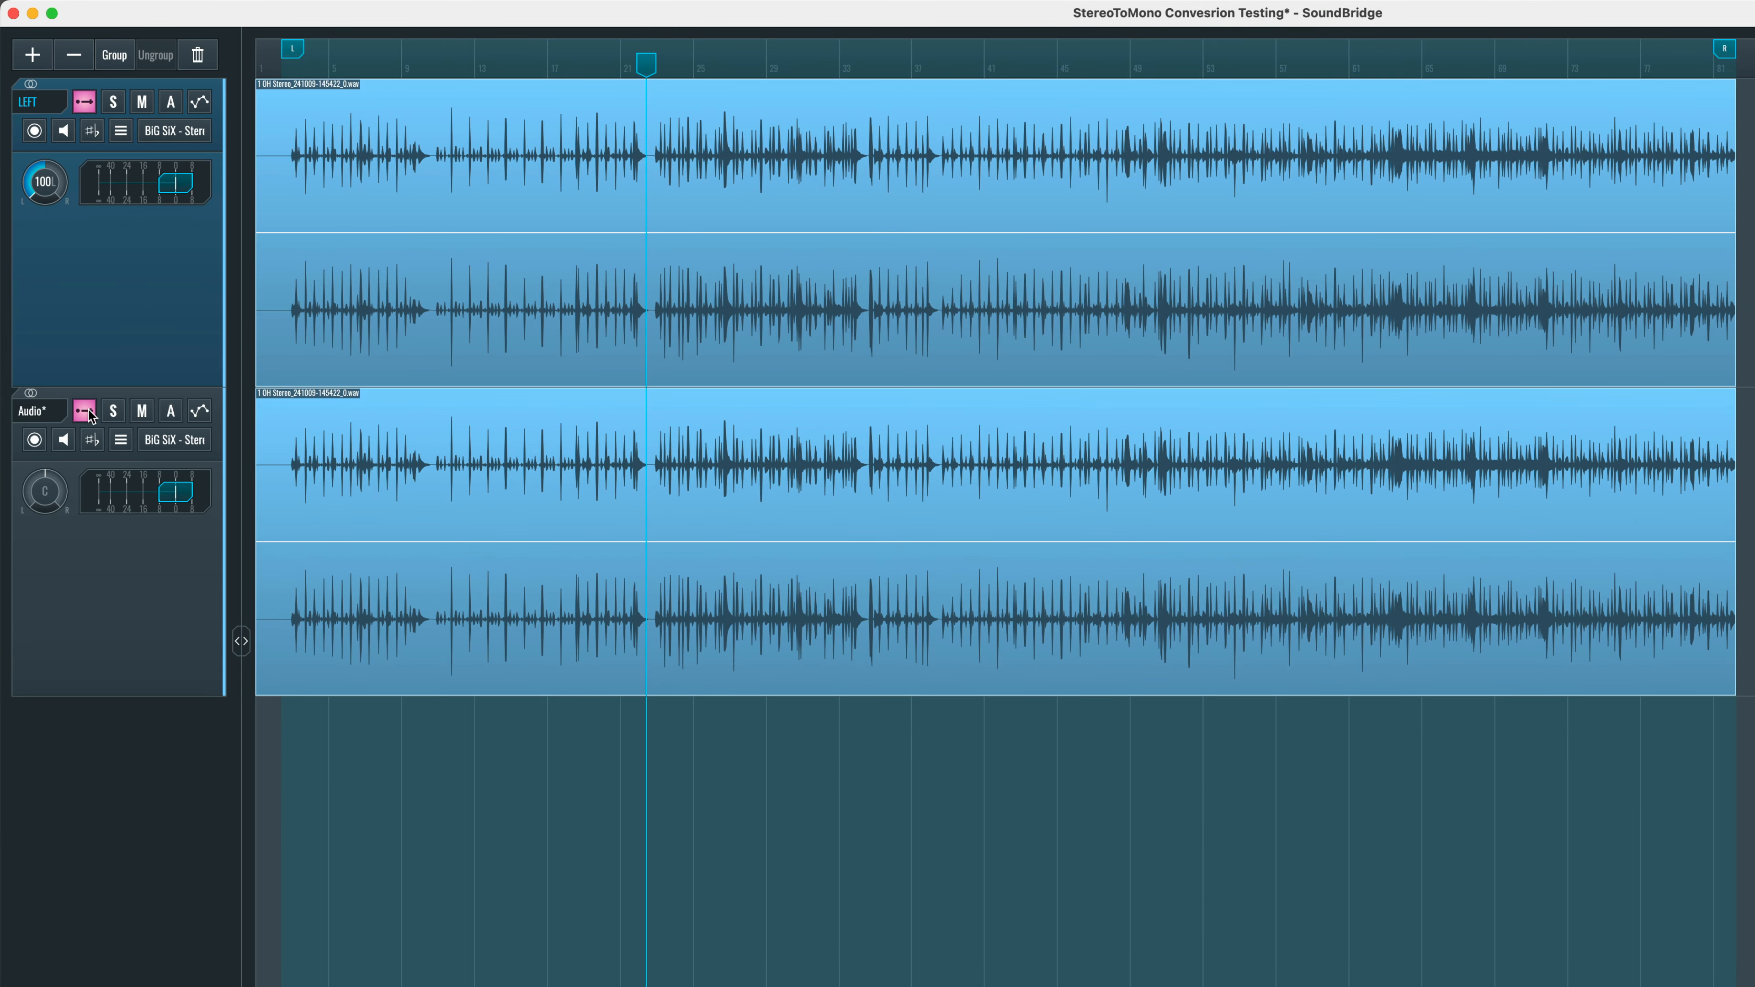
pyautogui.doubleClick(50, 417)
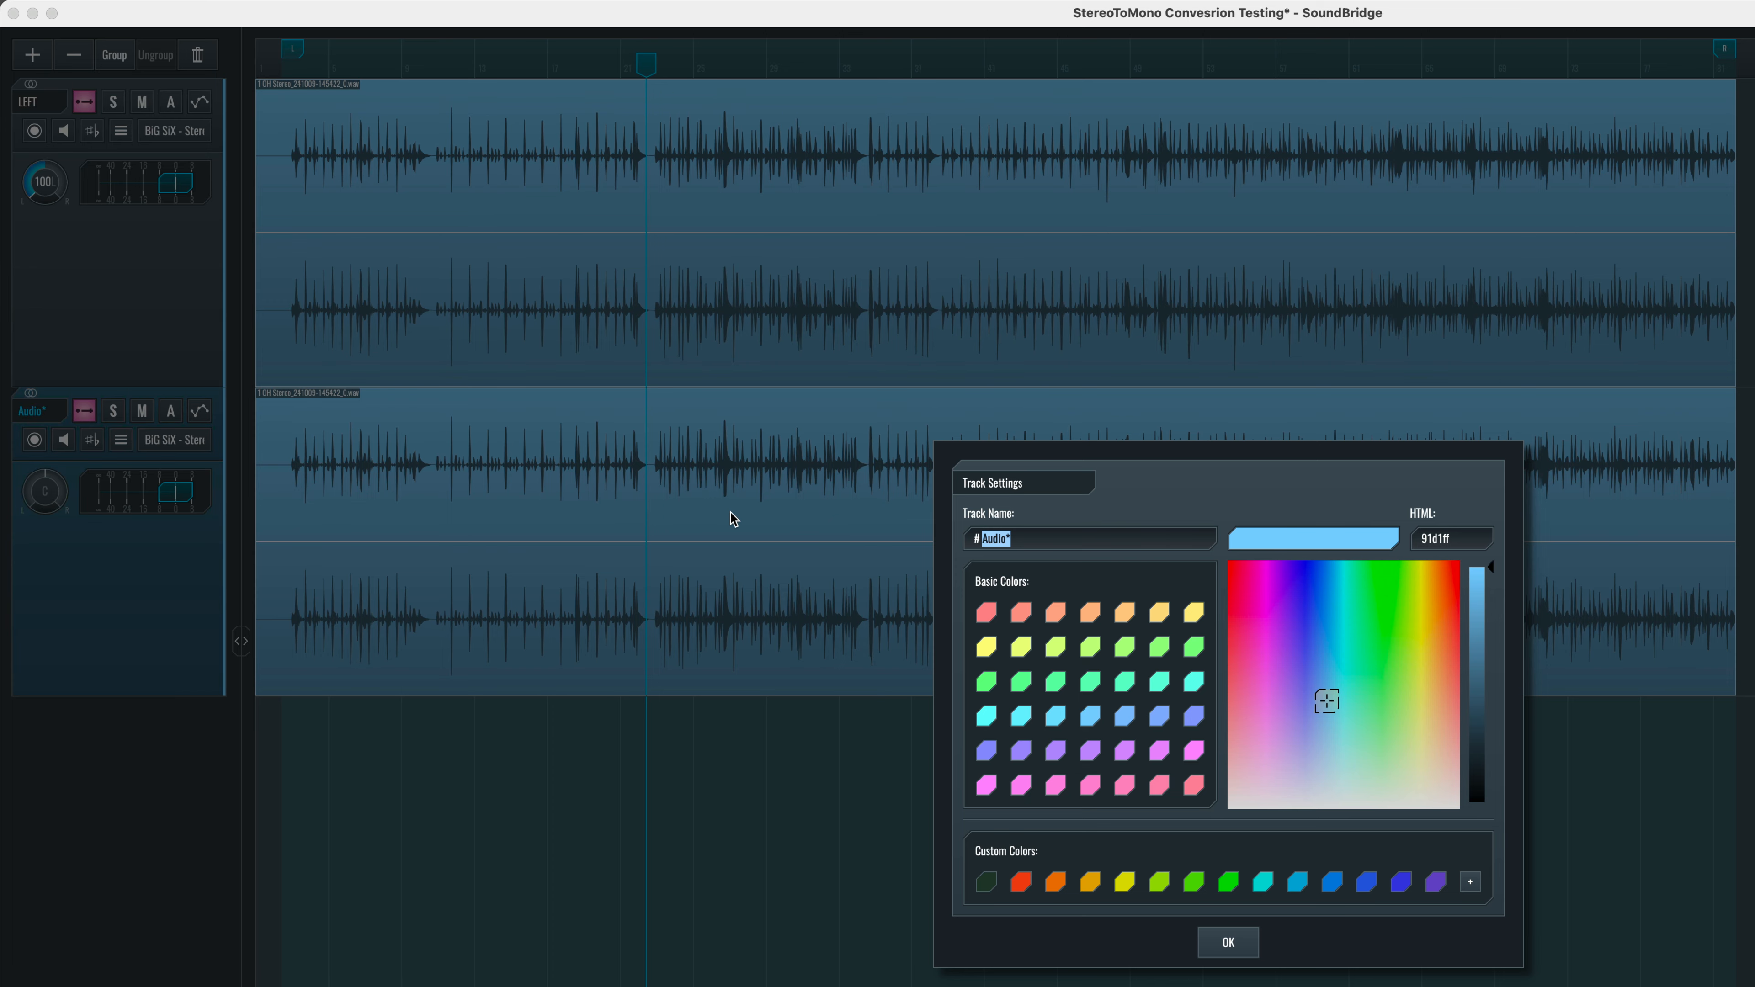
pyautogui.write('RIGHT')
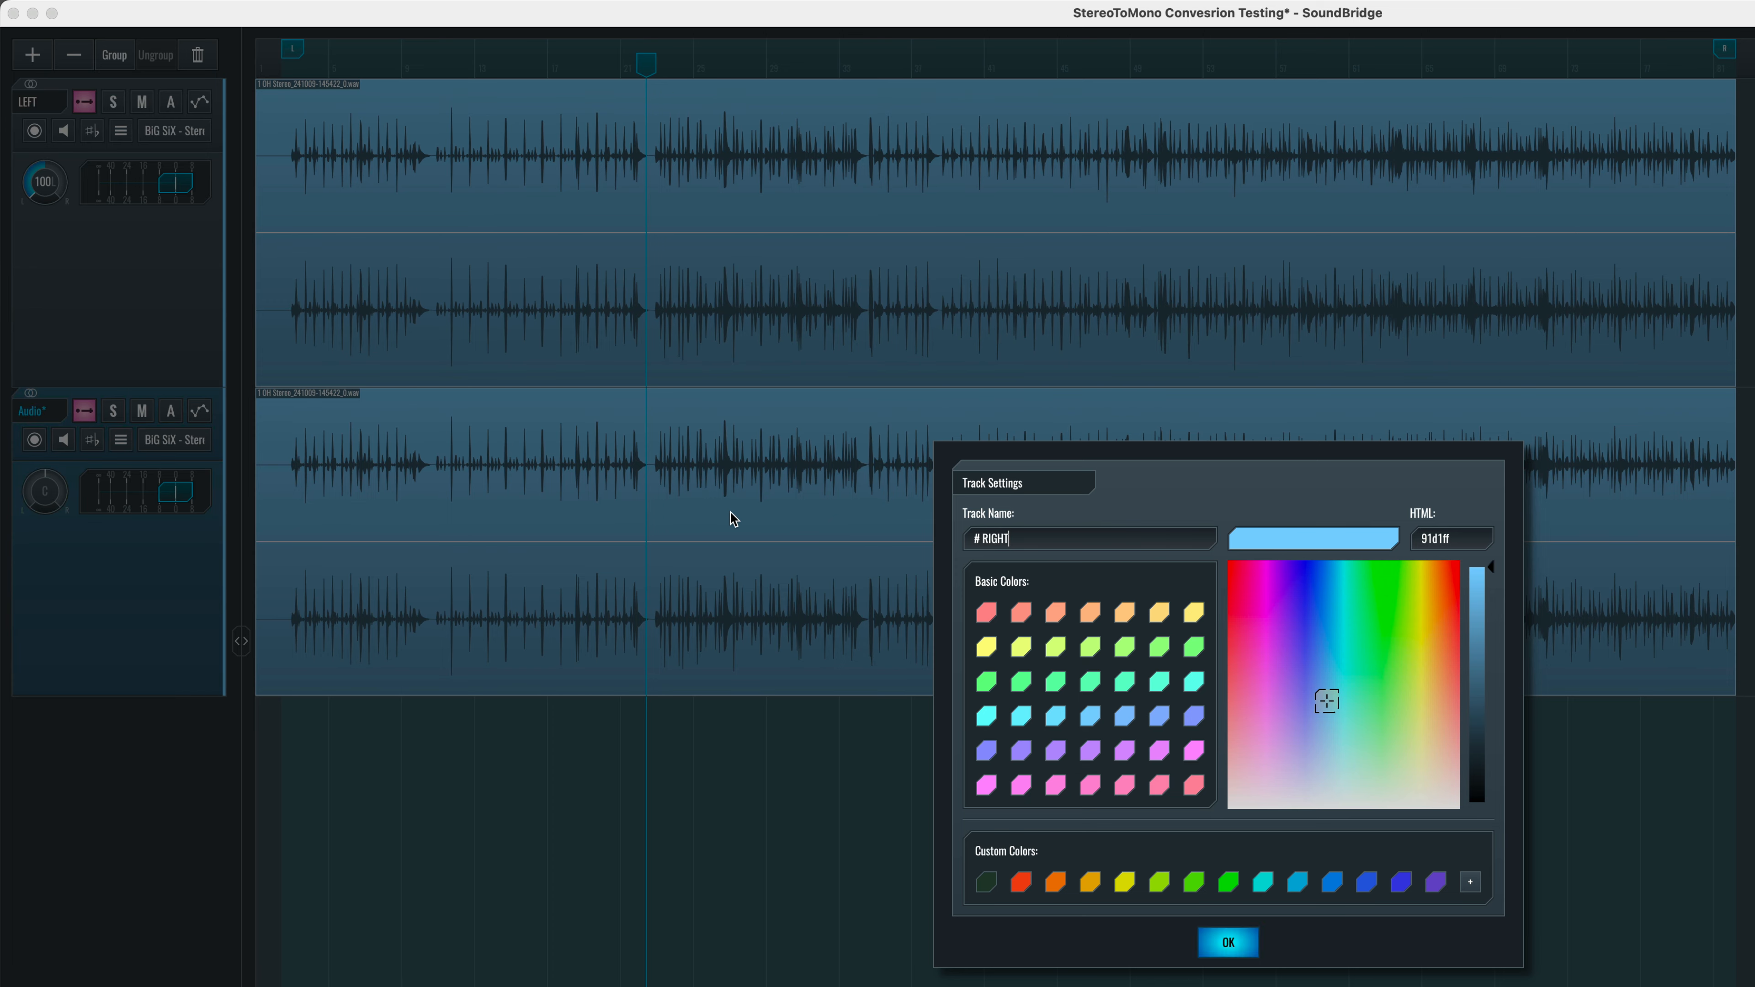
pyautogui.press('Return')
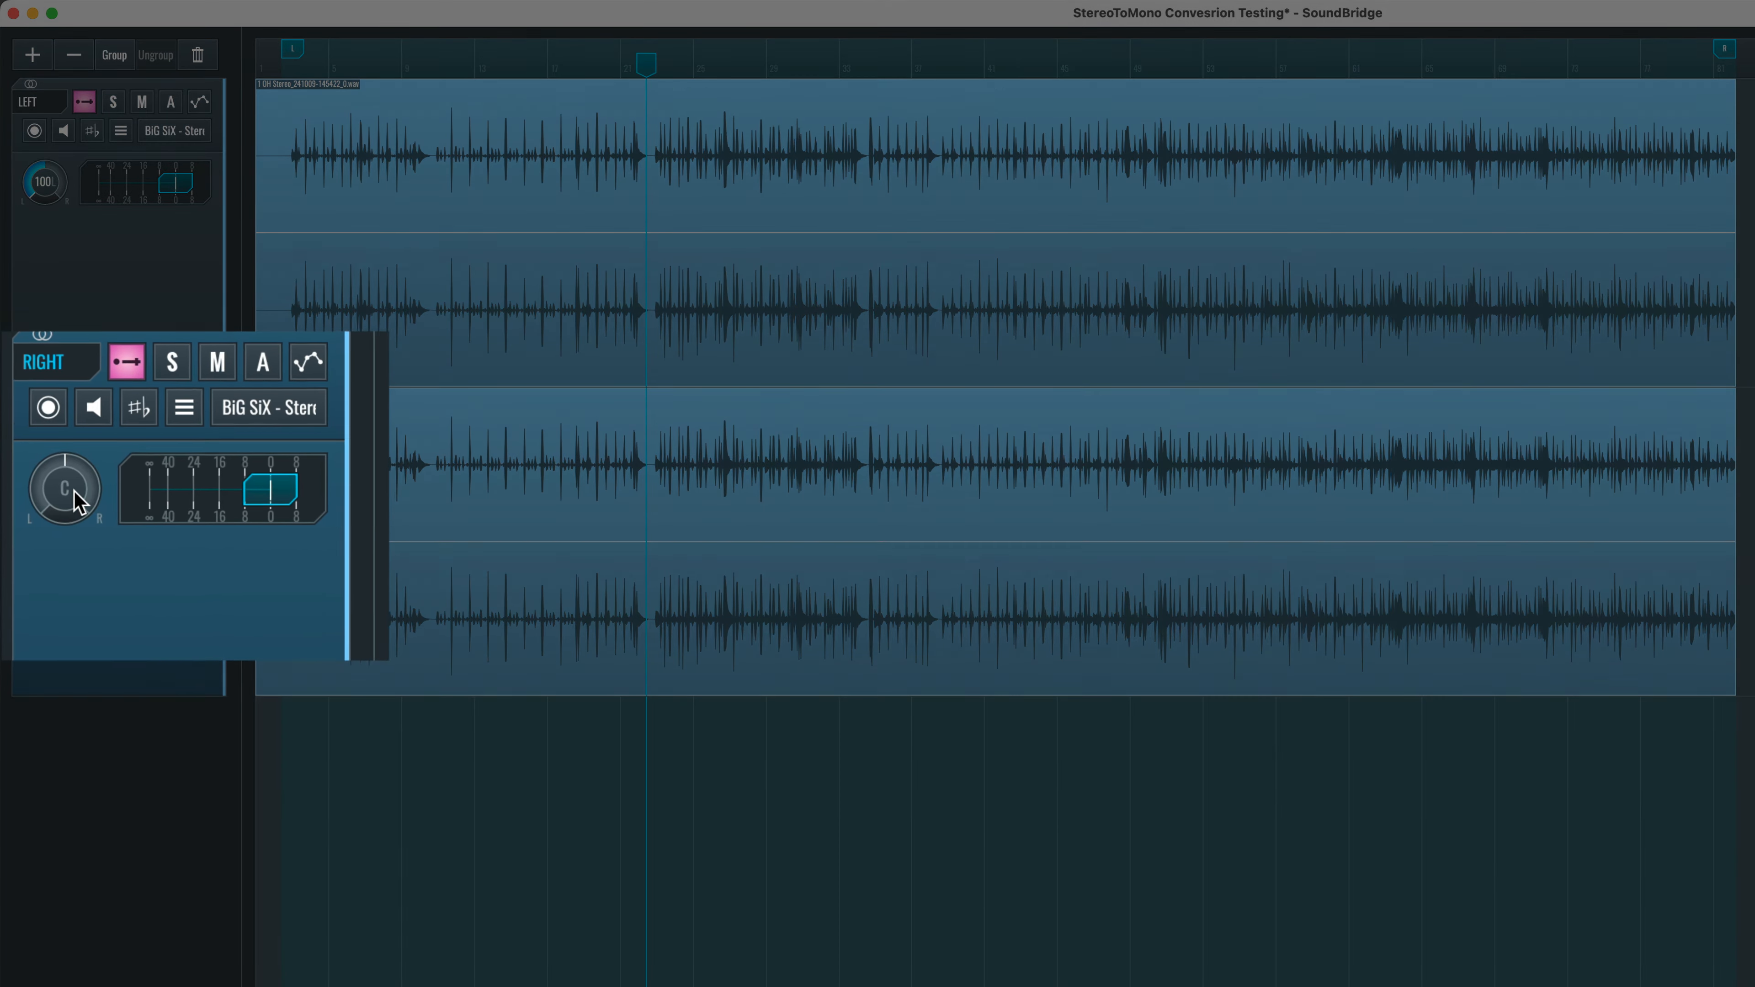
pyautogui.moveTo(51, 492); pyautogui.dragTo(50, 443)
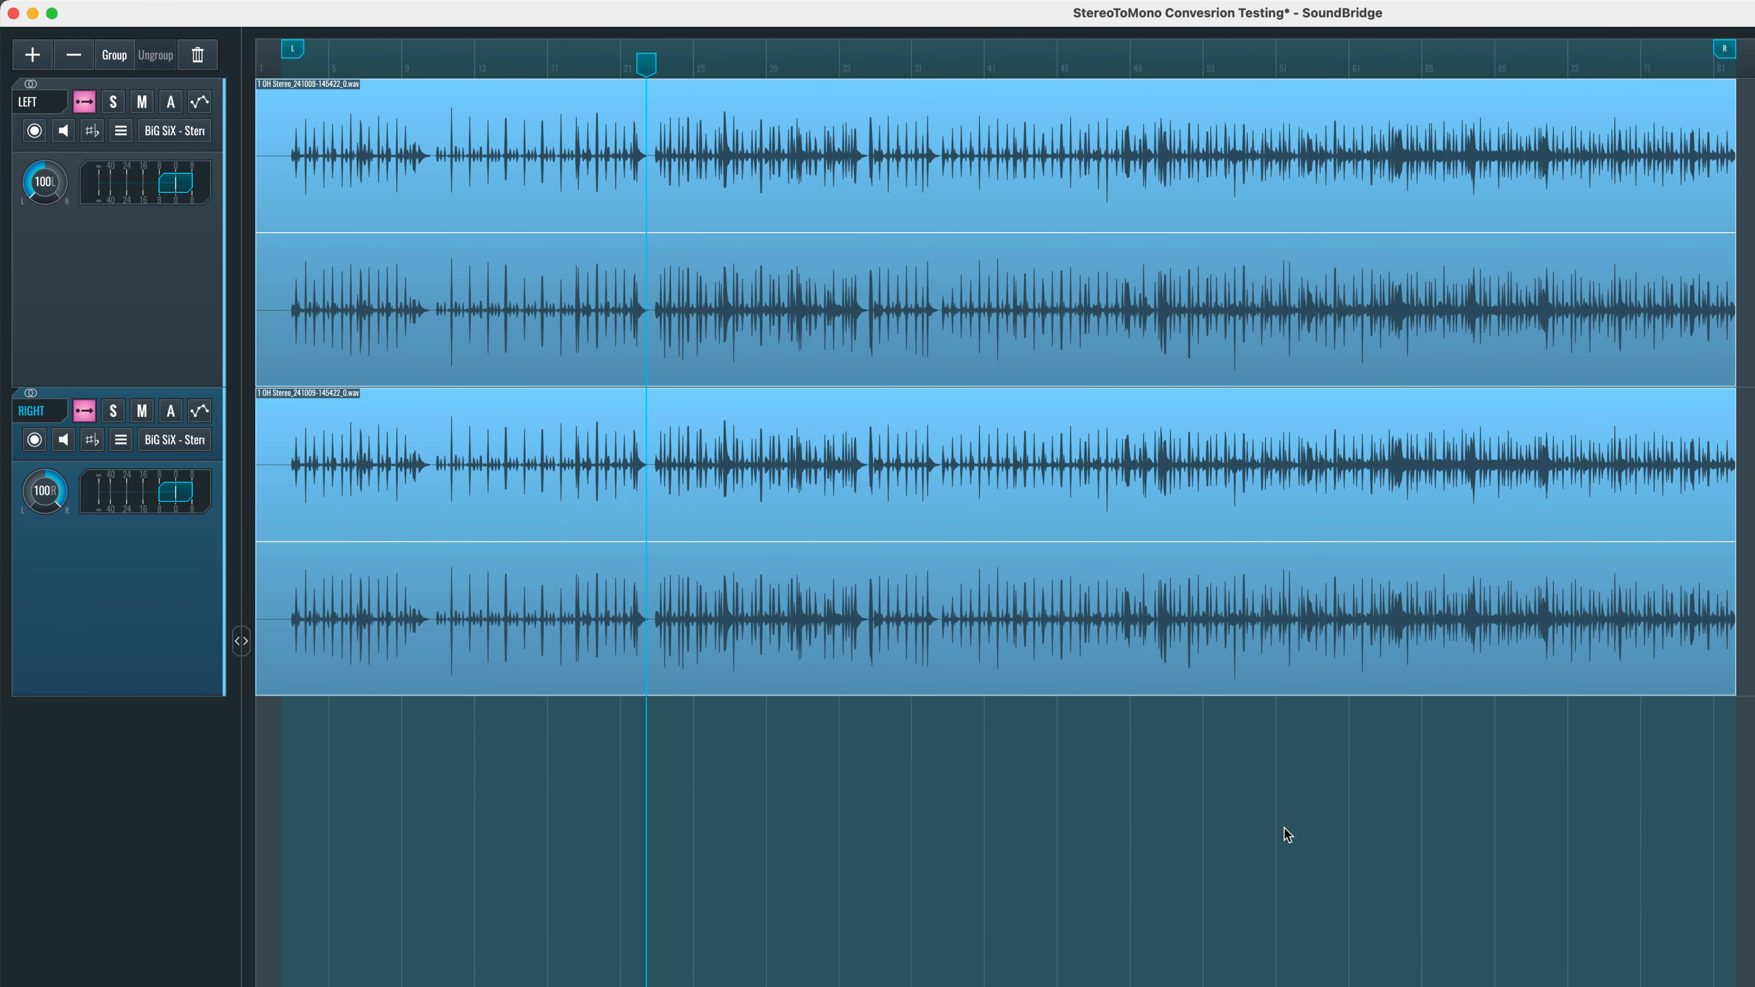
# - Freeze LEFT and RIGHT to new tracks with Bounce Blocks and Mute Old Tracks enabled, and delete the two original tracks
pyautogui.press('super+b')
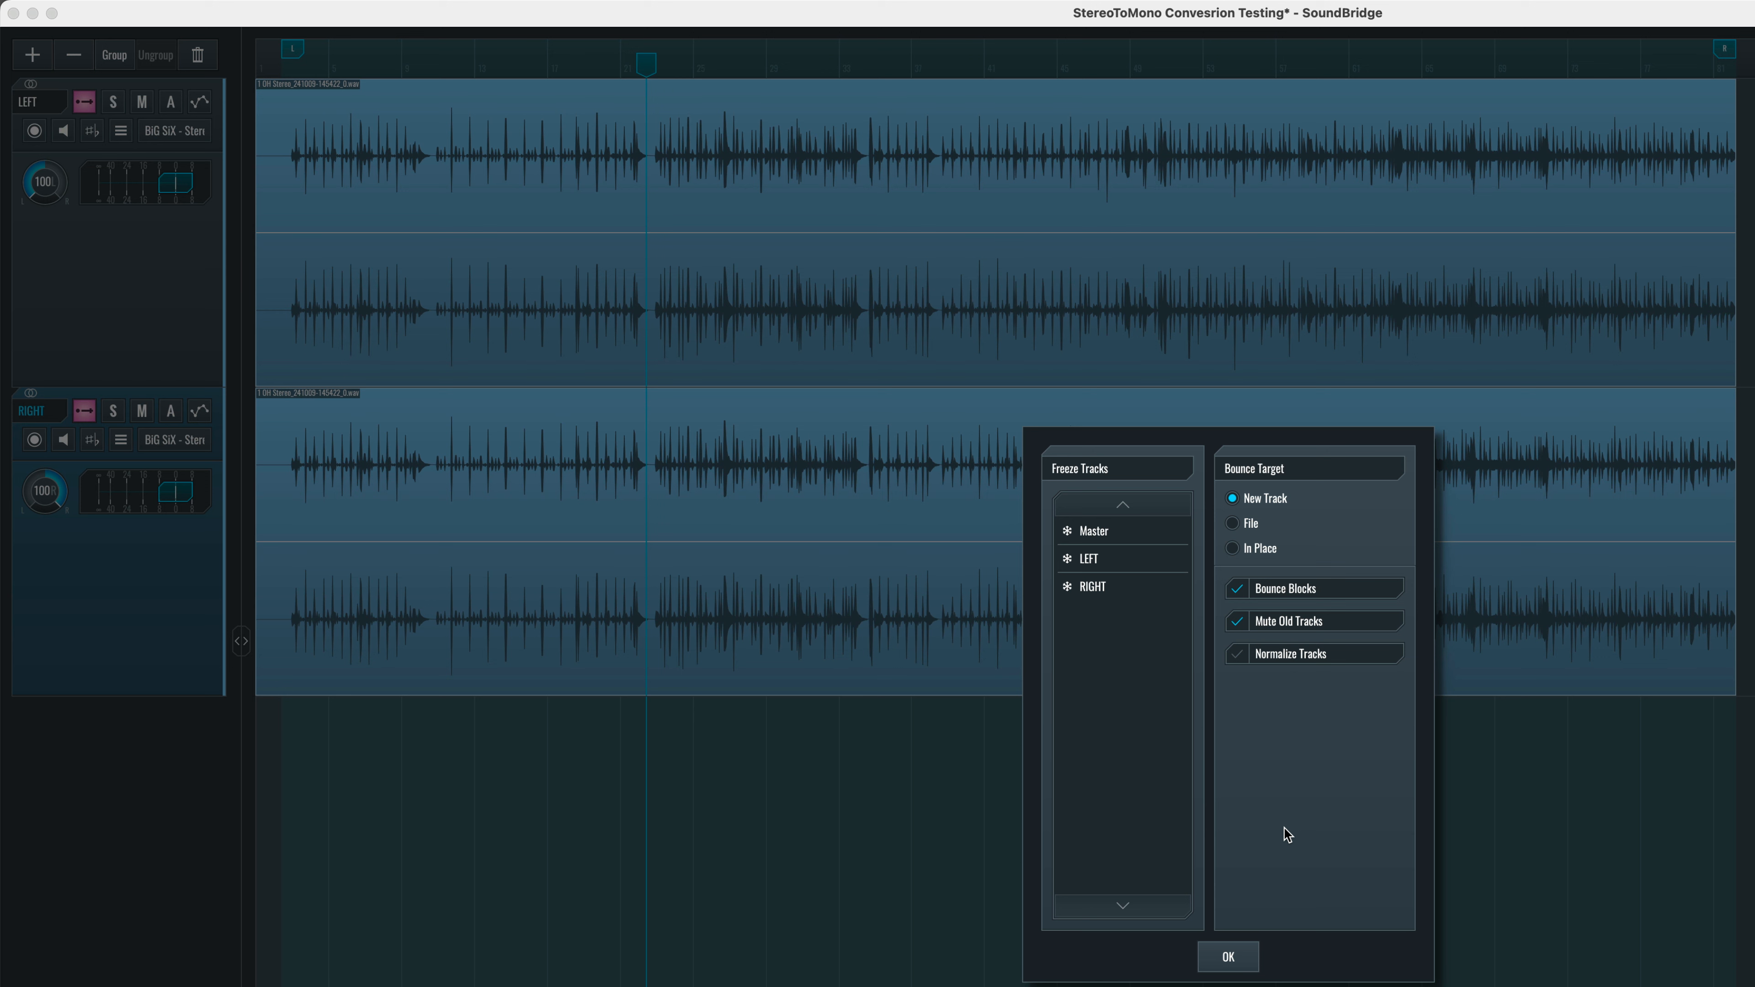
pyautogui.click(1104, 565)
pyautogui.click(1108, 587)
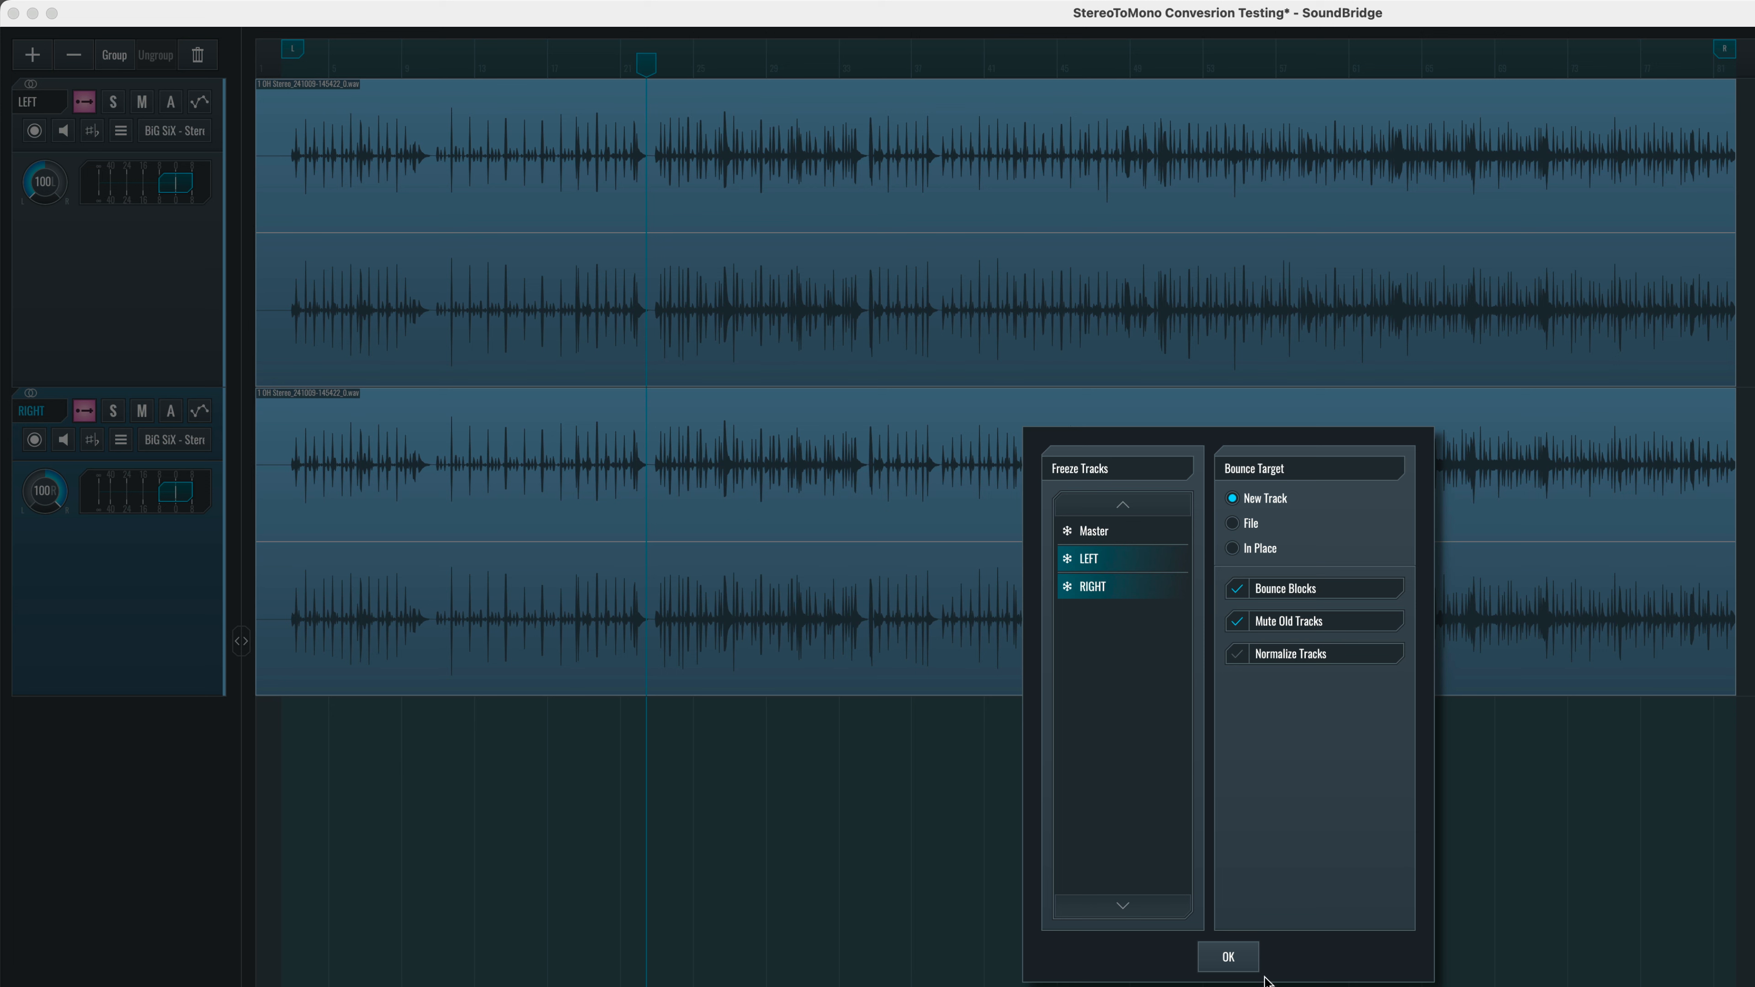
pyautogui.click(1241, 961)
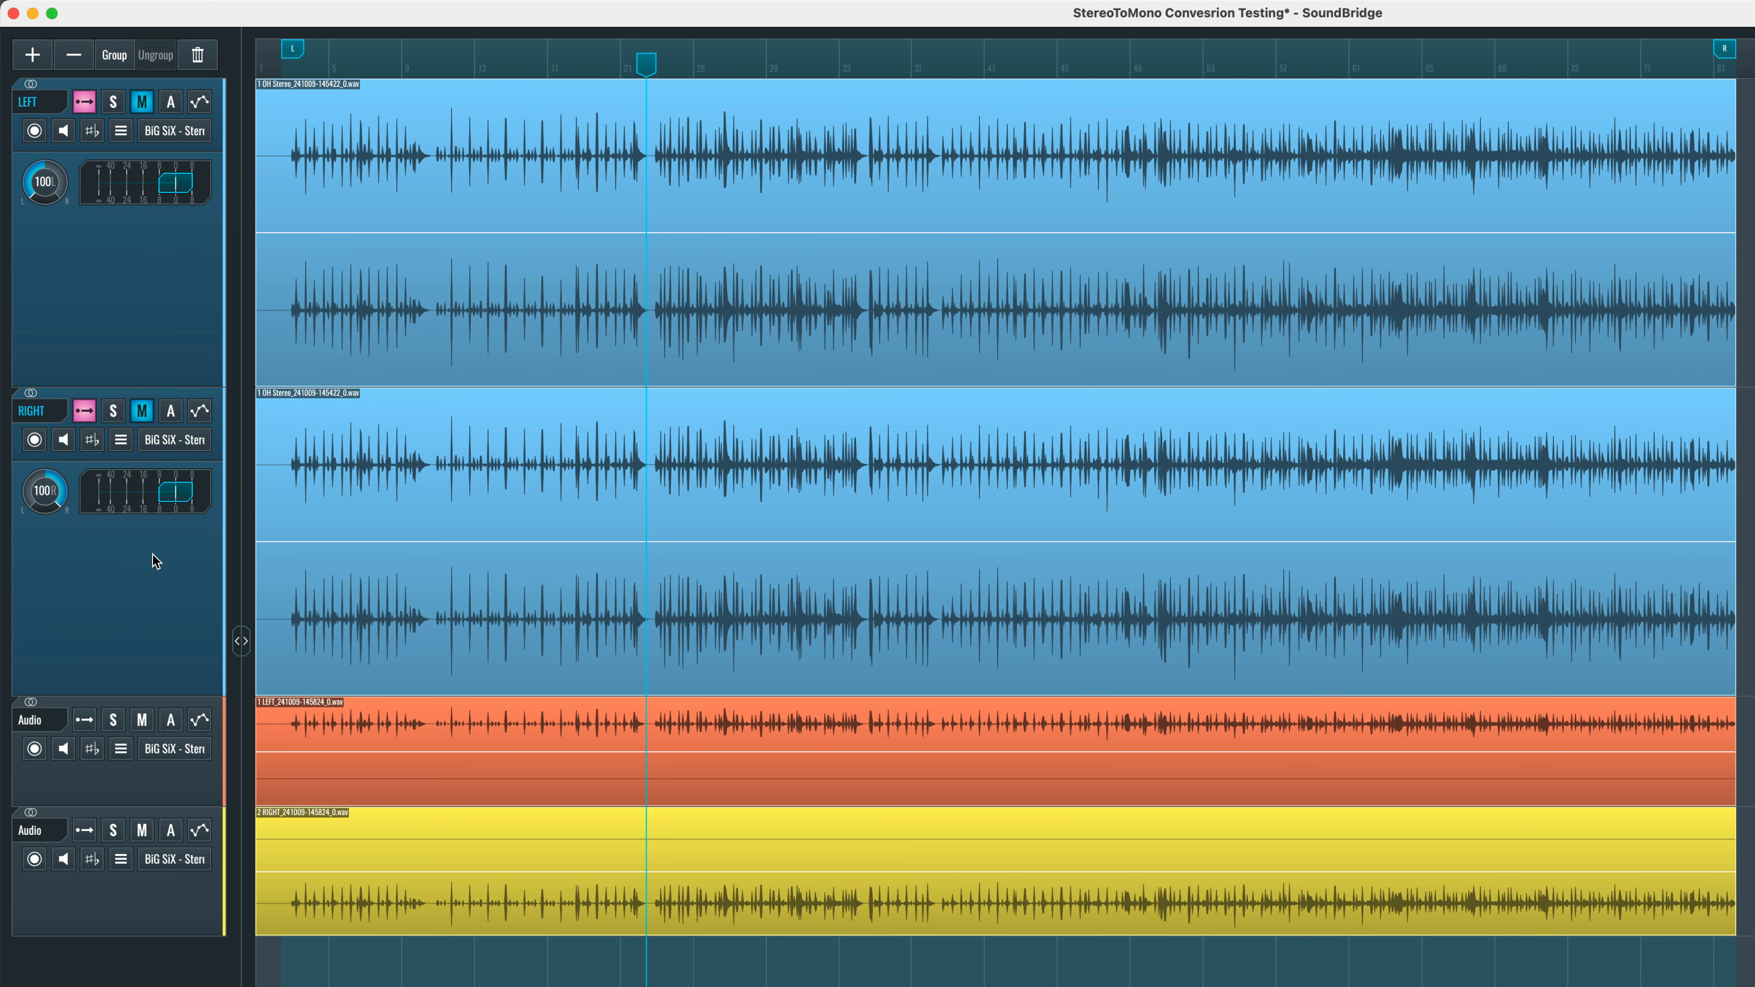
pyautogui.press('Delete')
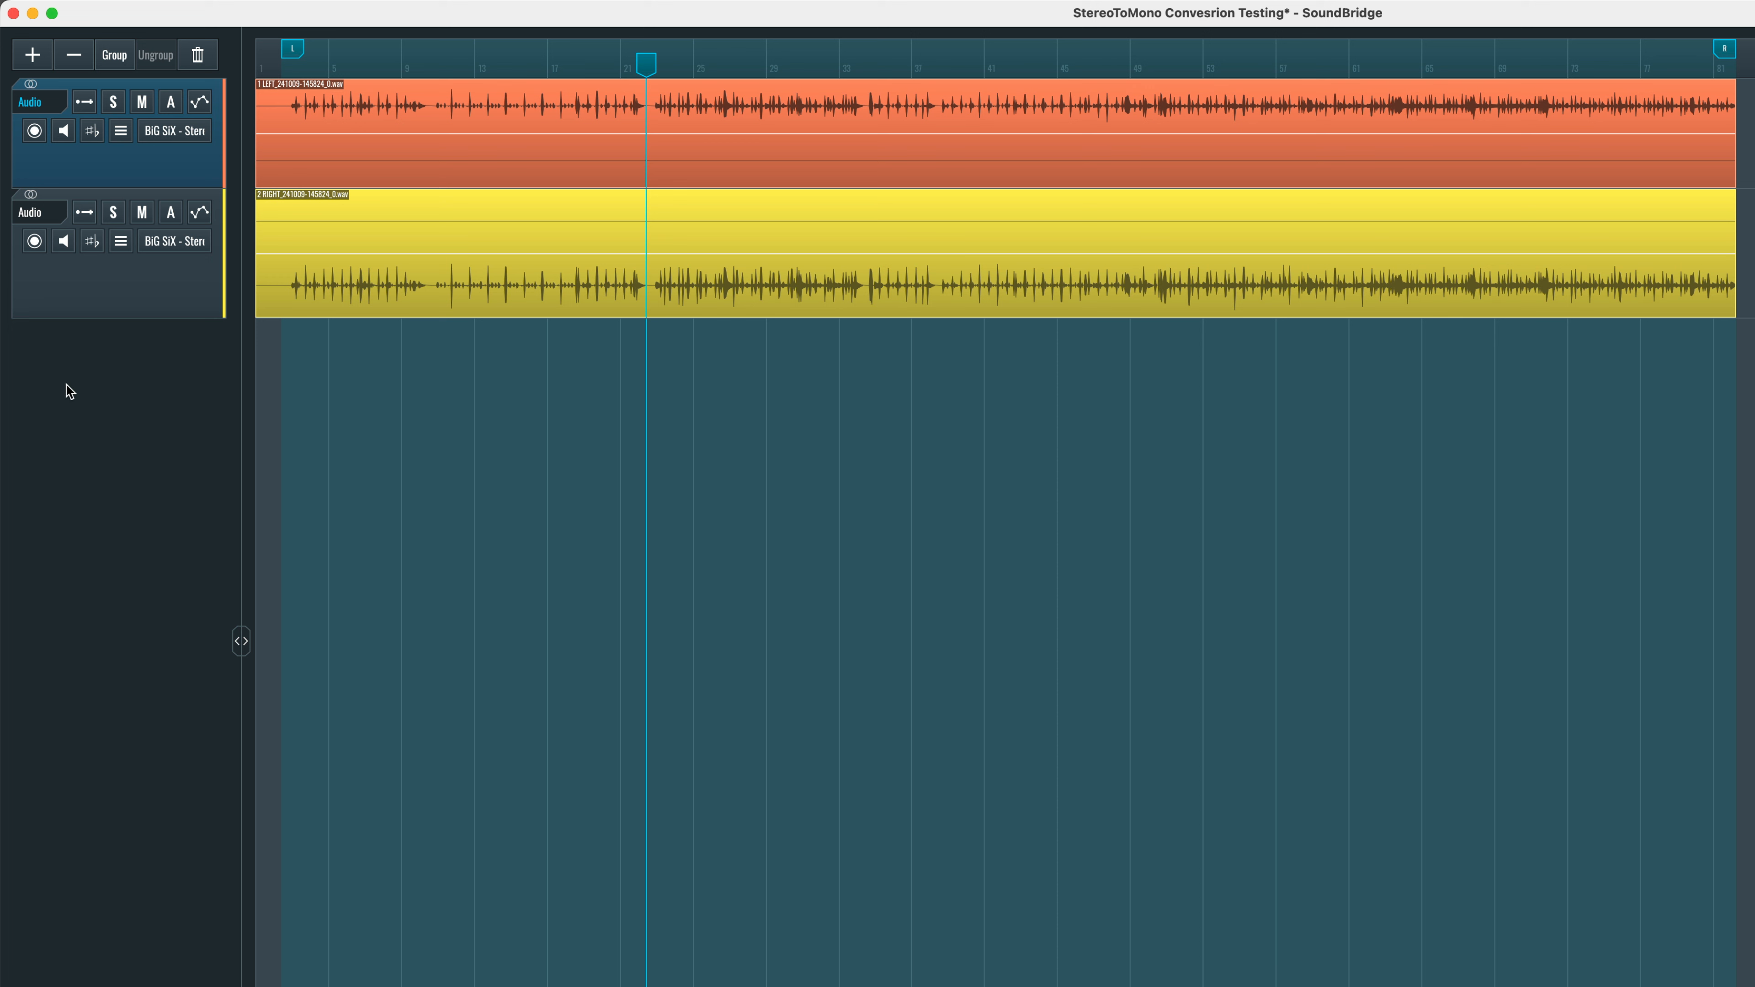
# - Create two mono audio tracks named MONO
pyautogui.click(32, 56)
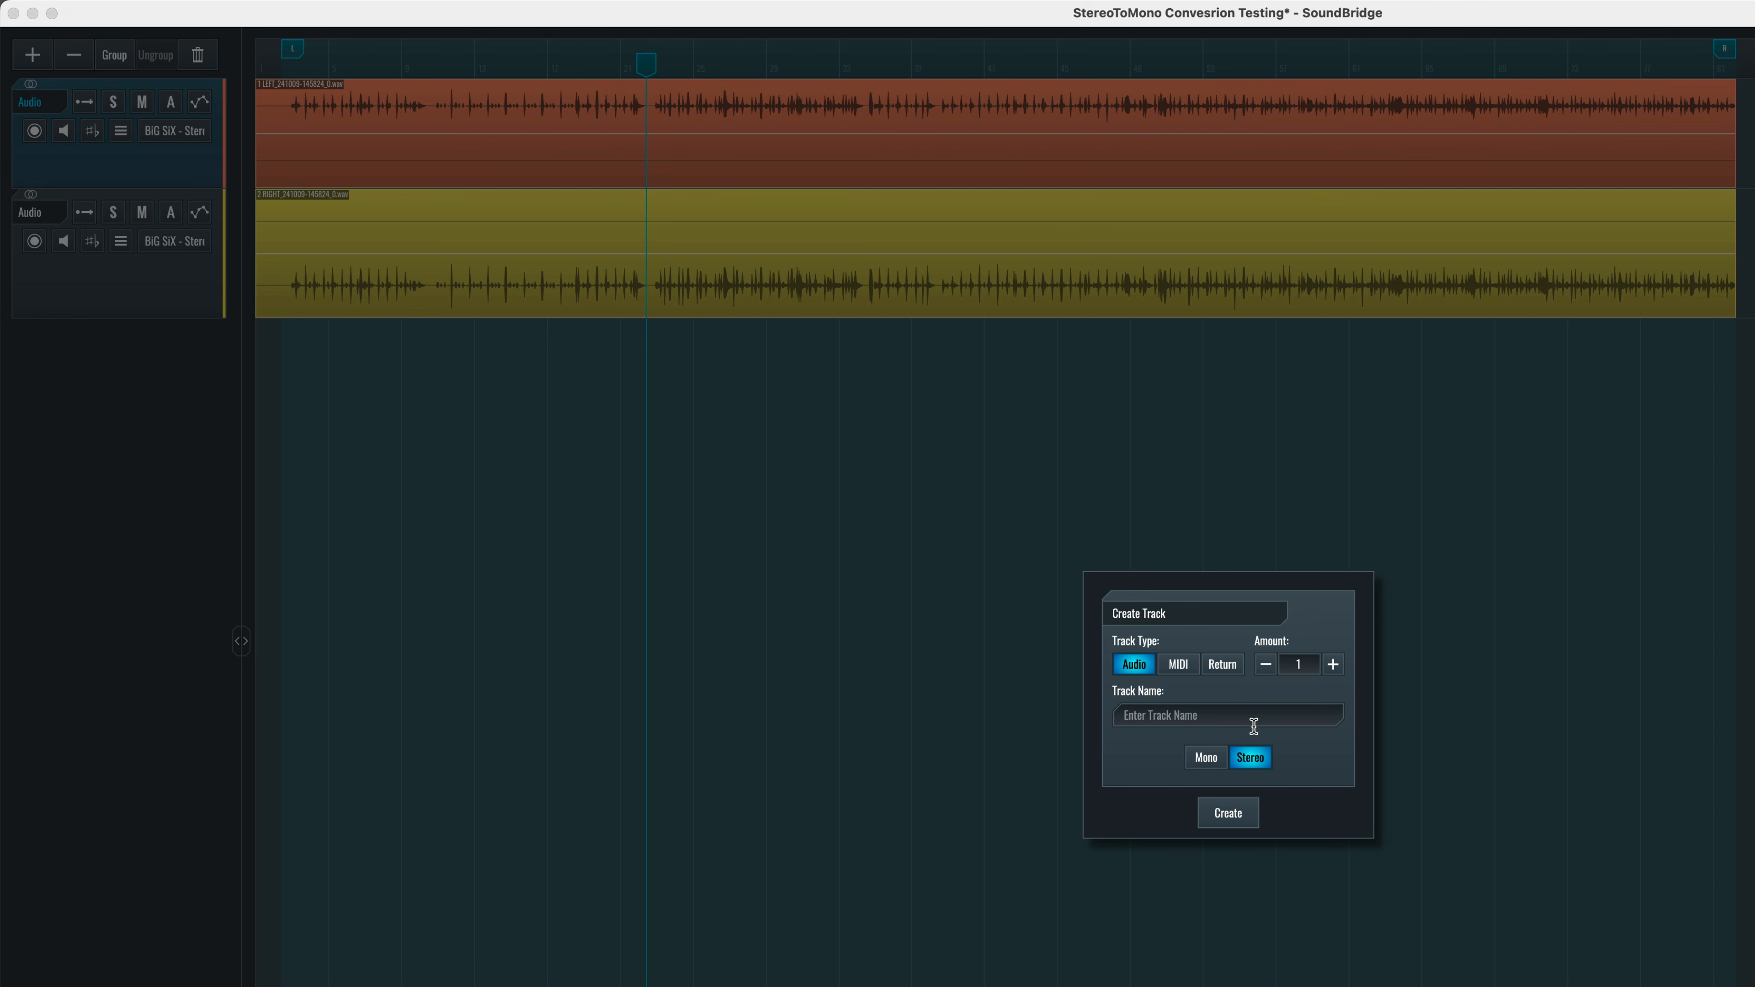
pyautogui.click(1333, 665)
pyautogui.click(1206, 758)
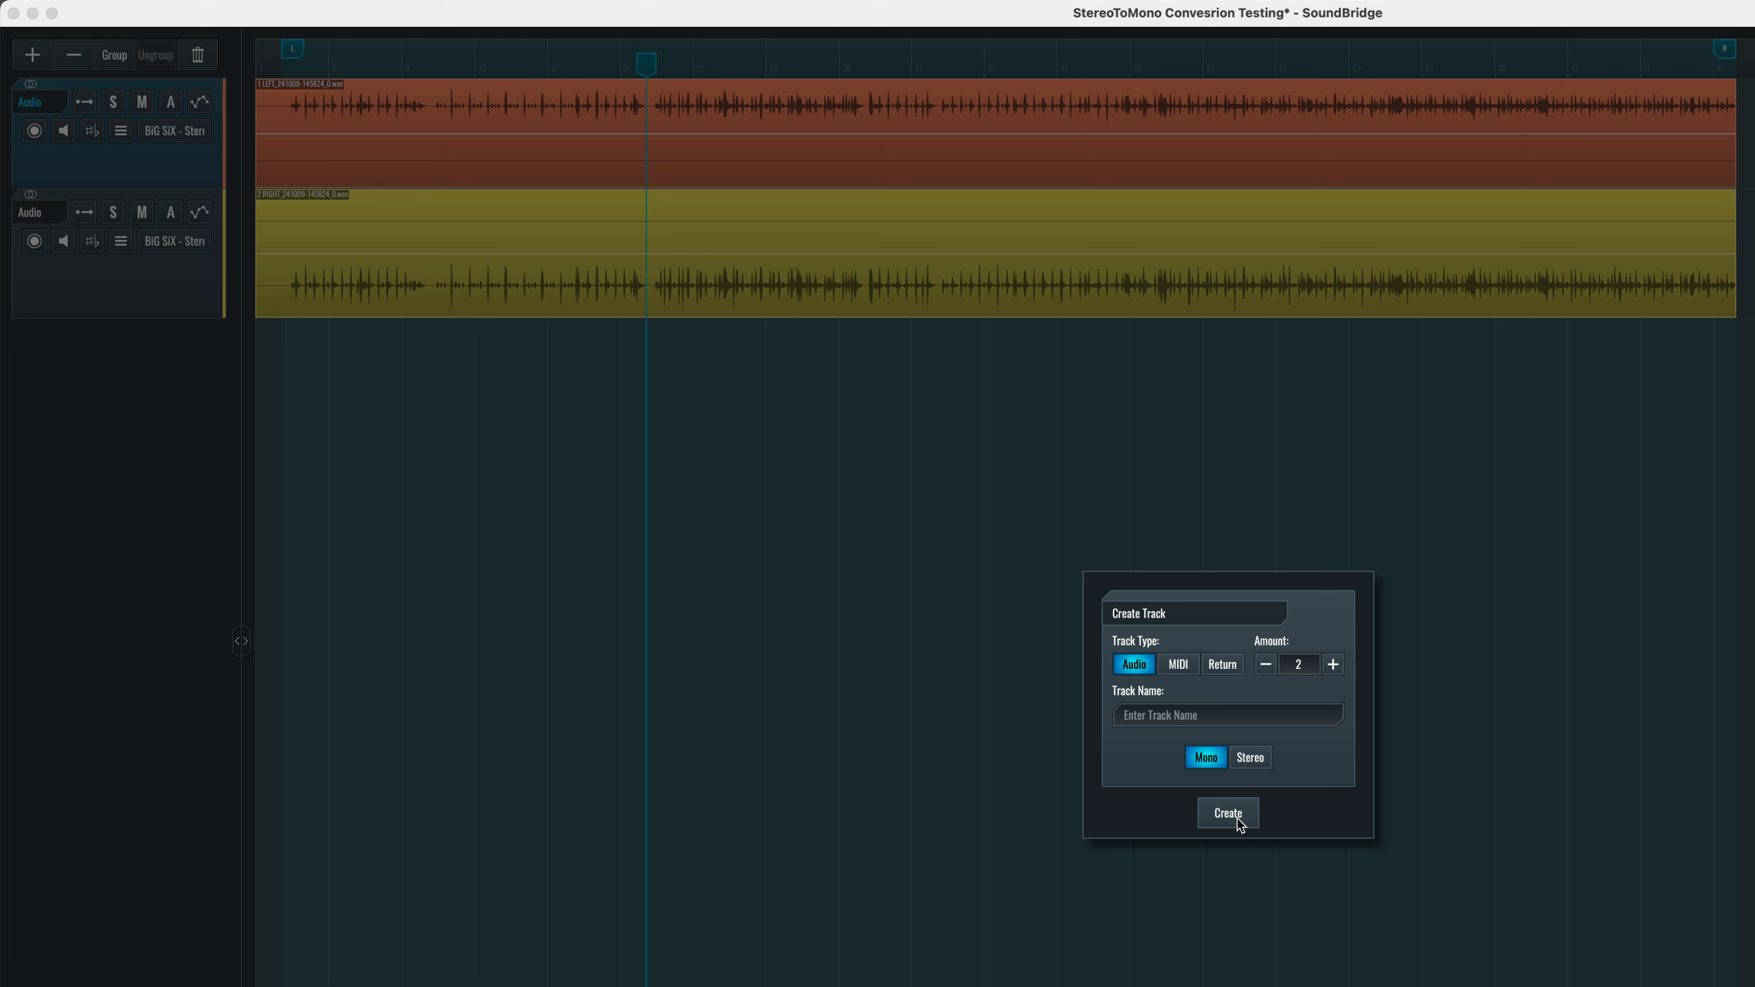
pyautogui.write('MONO')
pyautogui.press('Return')
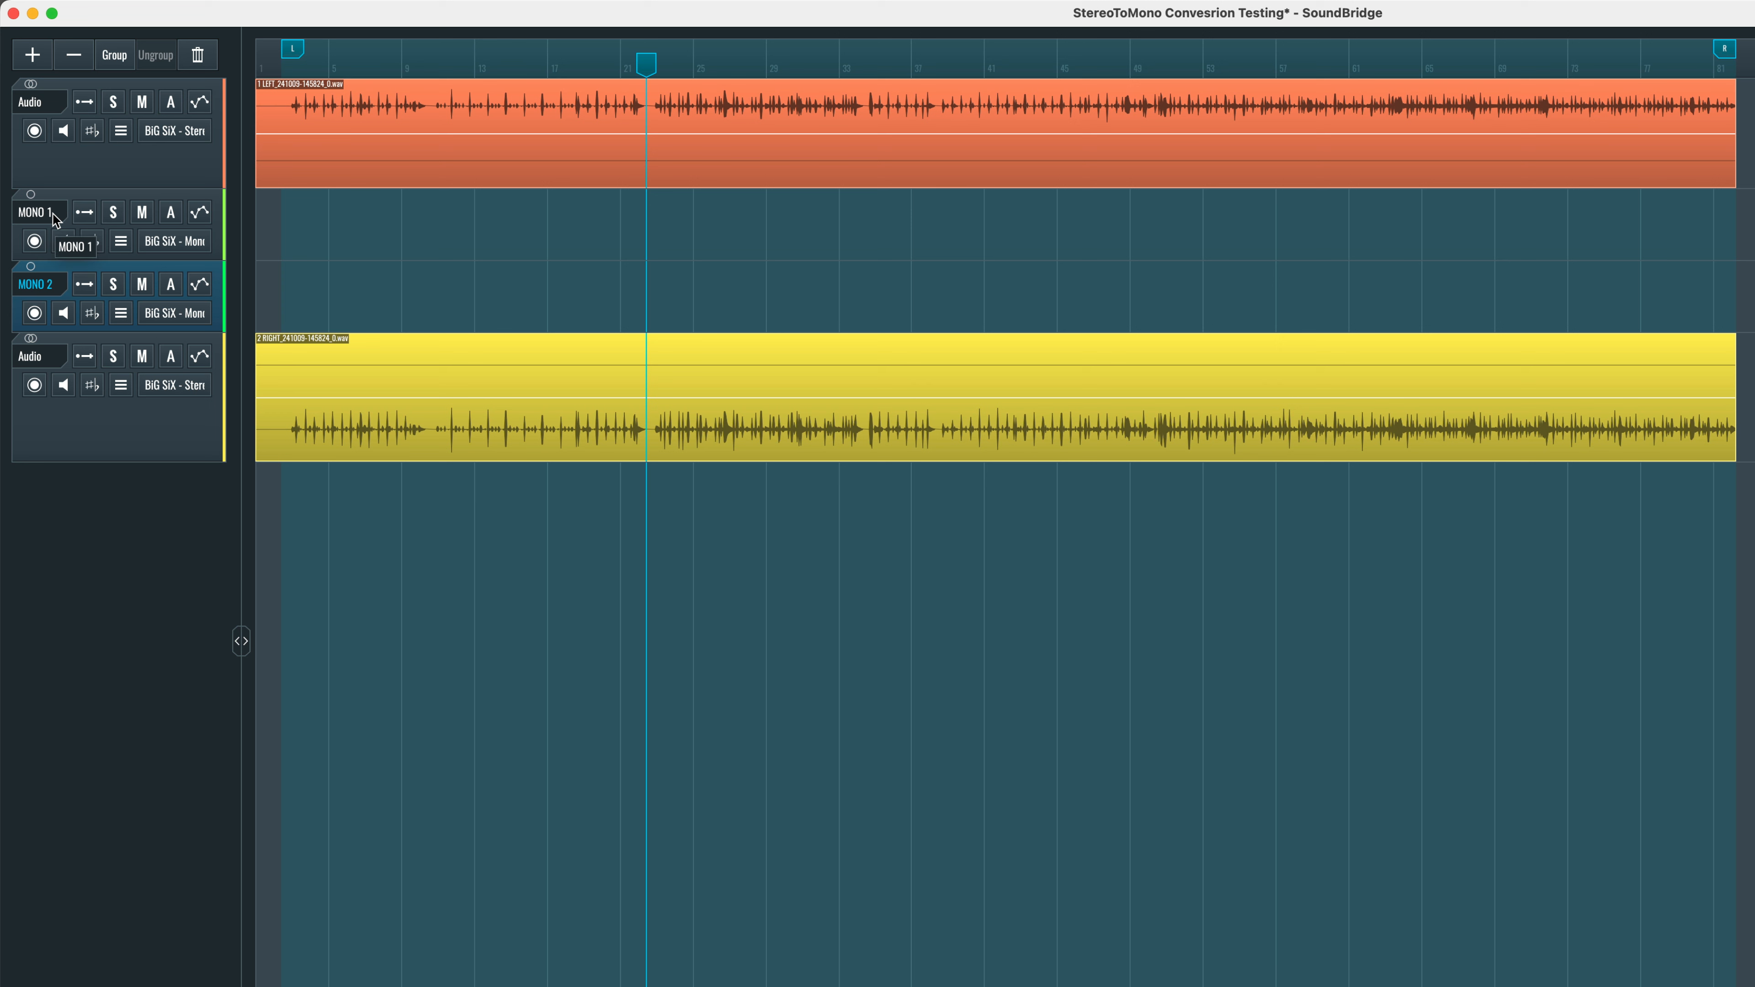
# - Move the bounced LEFT block to MONO 1 and the RIGHT block to MONO 2, converting both to mono
pyautogui.click(315, 151)
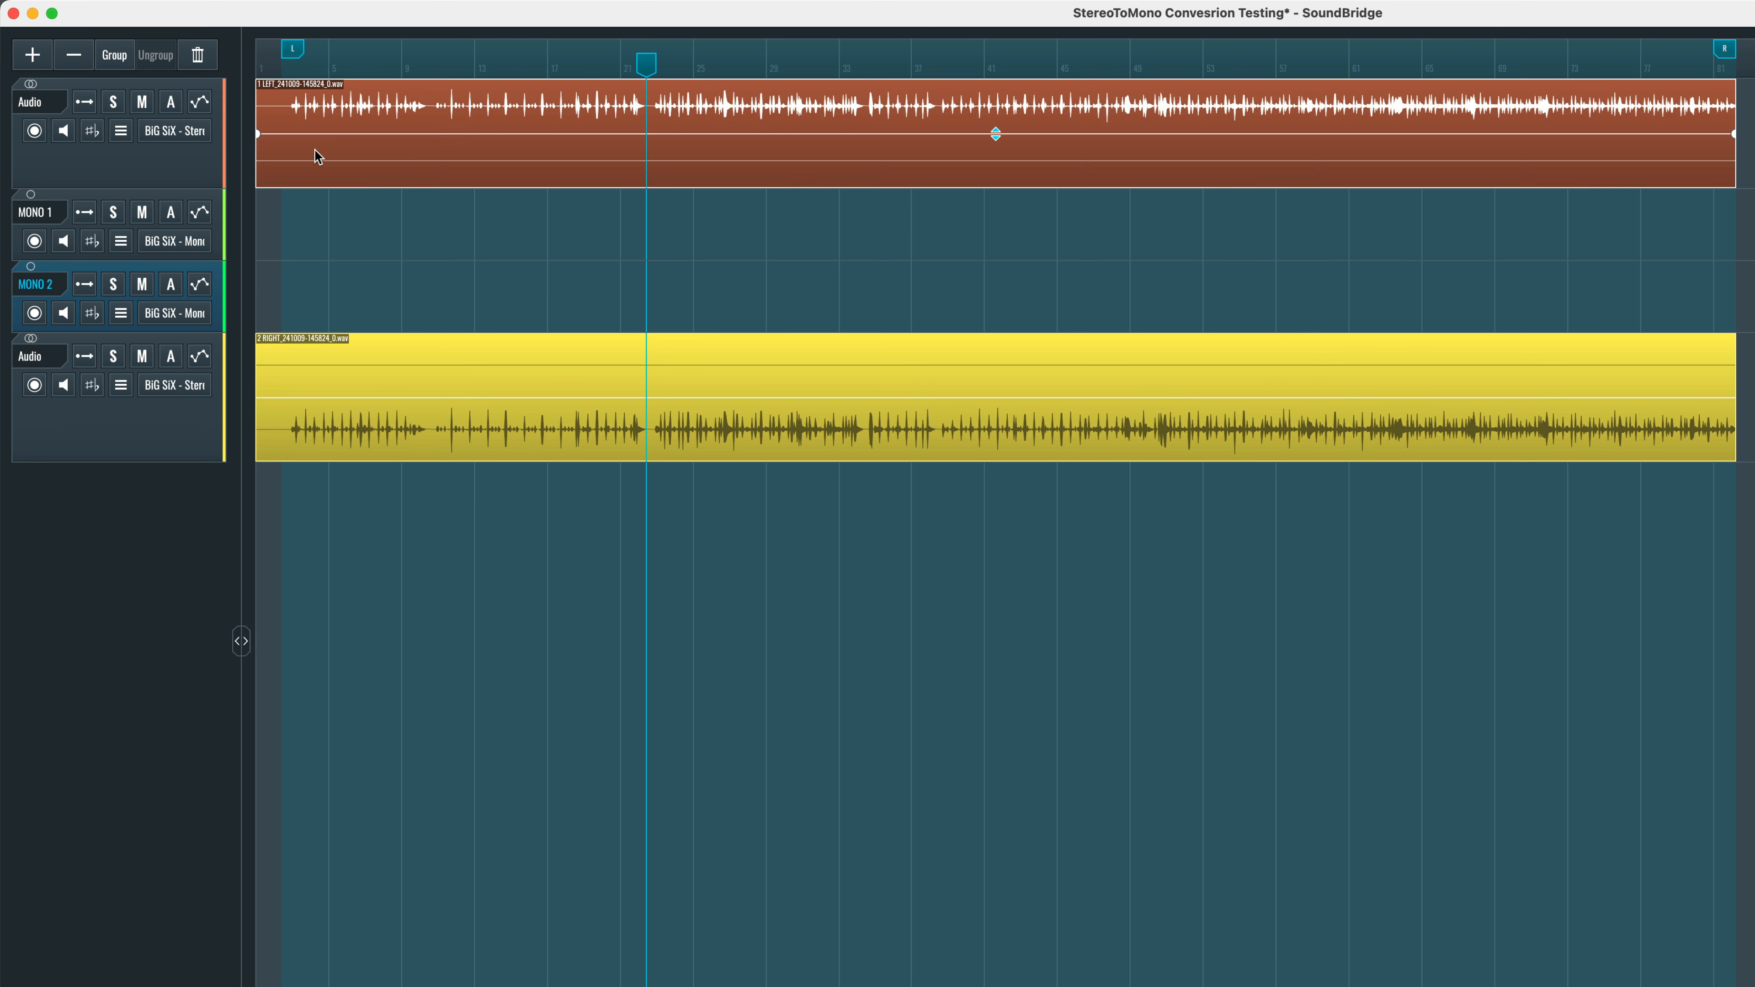
pyautogui.moveTo(314, 149); pyautogui.dragTo(312, 202)
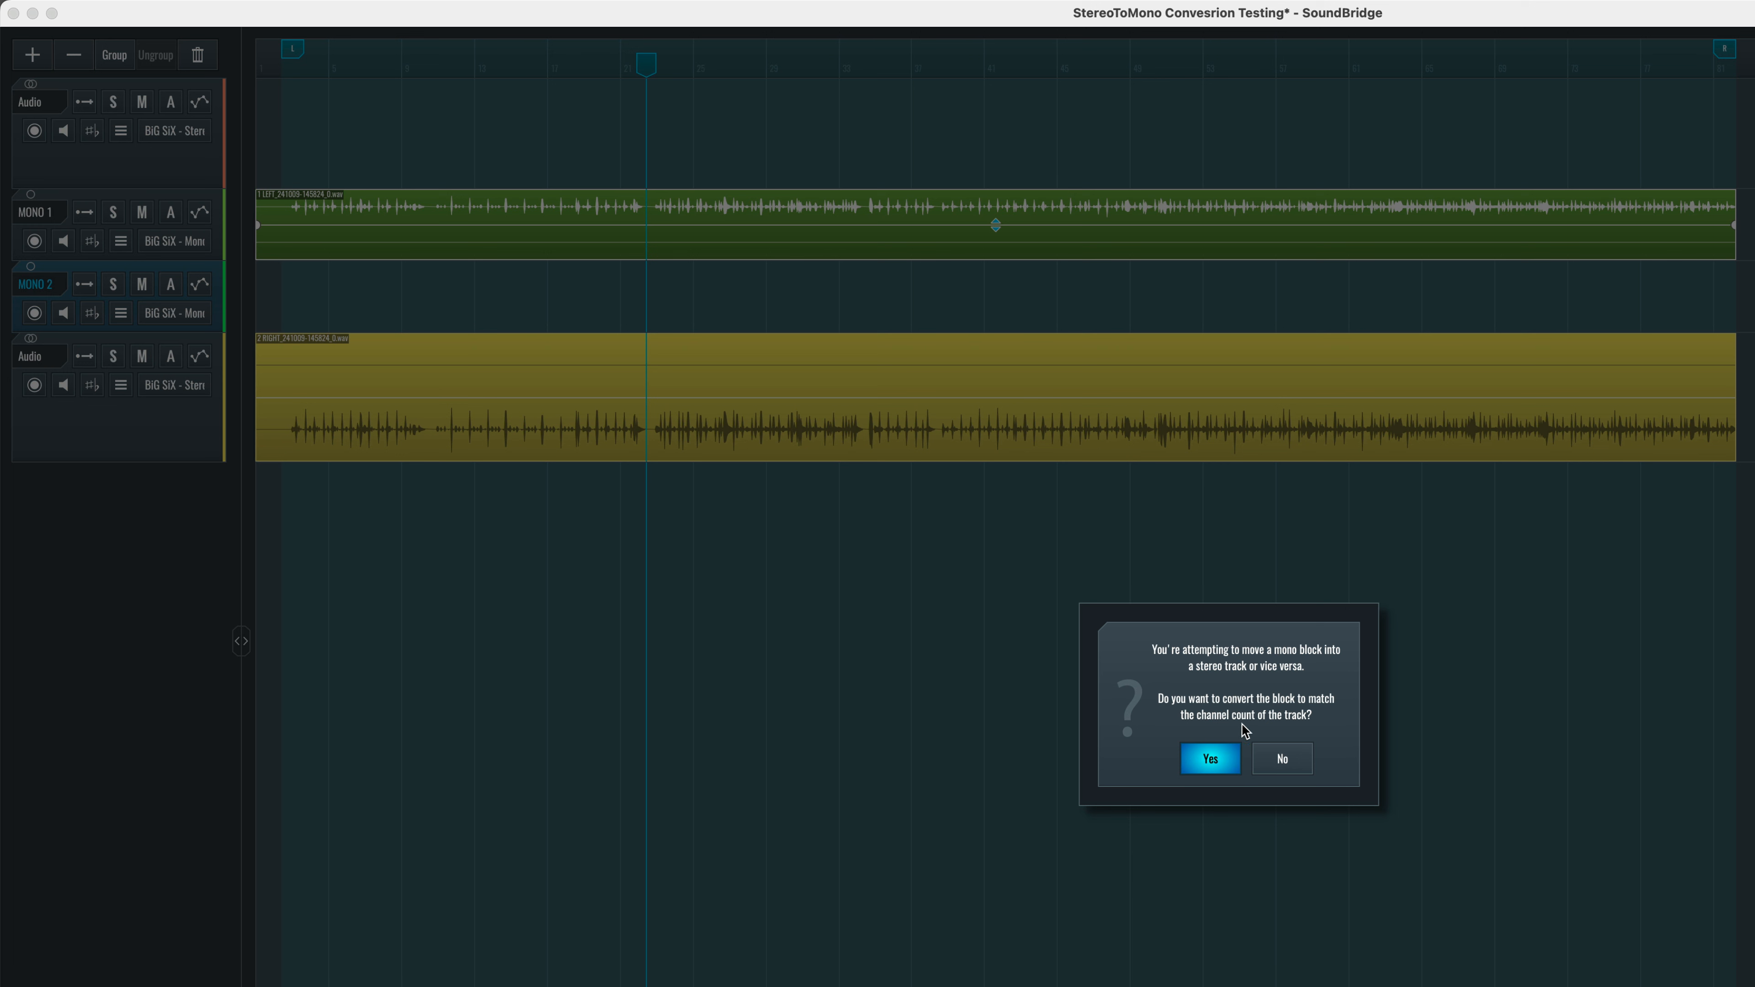
pyautogui.click(1211, 759)
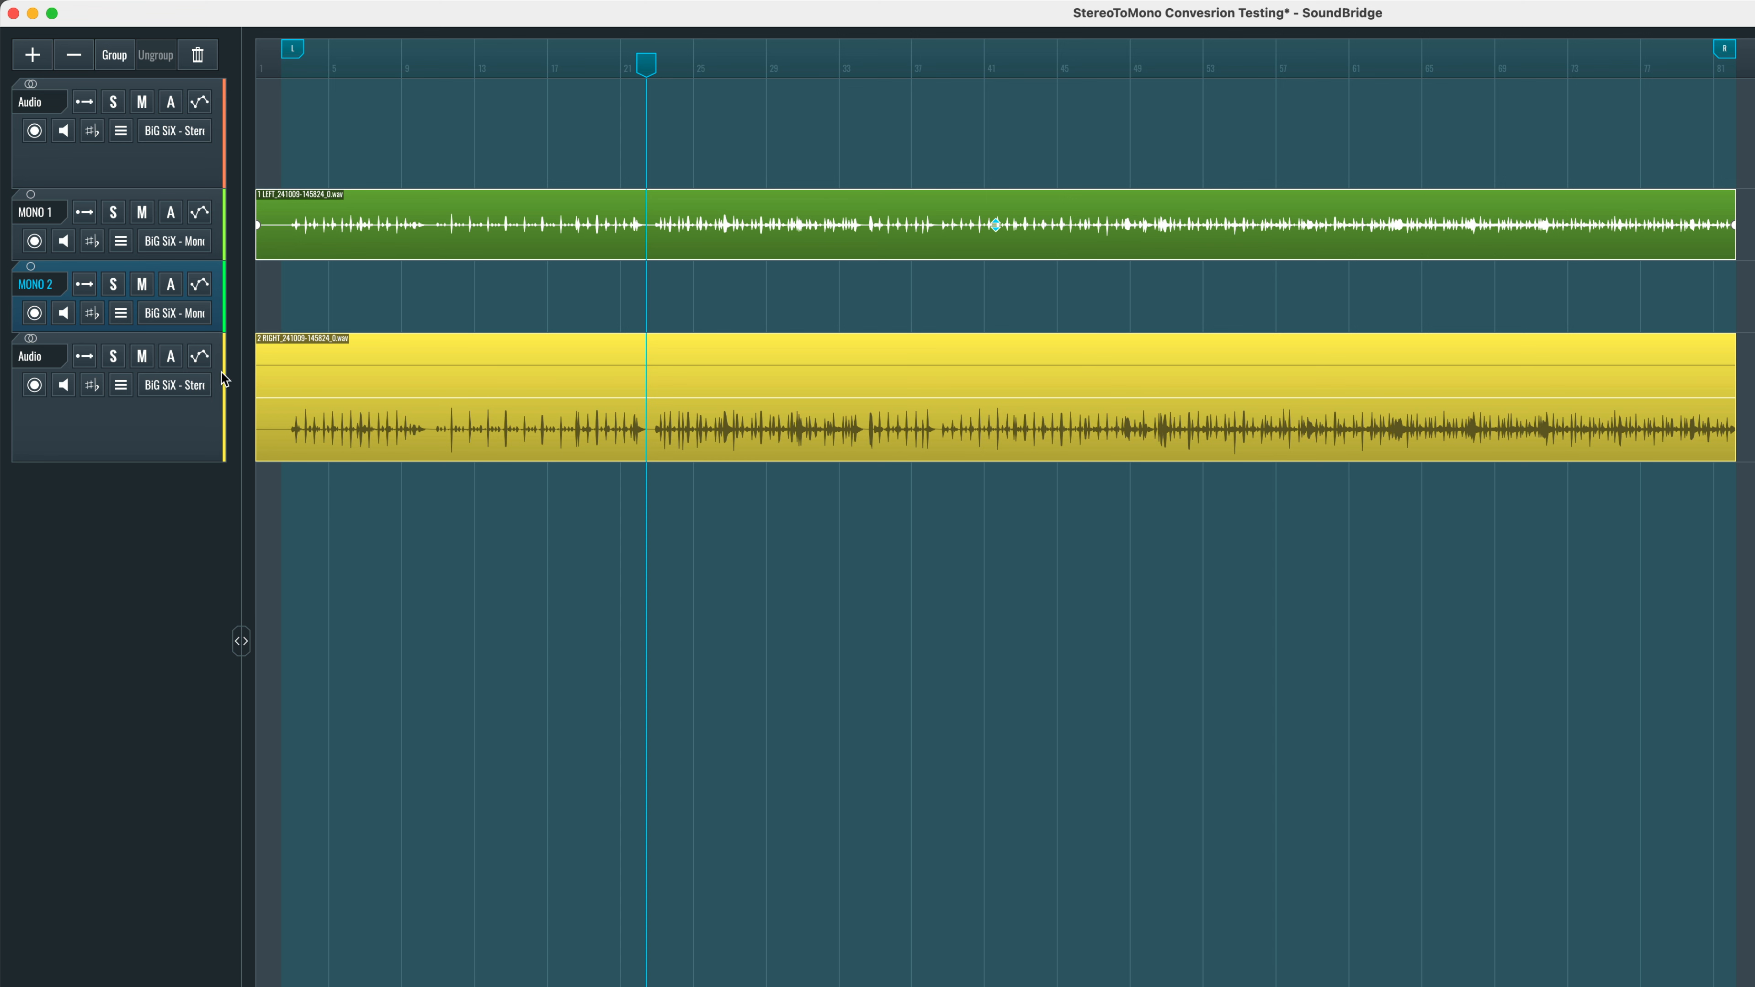
pyautogui.moveTo(330, 436); pyautogui.dragTo(330, 321)
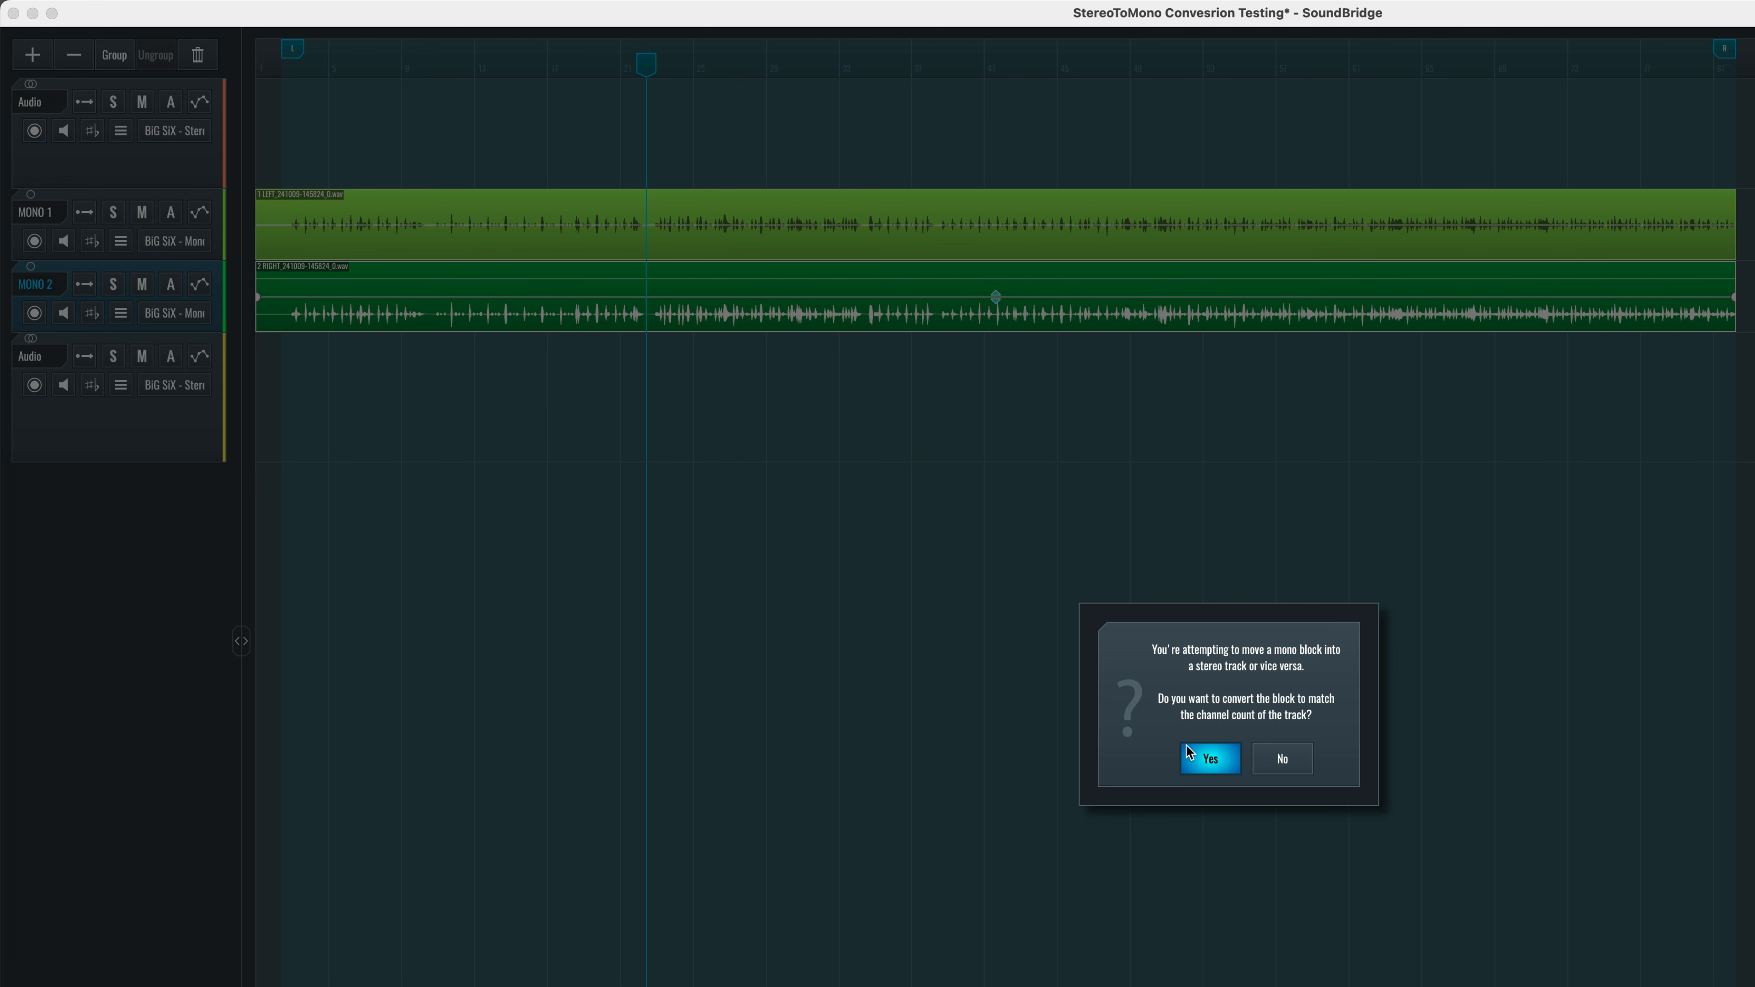
pyautogui.click(1202, 761)
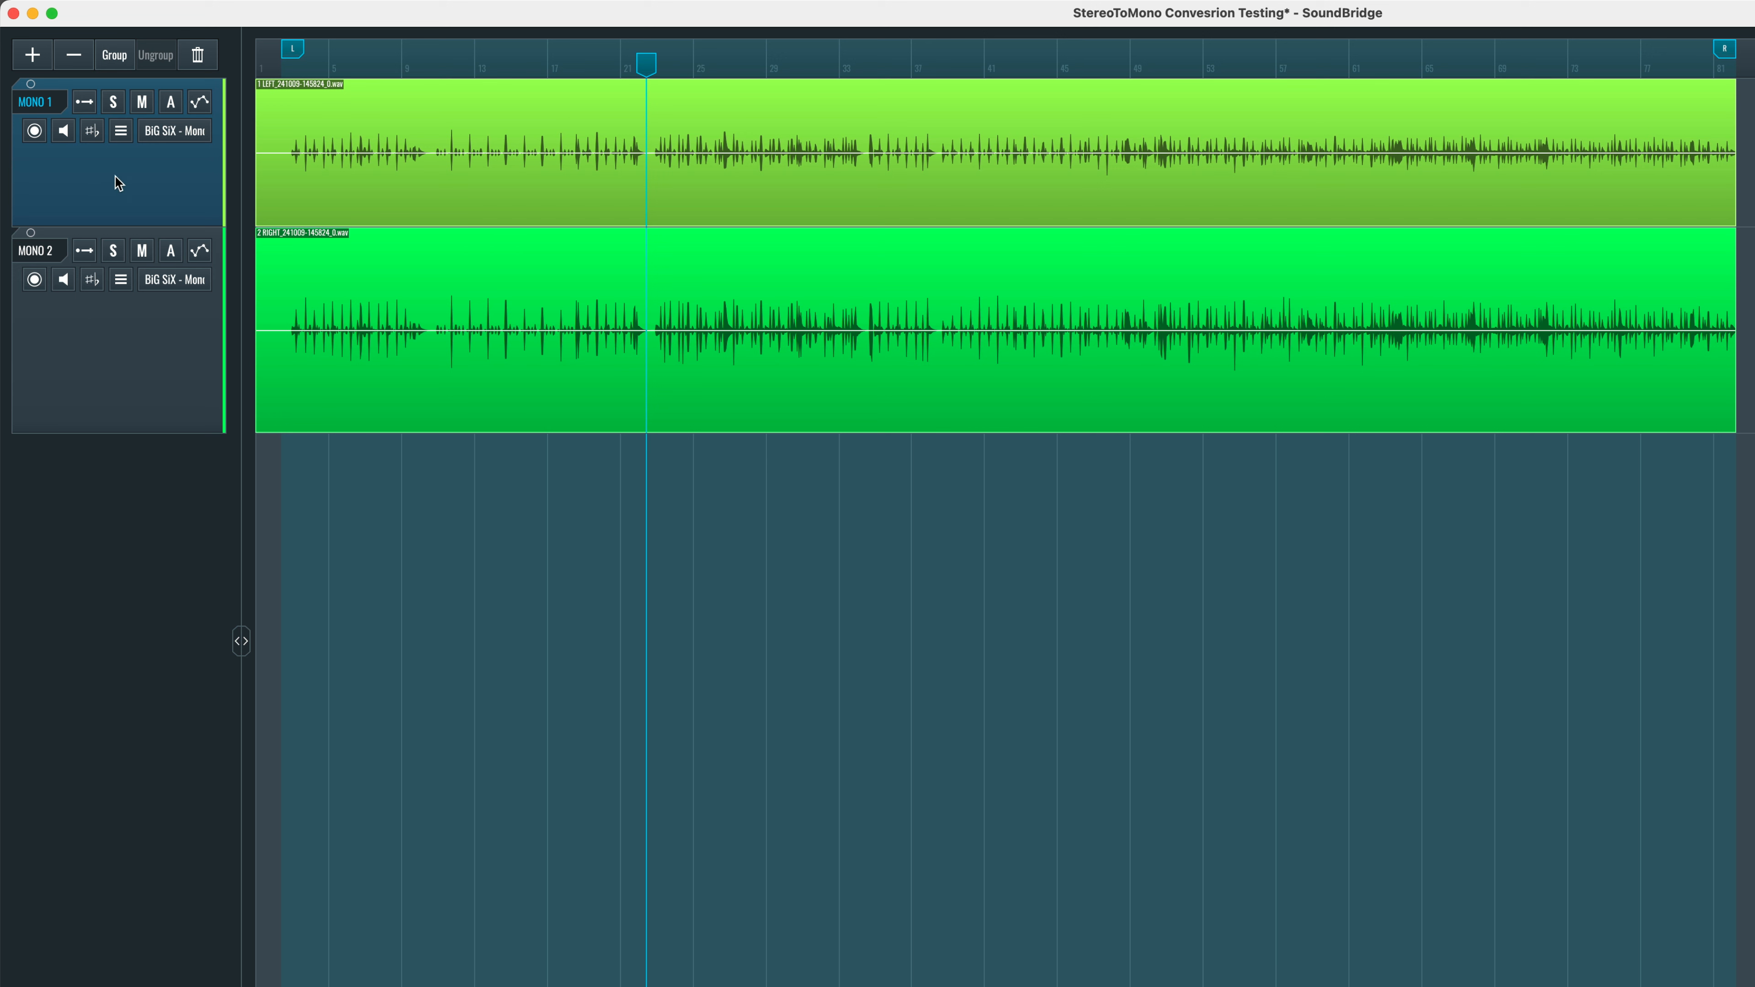
# - Play back the two mono tracks and, in the mixer, pan MONO 1 left and MONO 2 right
pyautogui.press('space')
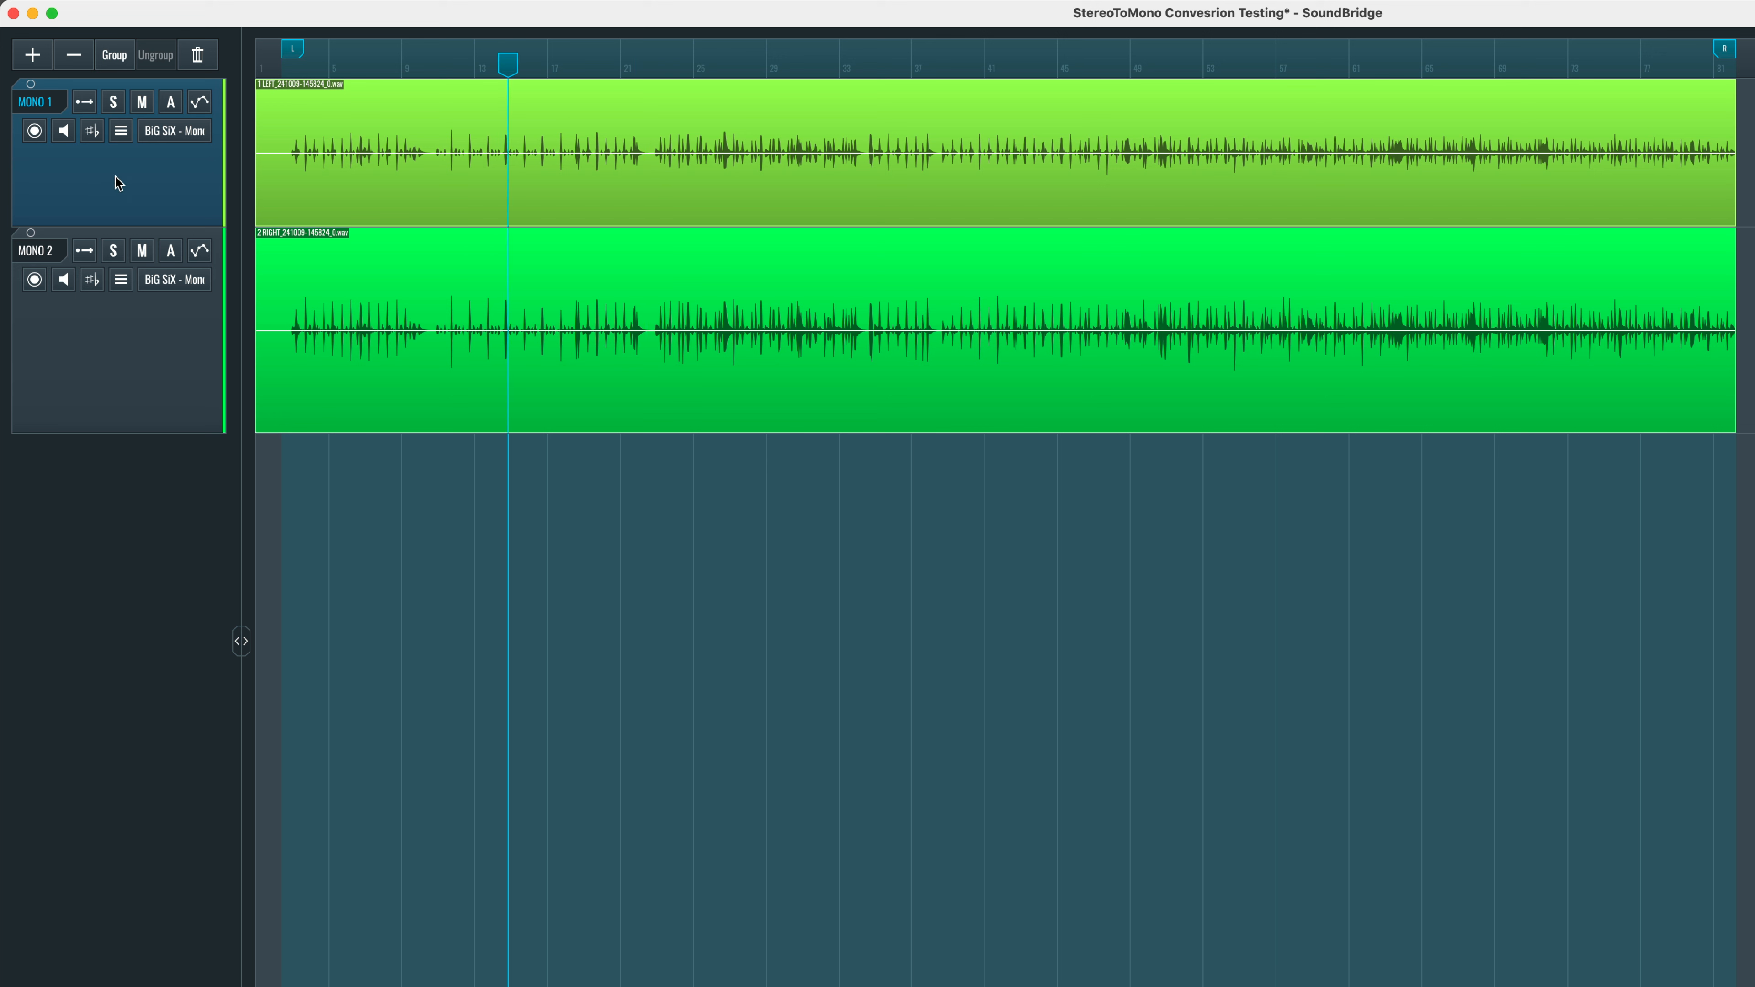
pyautogui.press('Tab')
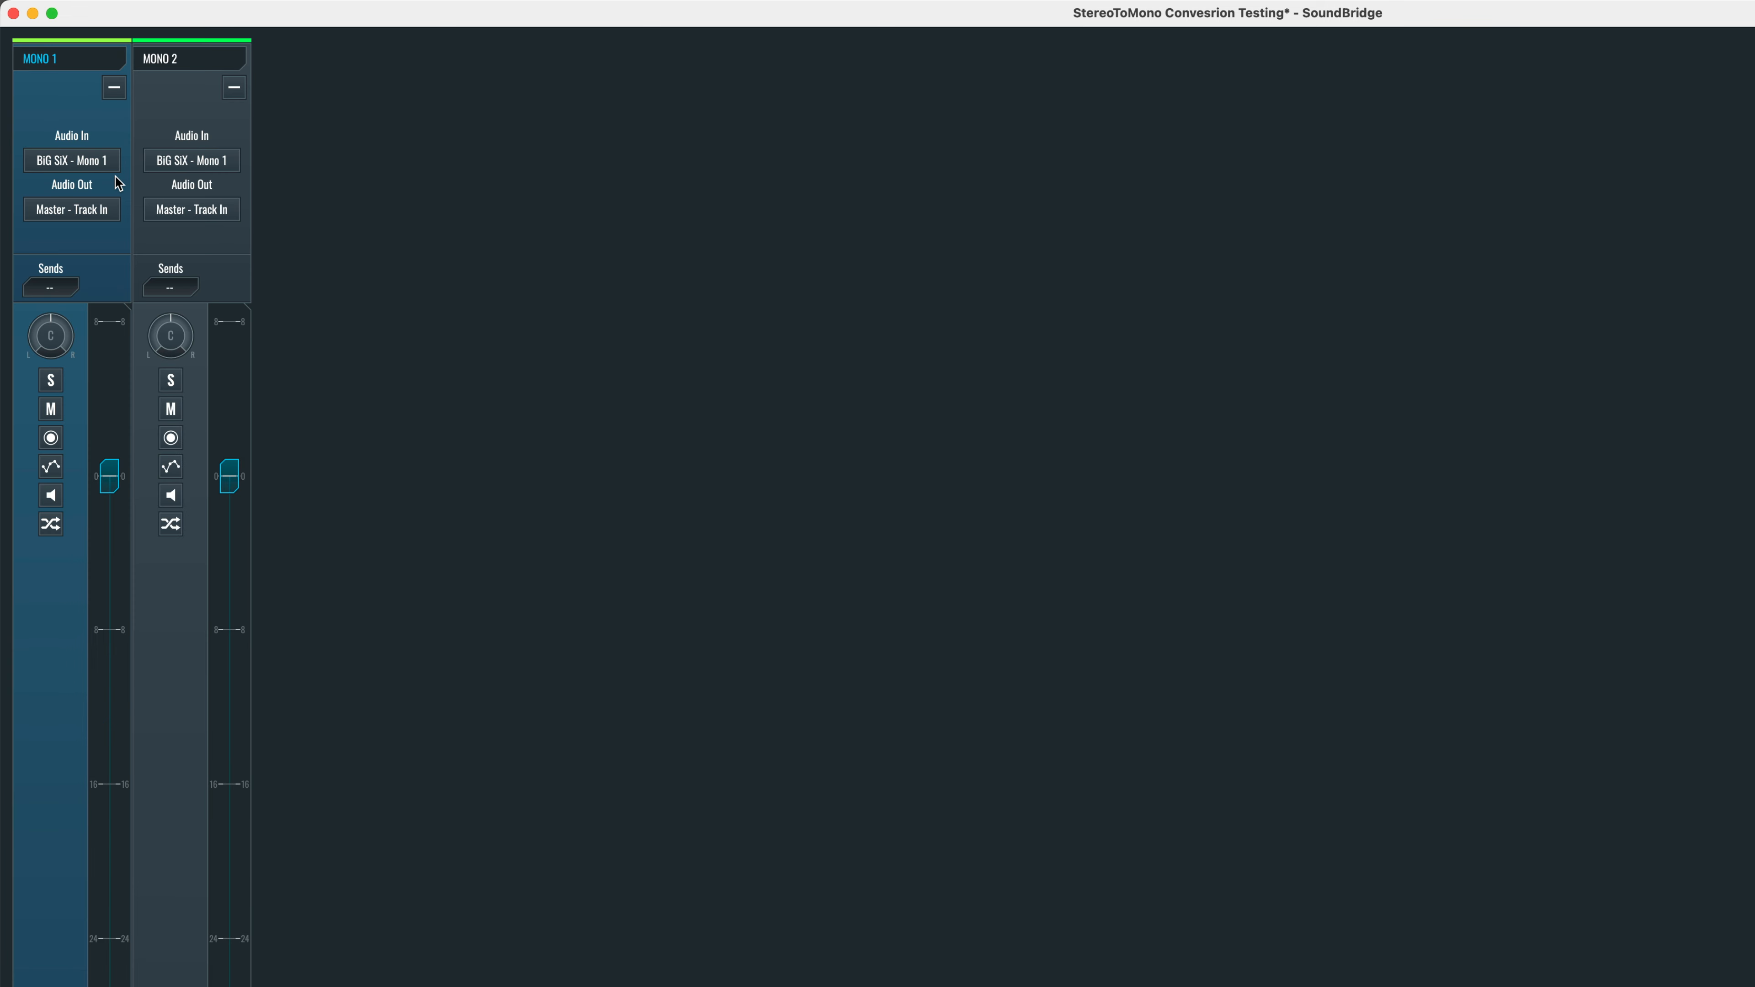
pyautogui.moveTo(48, 321); pyautogui.dragTo(47, 439)
pyautogui.moveTo(166, 341); pyautogui.dragTo(144, 191)
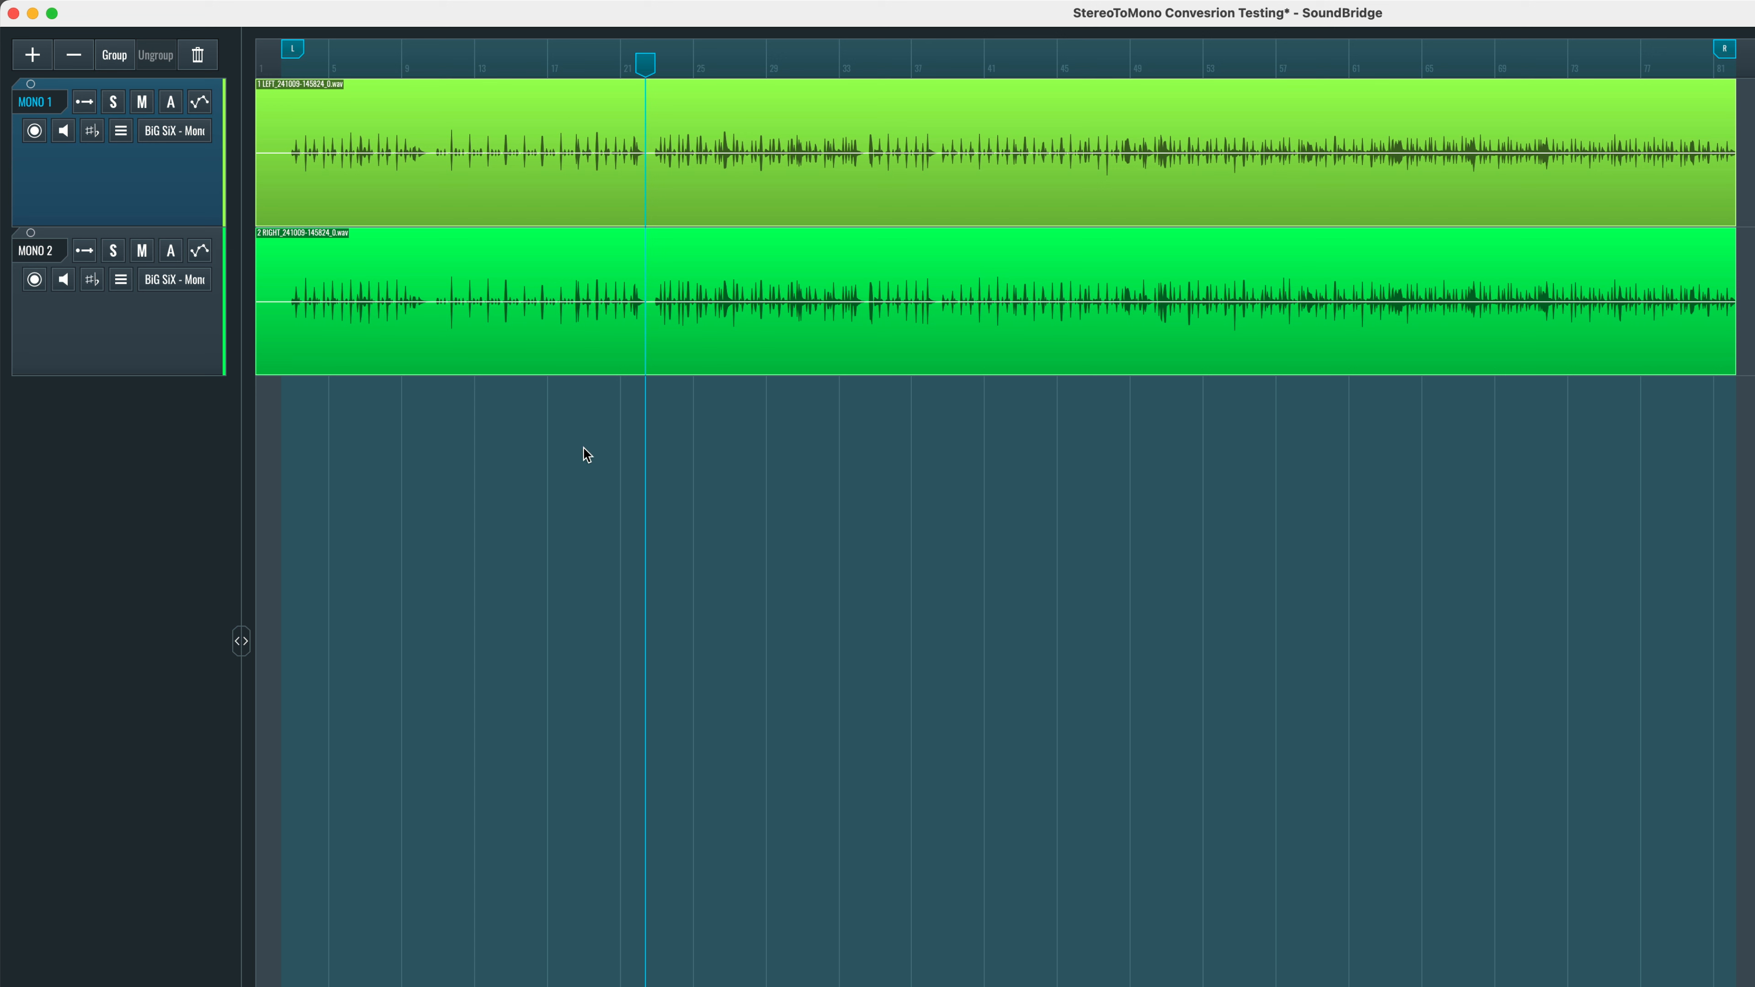
# - Delete MONO 1 and MONO 2, and import the StereoTest audio as a new, taller stereo track
pyautogui.keyDown('shift'); pyautogui.click(156, 354); pyautogui.keyUp('shift')
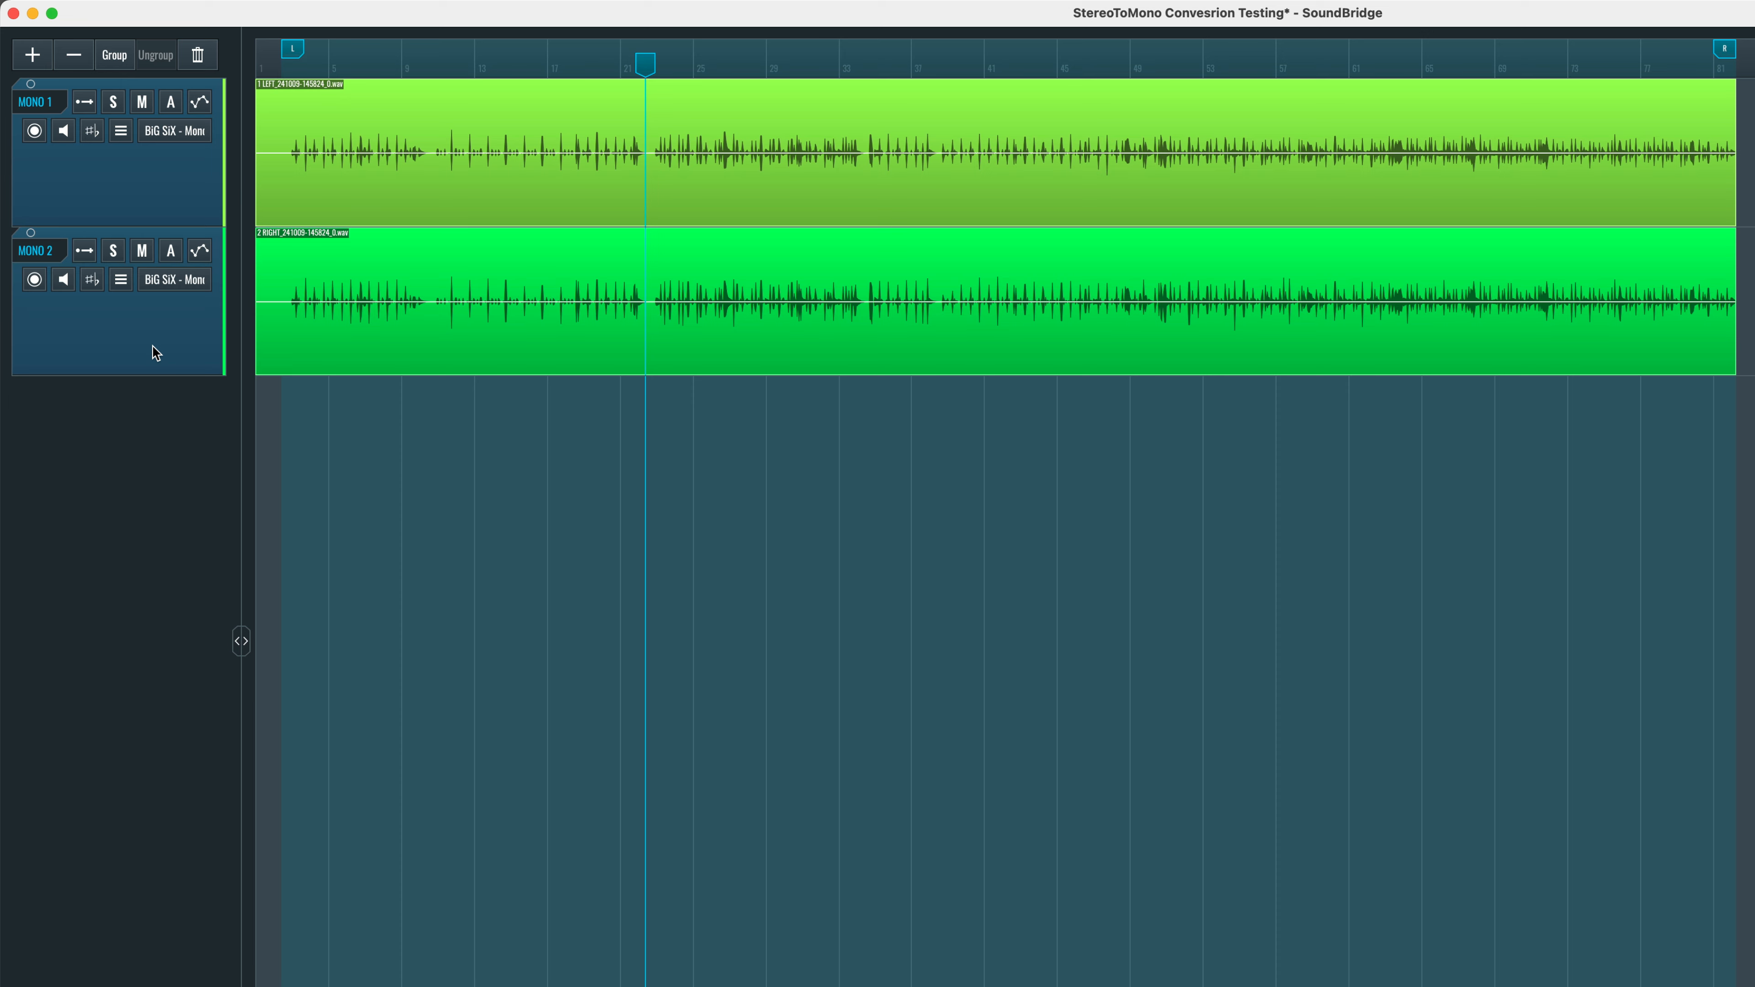
pyautogui.press('Delete')
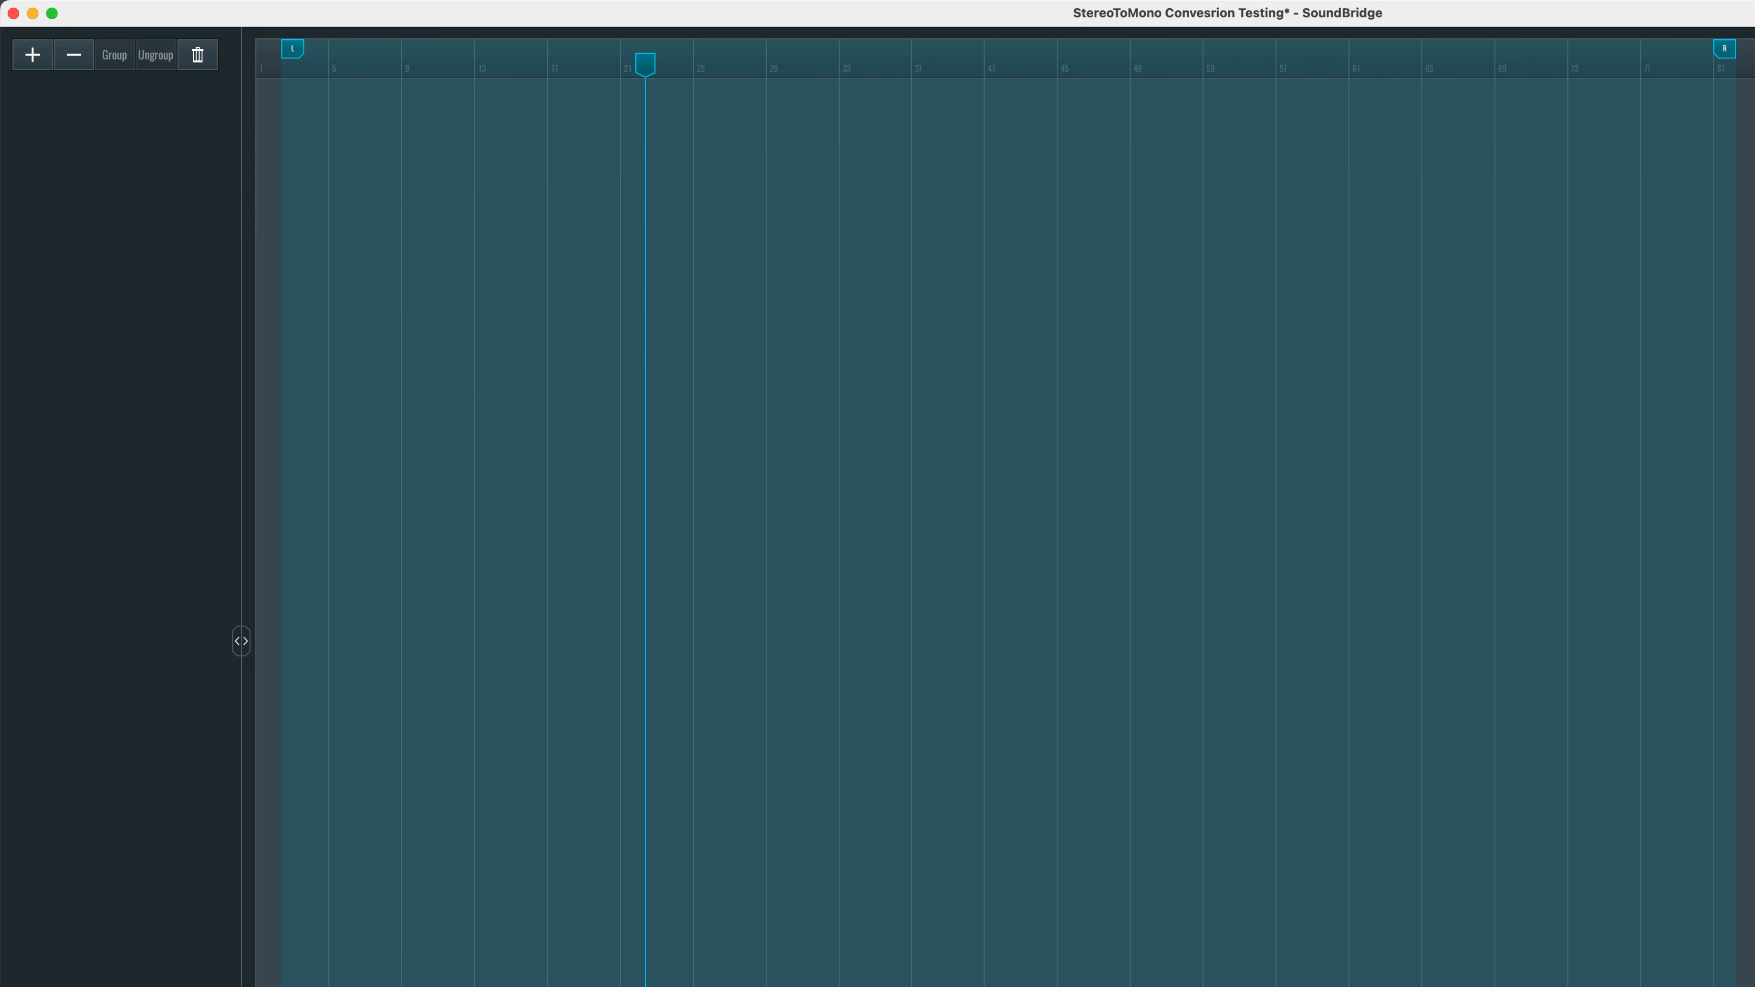
pyautogui.moveTo(751, 975); pyautogui.dragTo(340, 354)
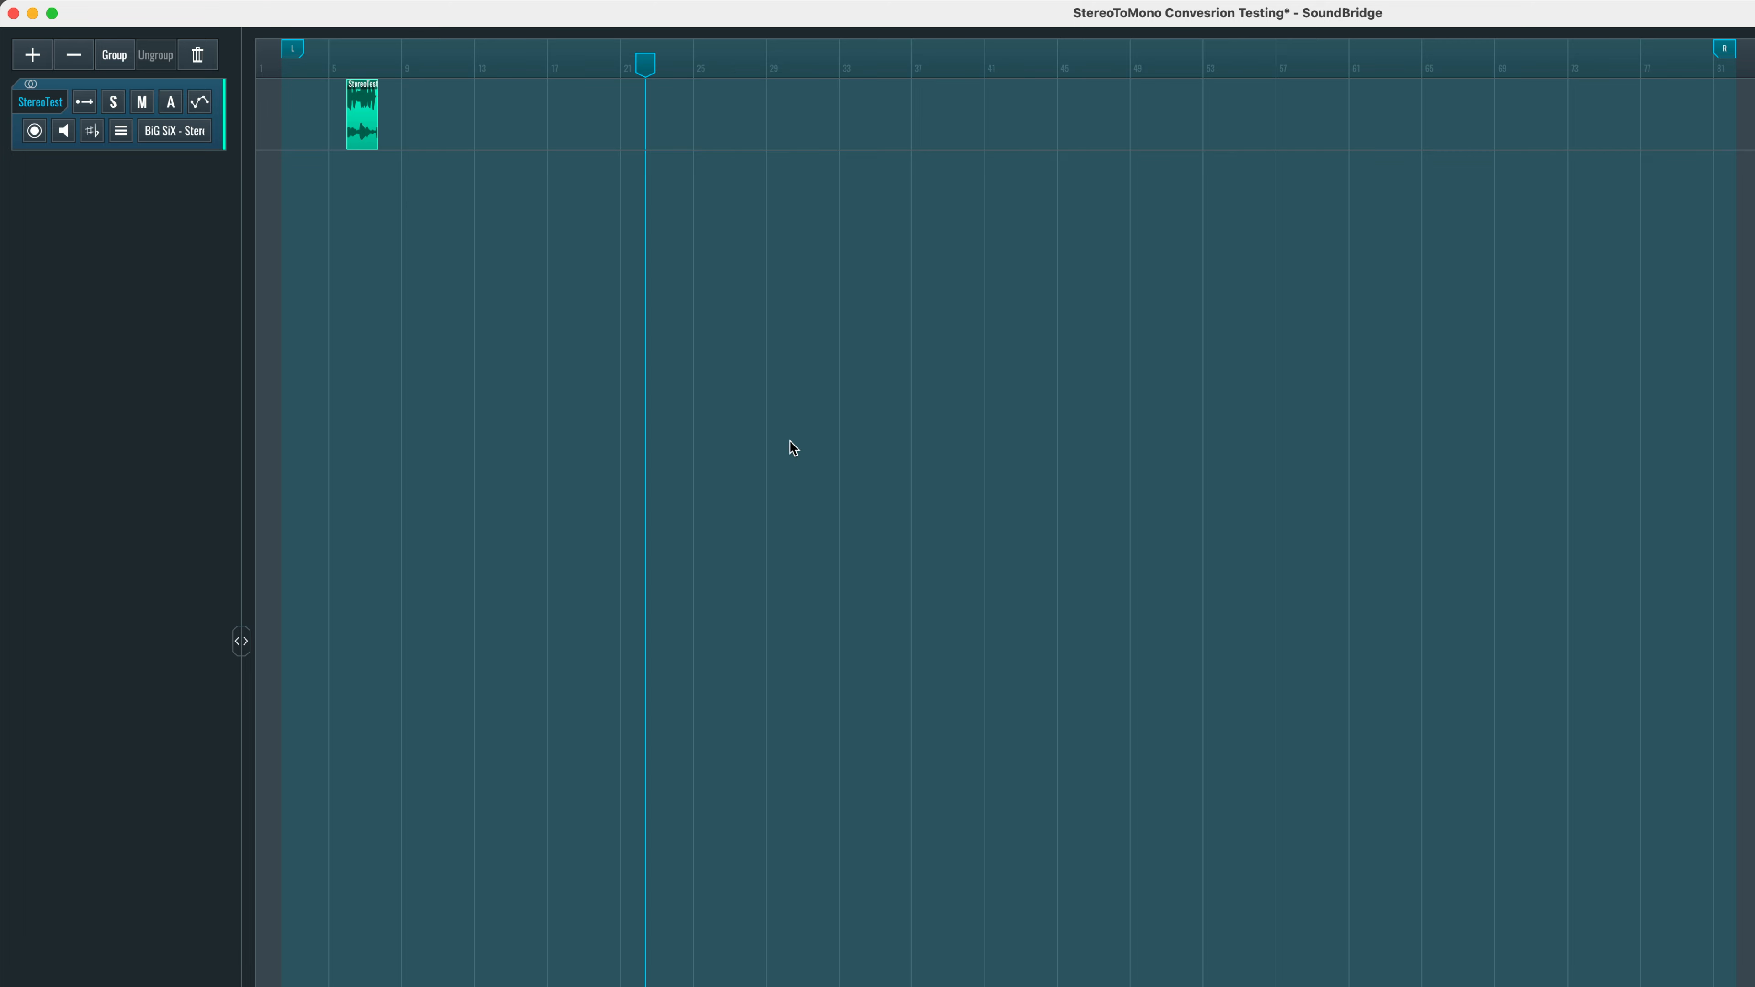
pyautogui.moveTo(207, 148); pyautogui.dragTo(240, 405)
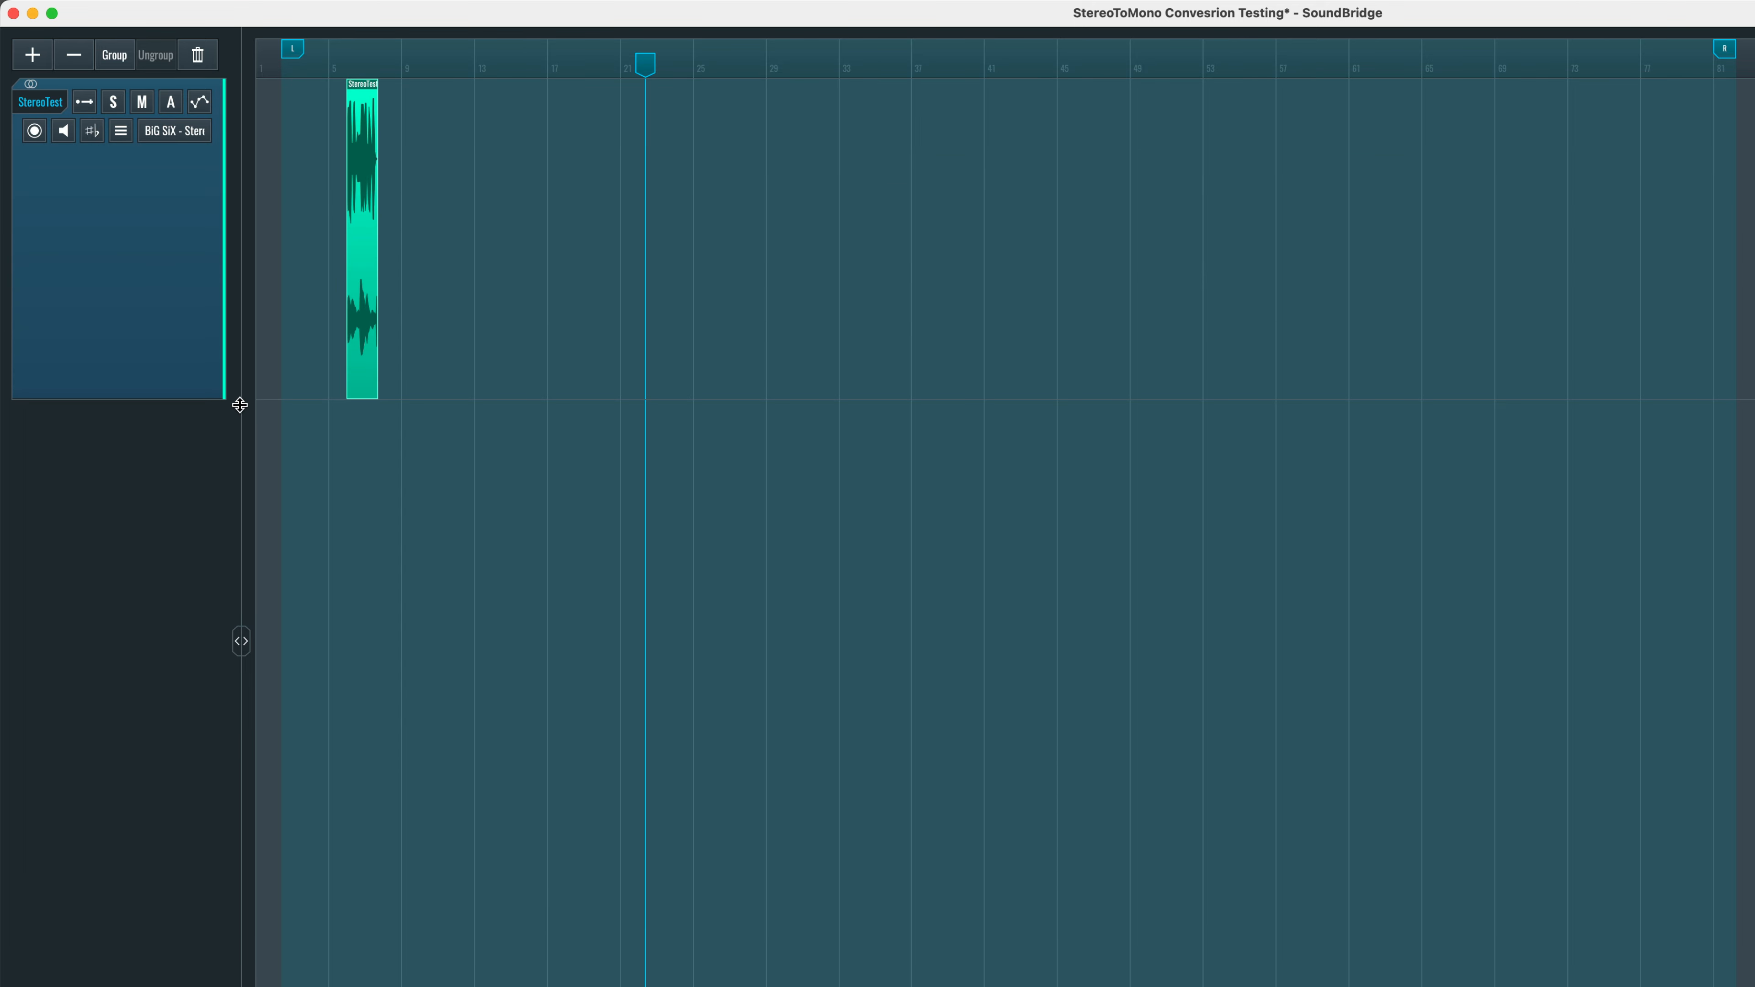
# - Move the StereoTest block to the start of the timeline and play it with the loop range set to its length
pyautogui.scroll(10, 317, 249)
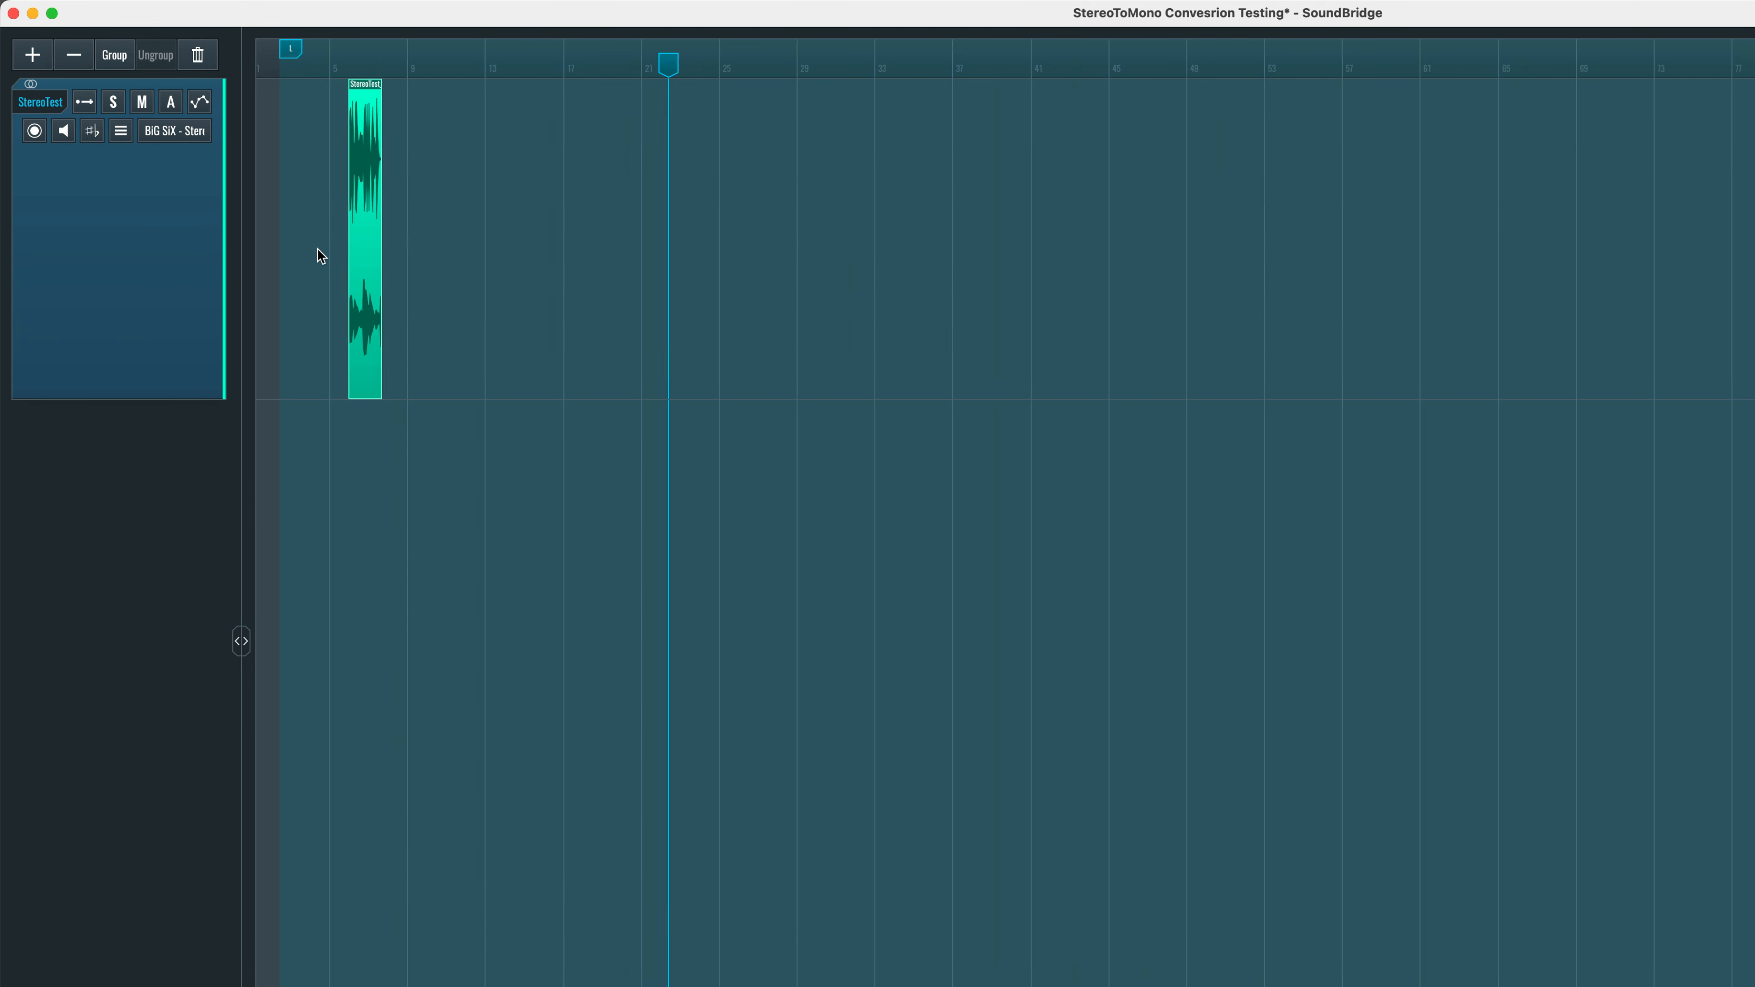
pyautogui.moveTo(684, 239); pyautogui.dragTo(303, 291)
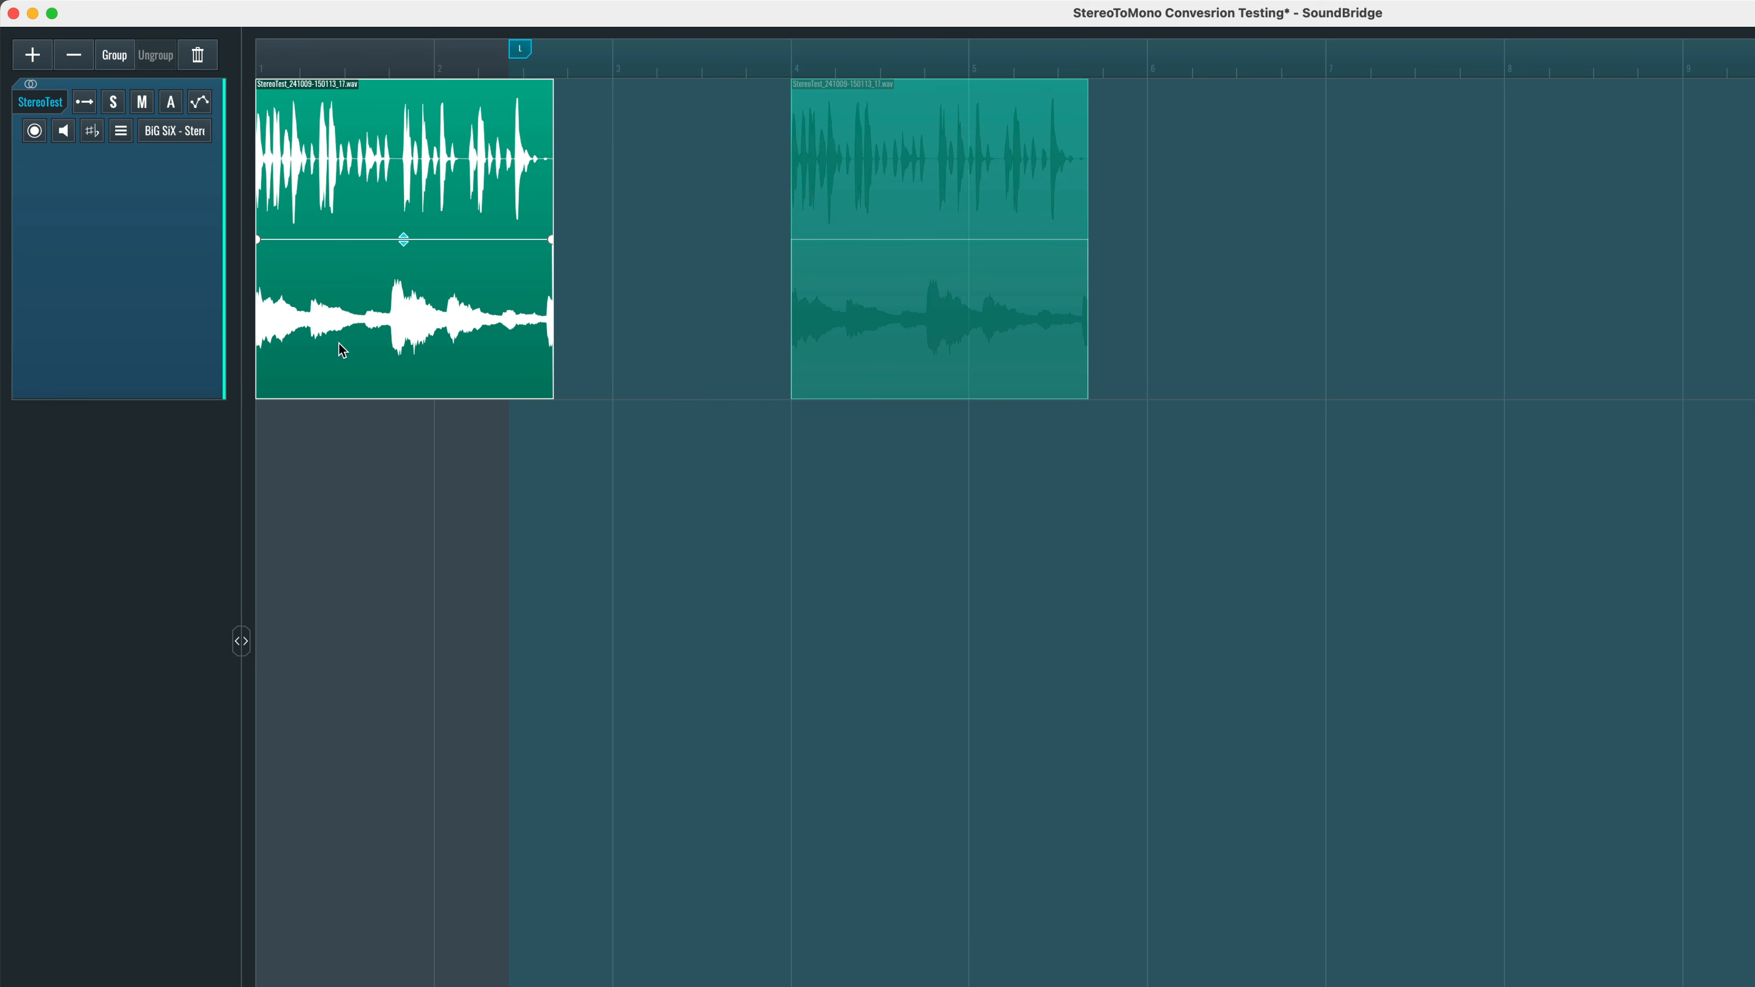
pyautogui.moveTo(339, 343); pyautogui.dragTo(339, 343)
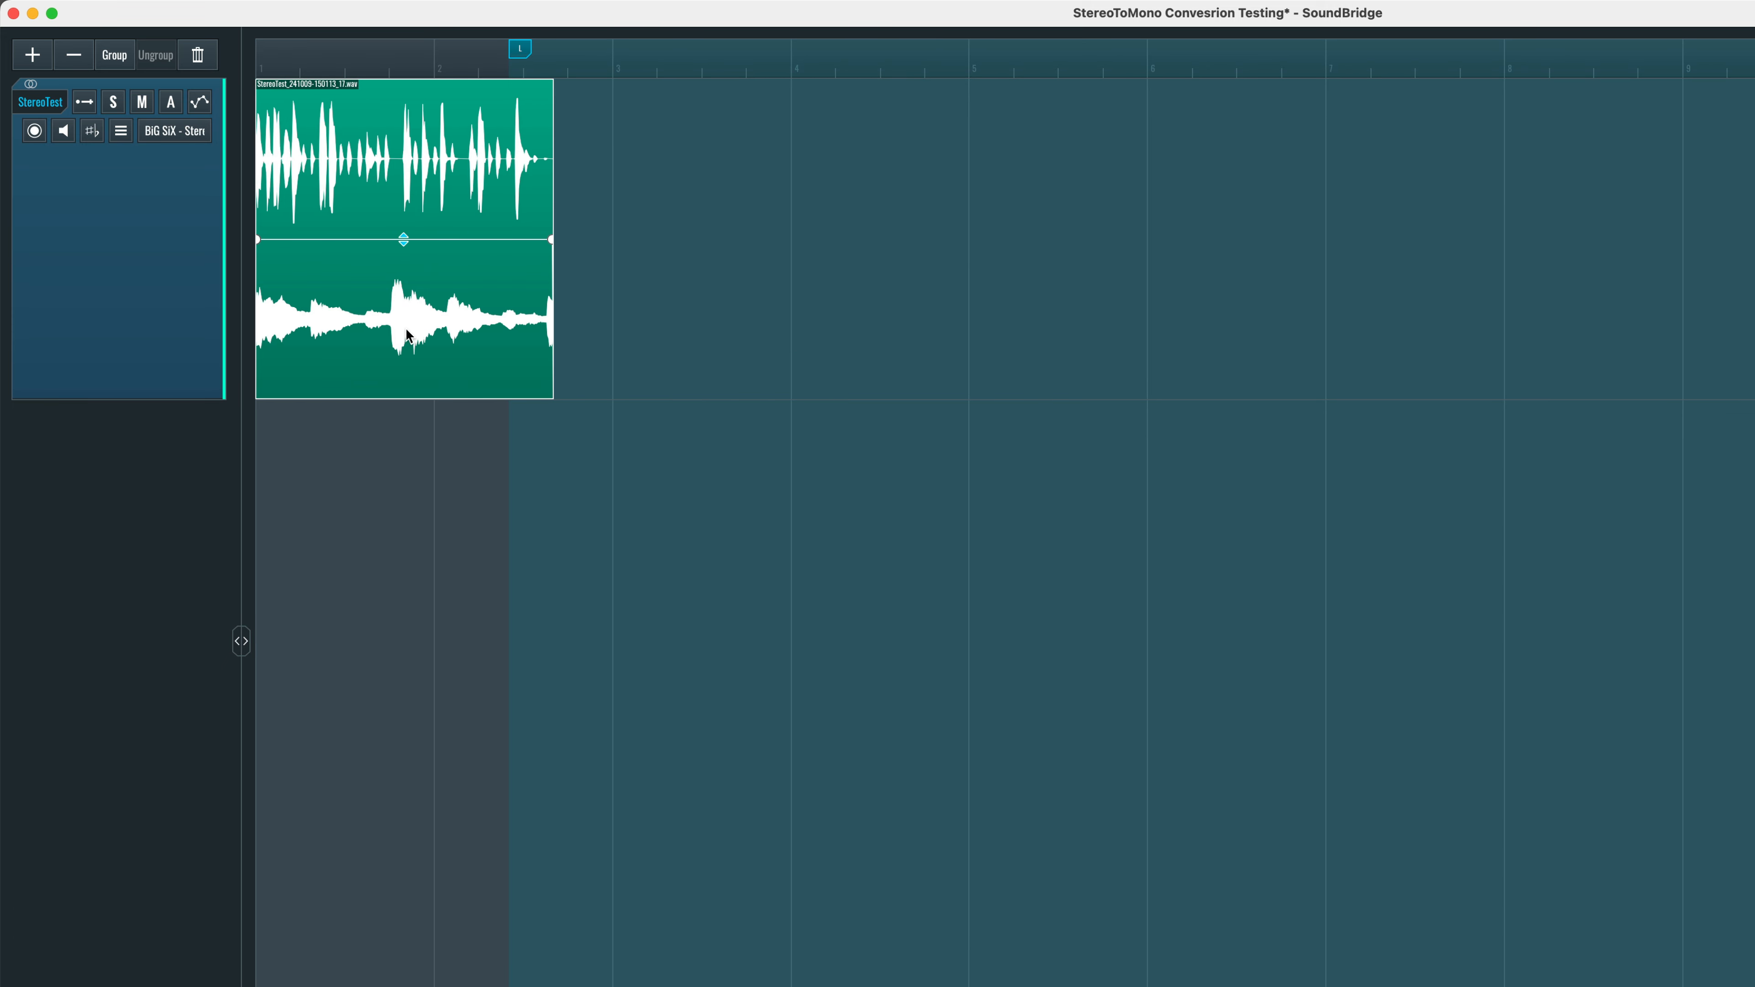
pyautogui.press('p')
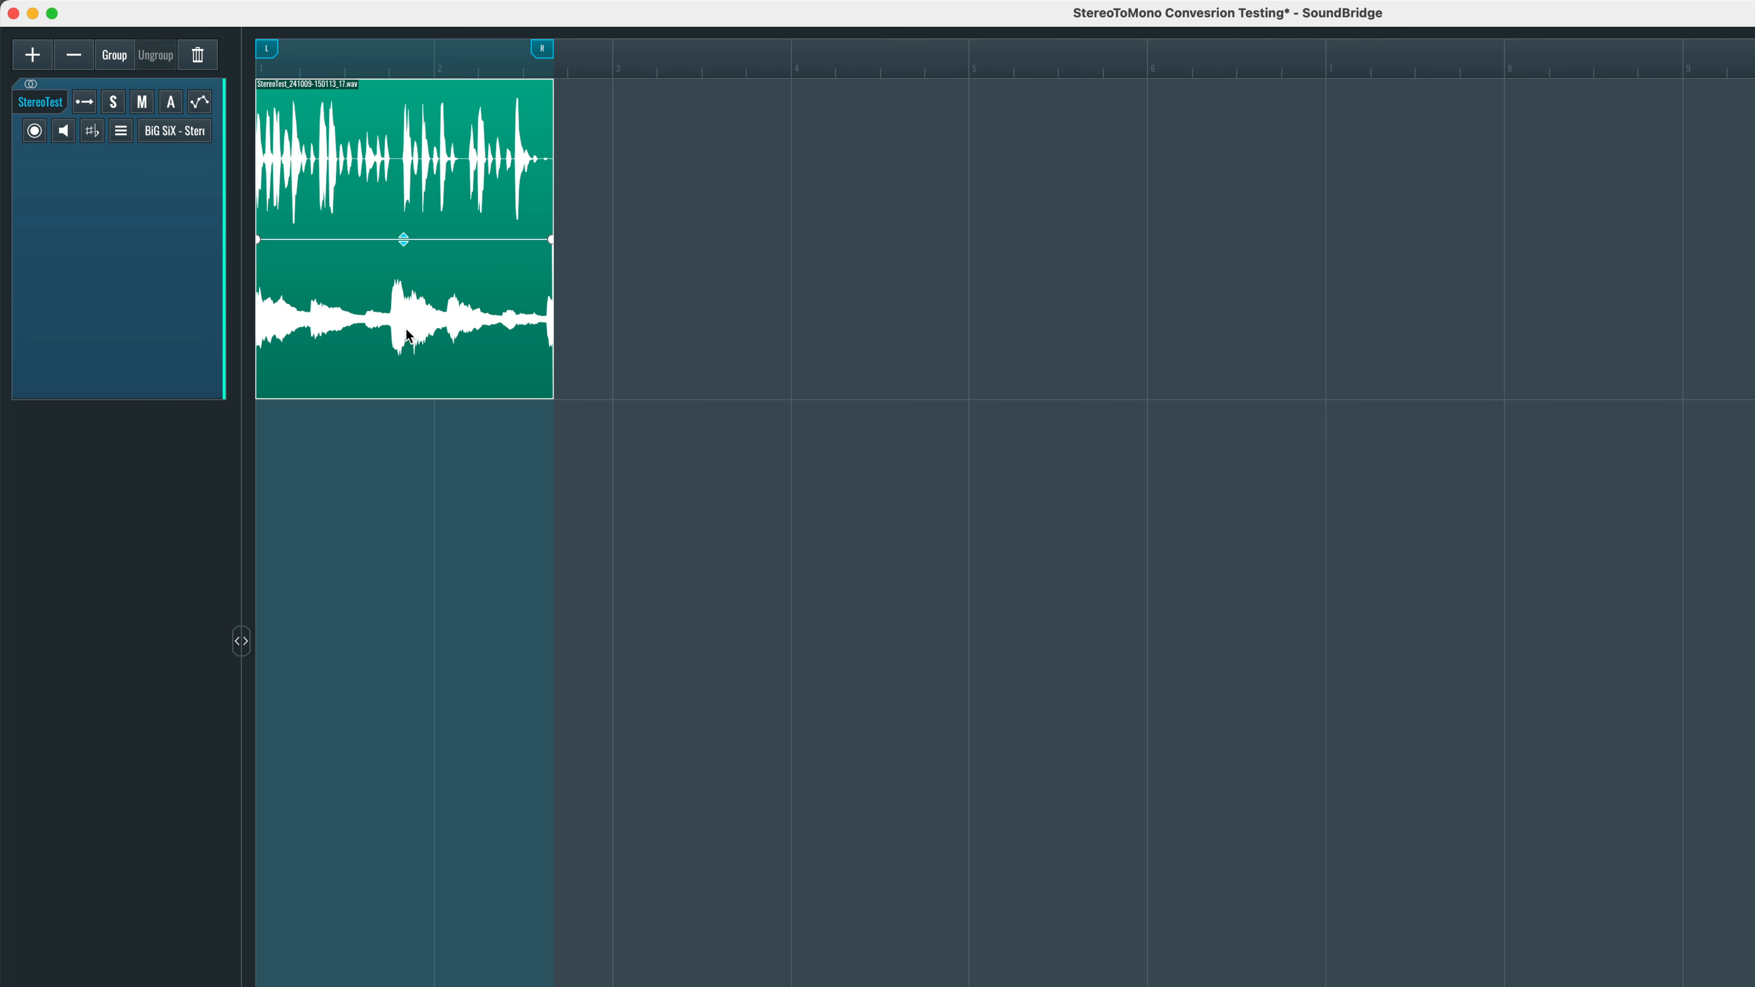
pyautogui.press('space')
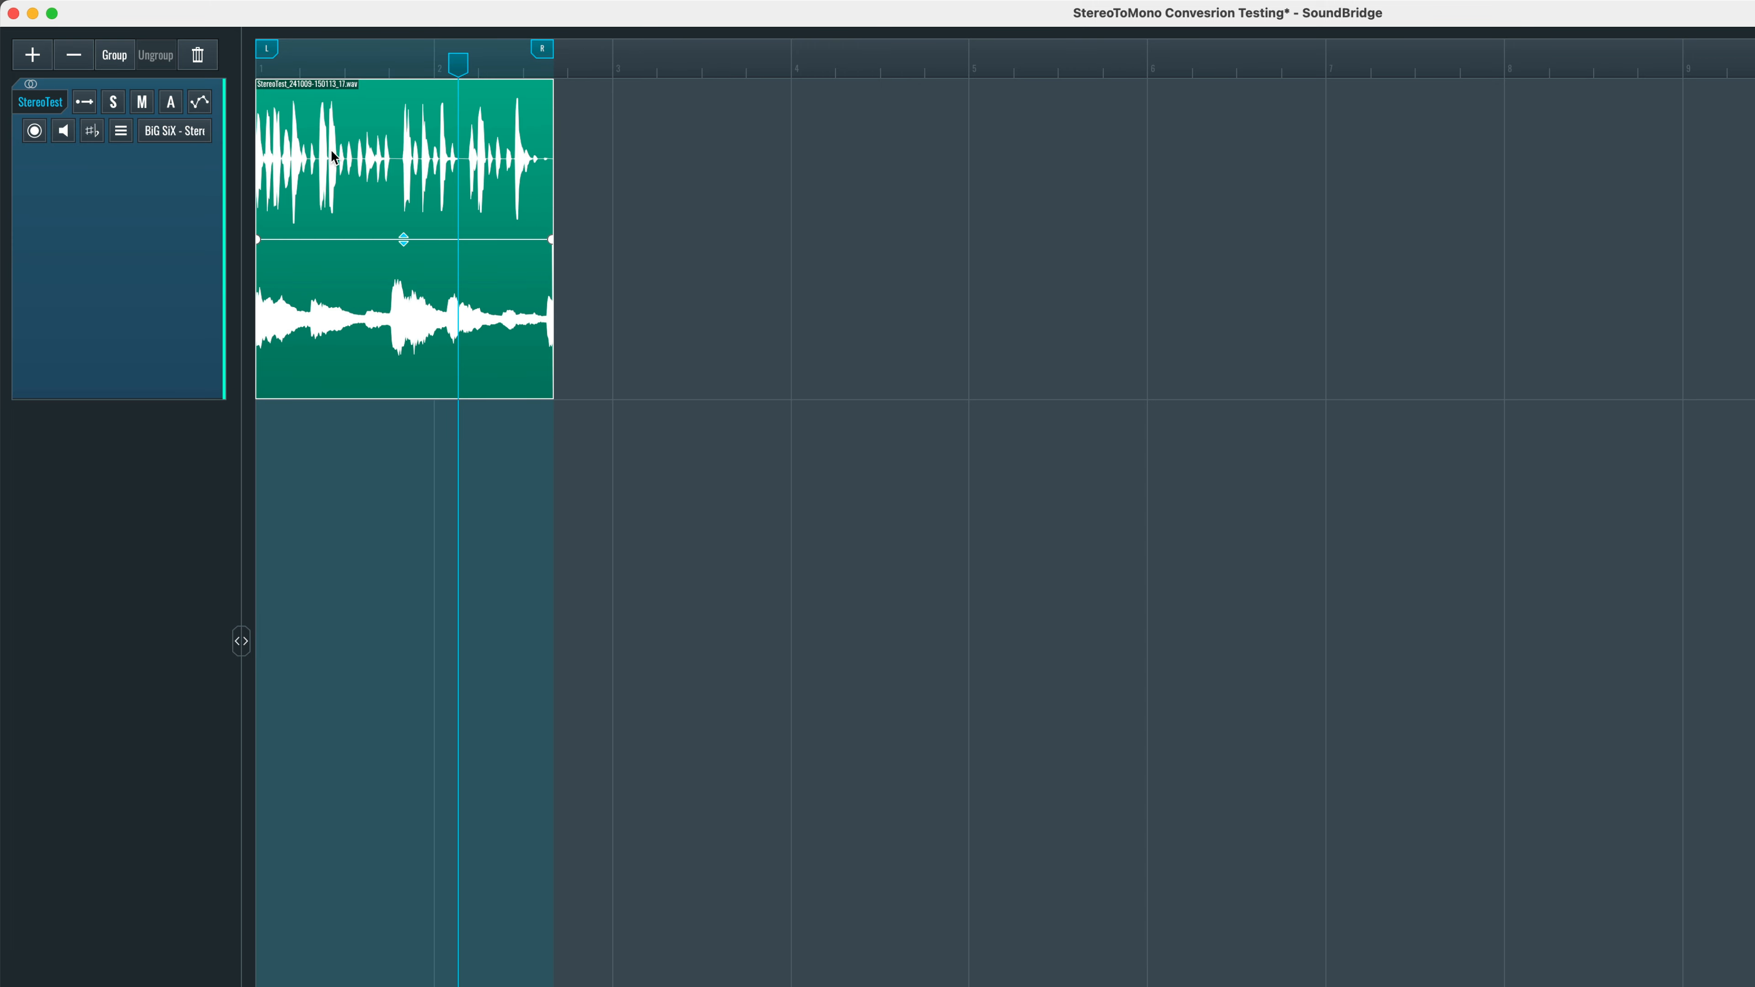
# - In the mixer, sweep the StereoTest track's pan between 100L and 100R during playback and bring it back to about centre
pyautogui.press('Tab')
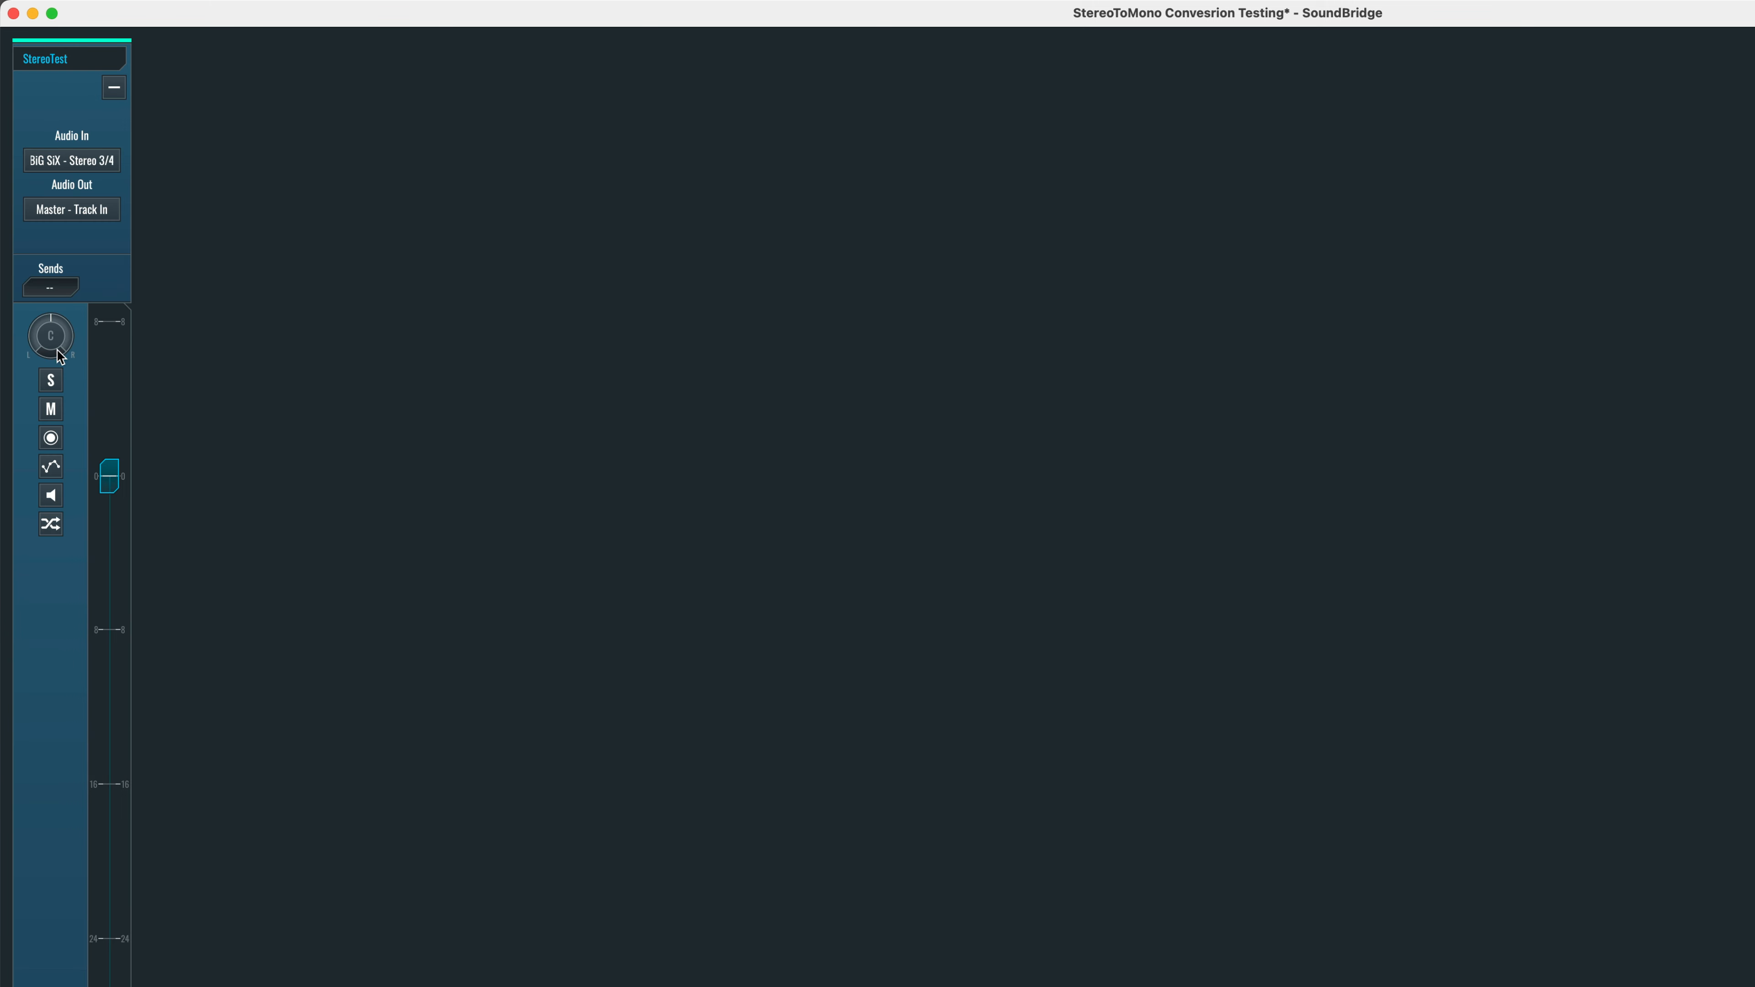
pyautogui.moveTo(51, 328); pyautogui.dragTo(67, 188)
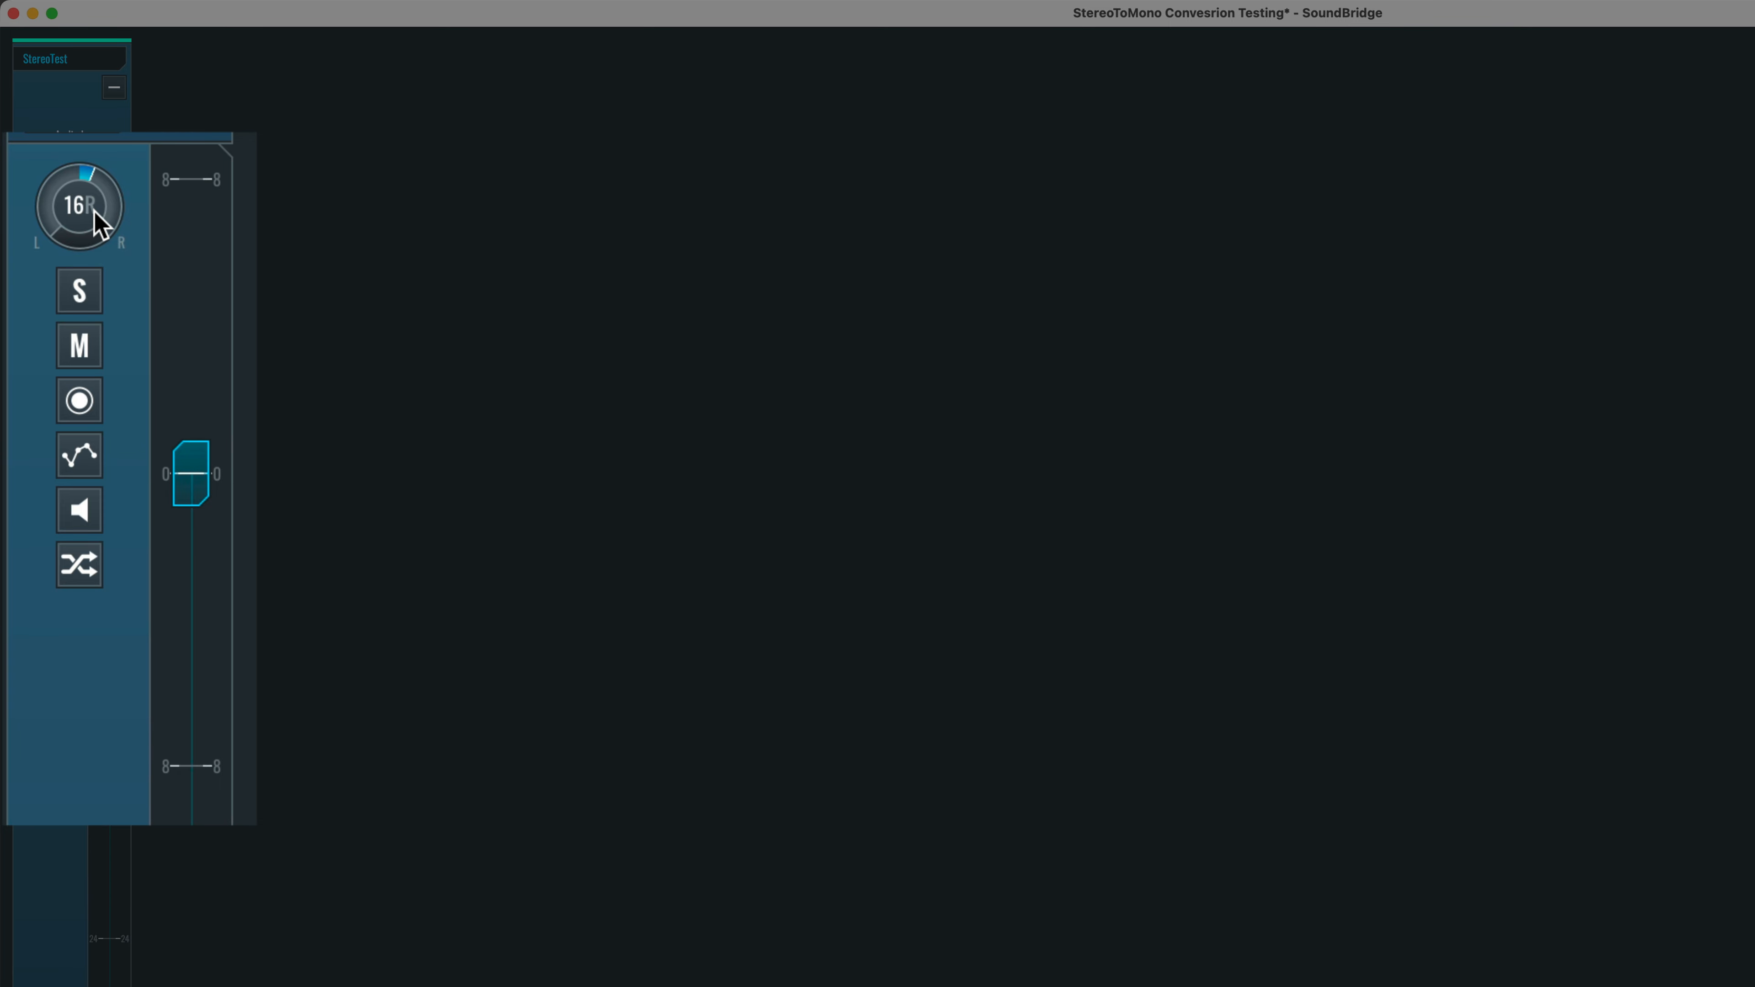
pyautogui.moveTo(89, 209); pyautogui.dragTo(90, 242)
pyautogui.moveTo(89, 217); pyautogui.dragTo(111, 404)
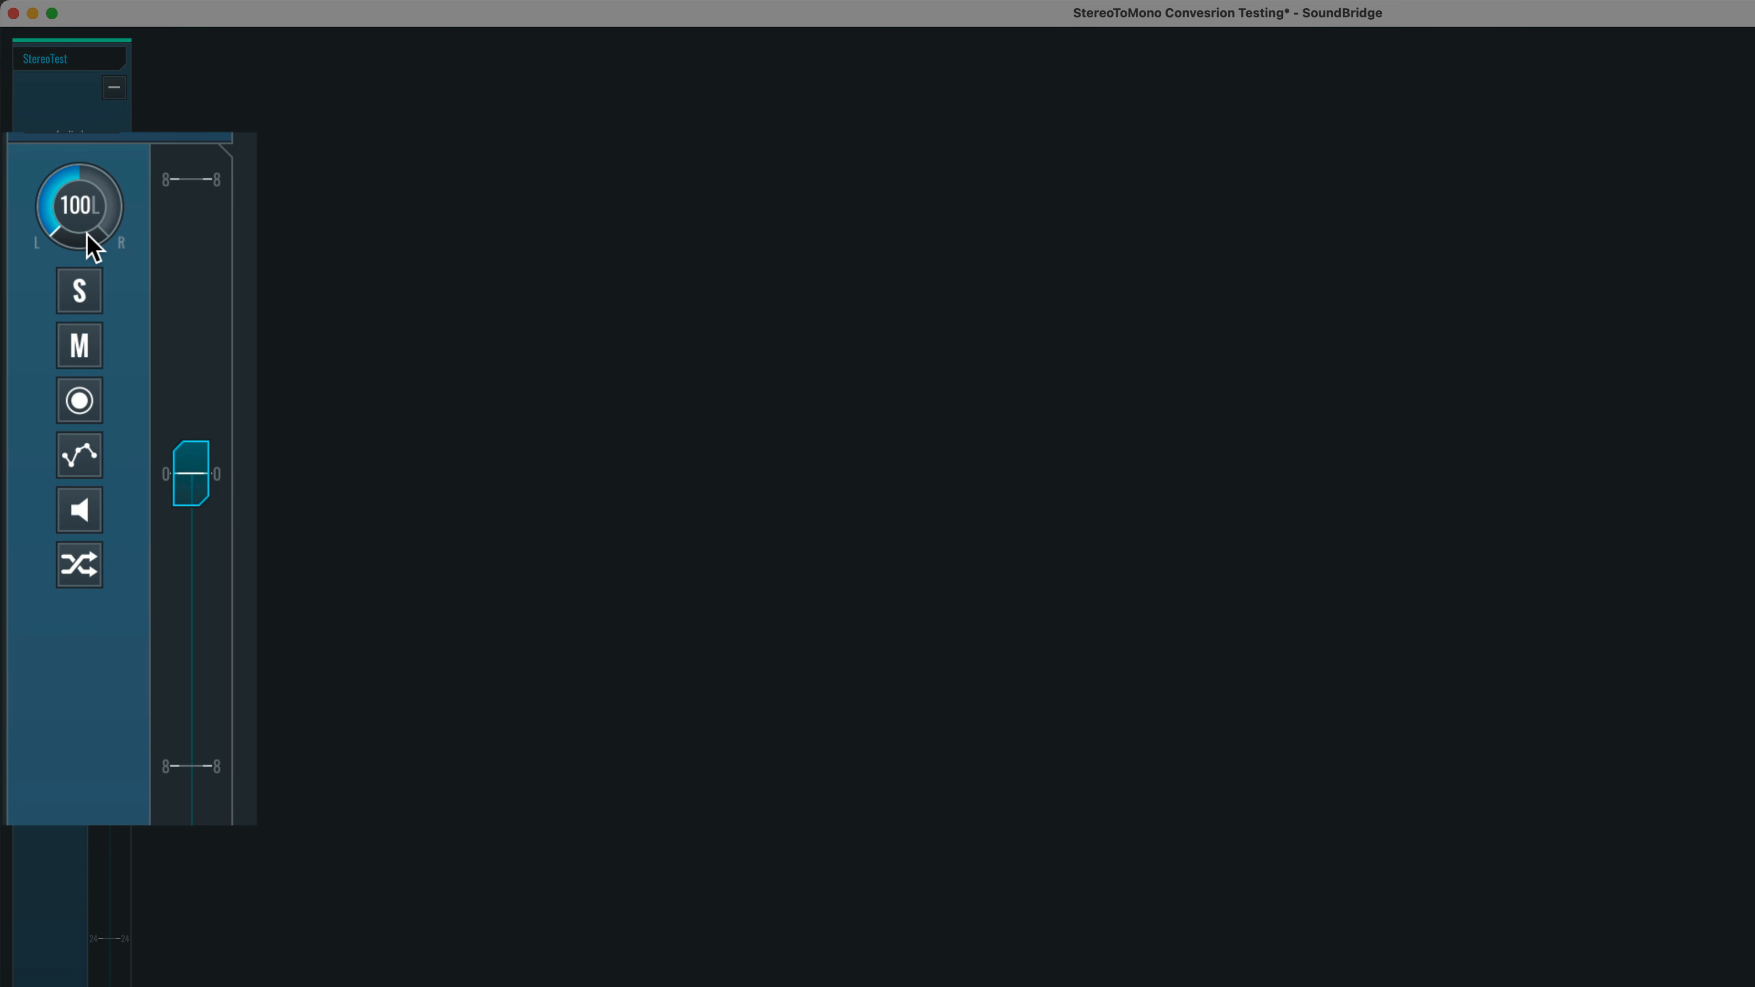
pyautogui.moveTo(90, 238); pyautogui.dragTo(63, 130)
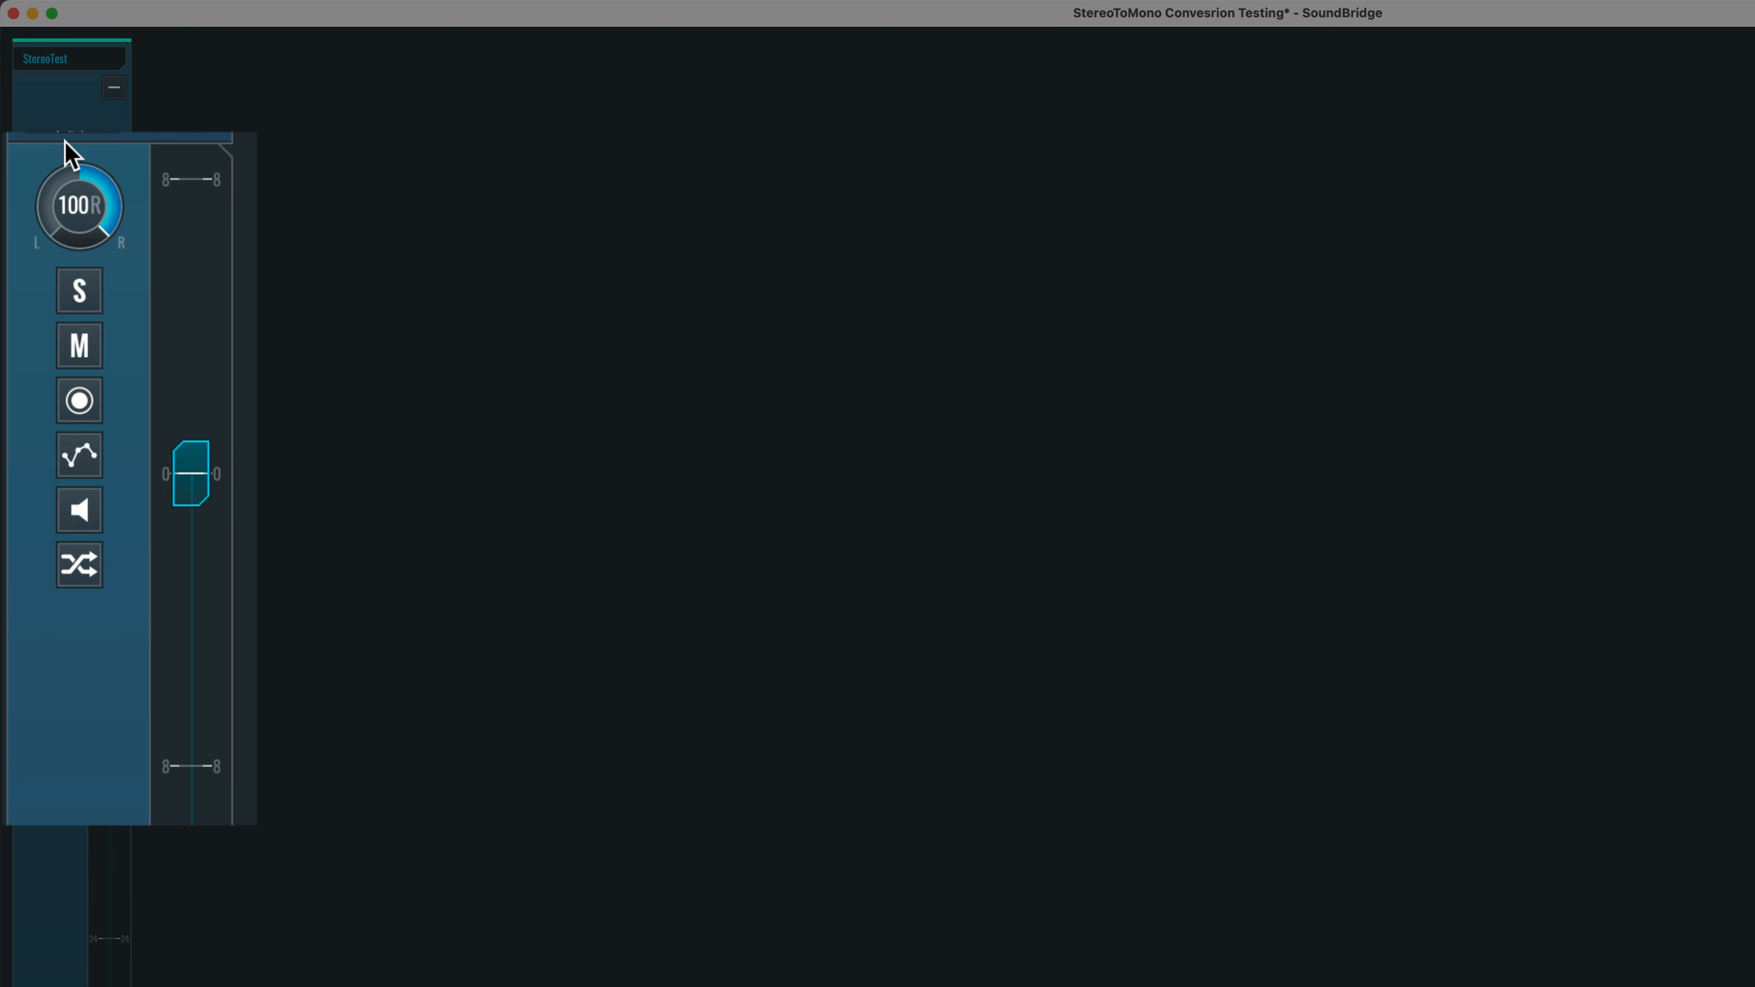
pyautogui.moveTo(92, 220); pyautogui.dragTo(110, 408)
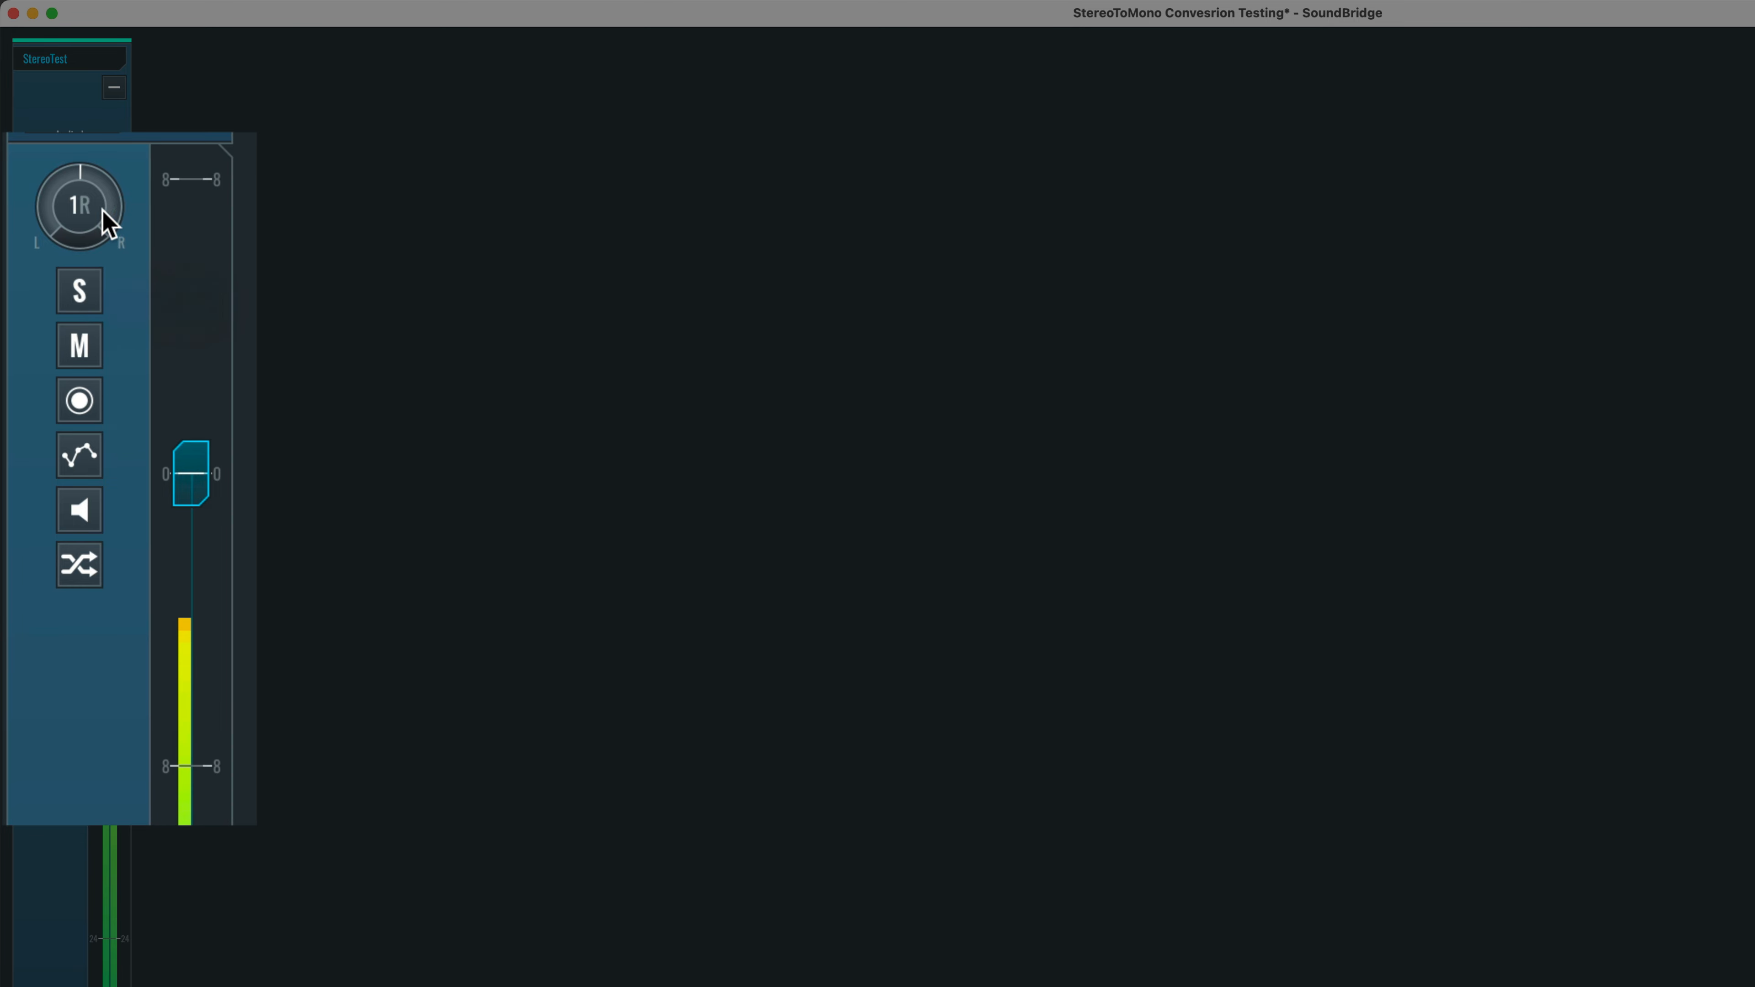
pyautogui.moveTo(107, 221); pyautogui.dragTo(59, 196)
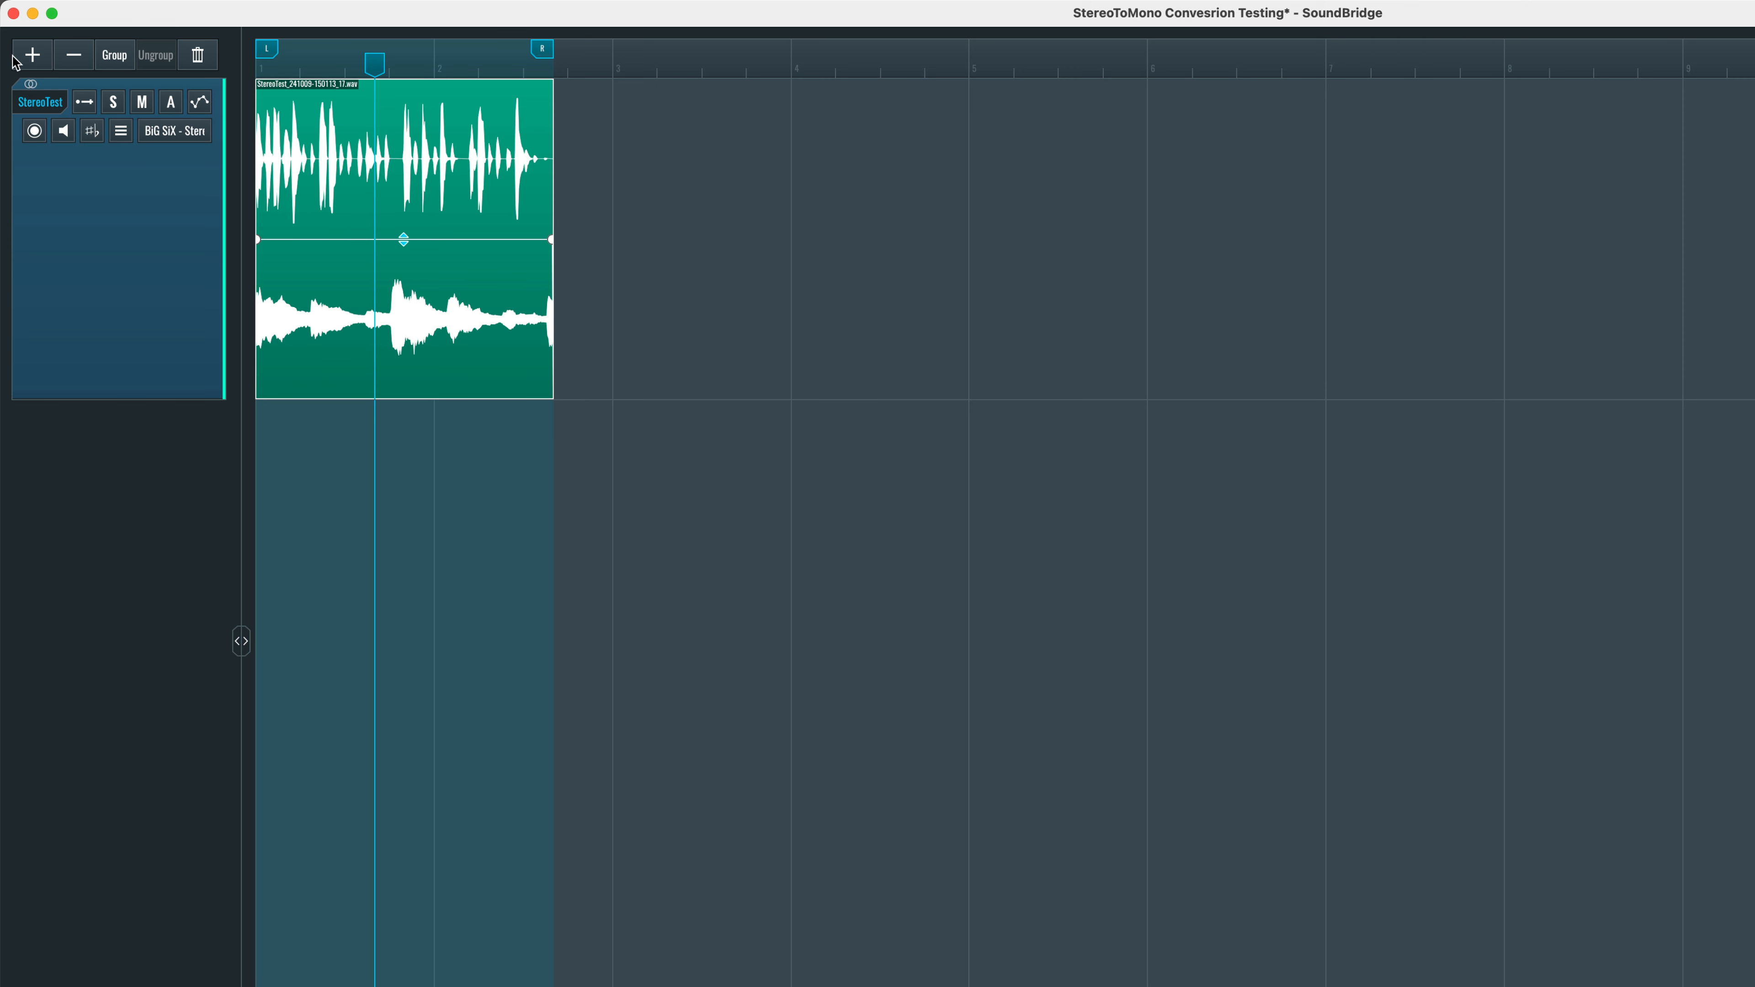
# - Create one new mono audio track below the StereoTest track, leaving its name blank
pyautogui.click(34, 62)
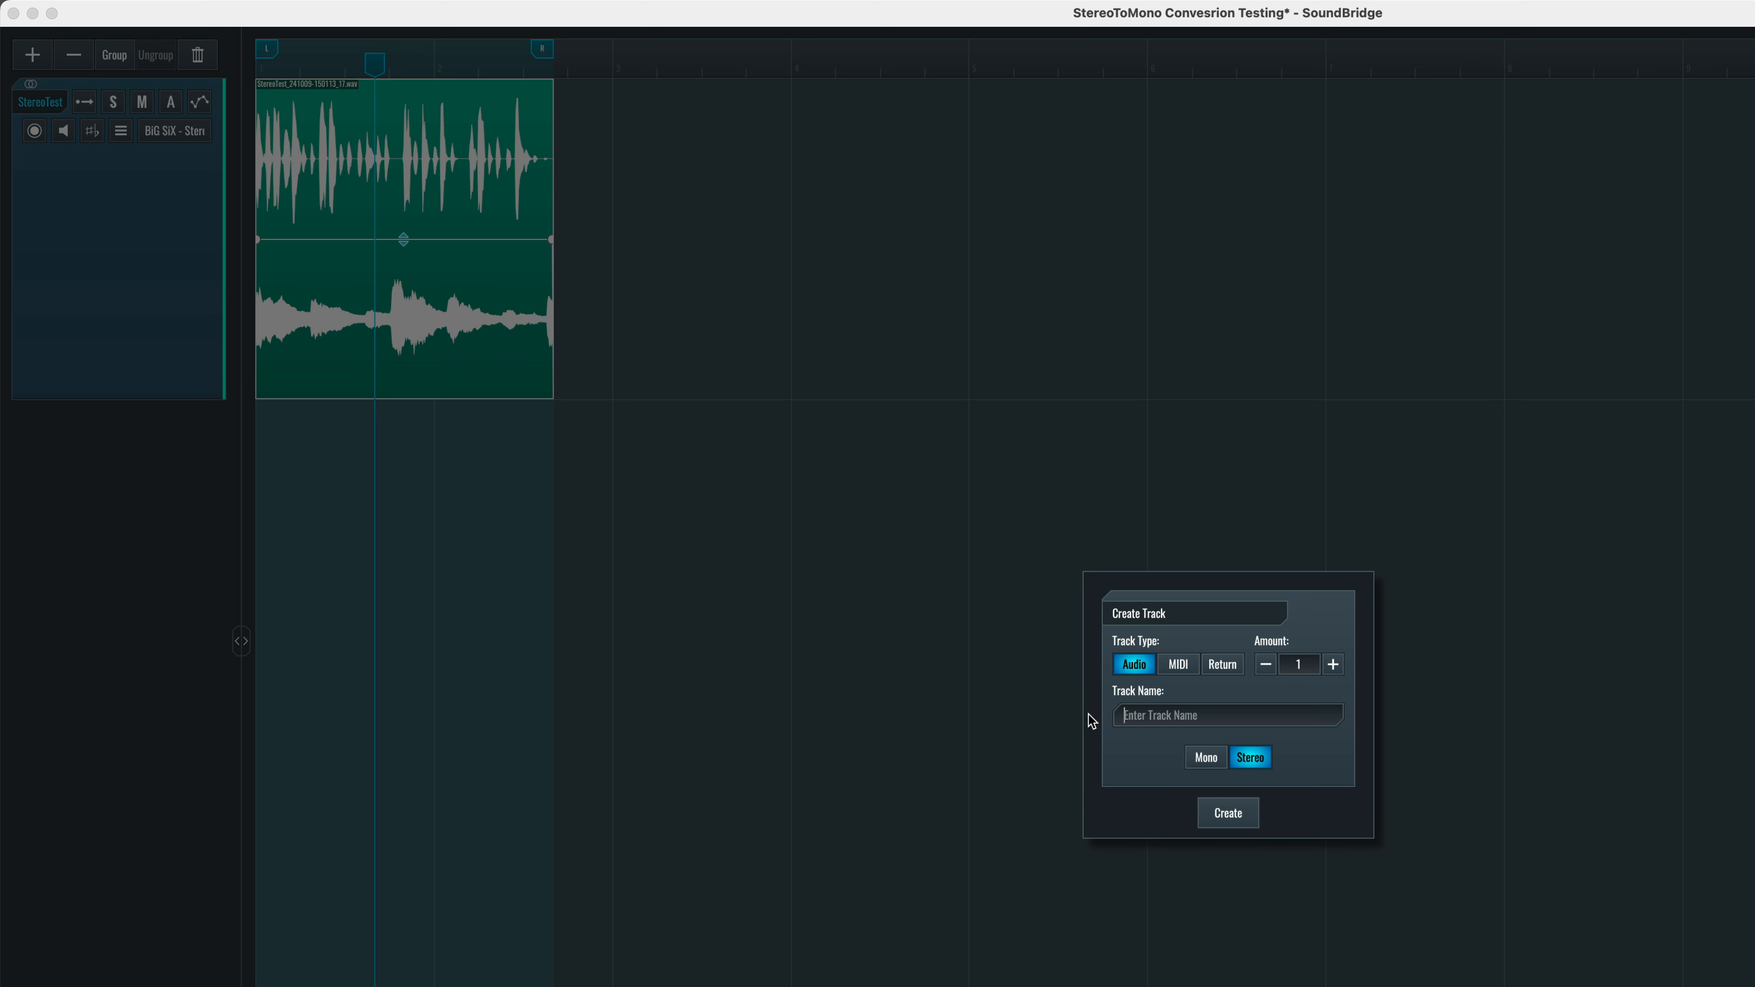
pyautogui.click(1205, 759)
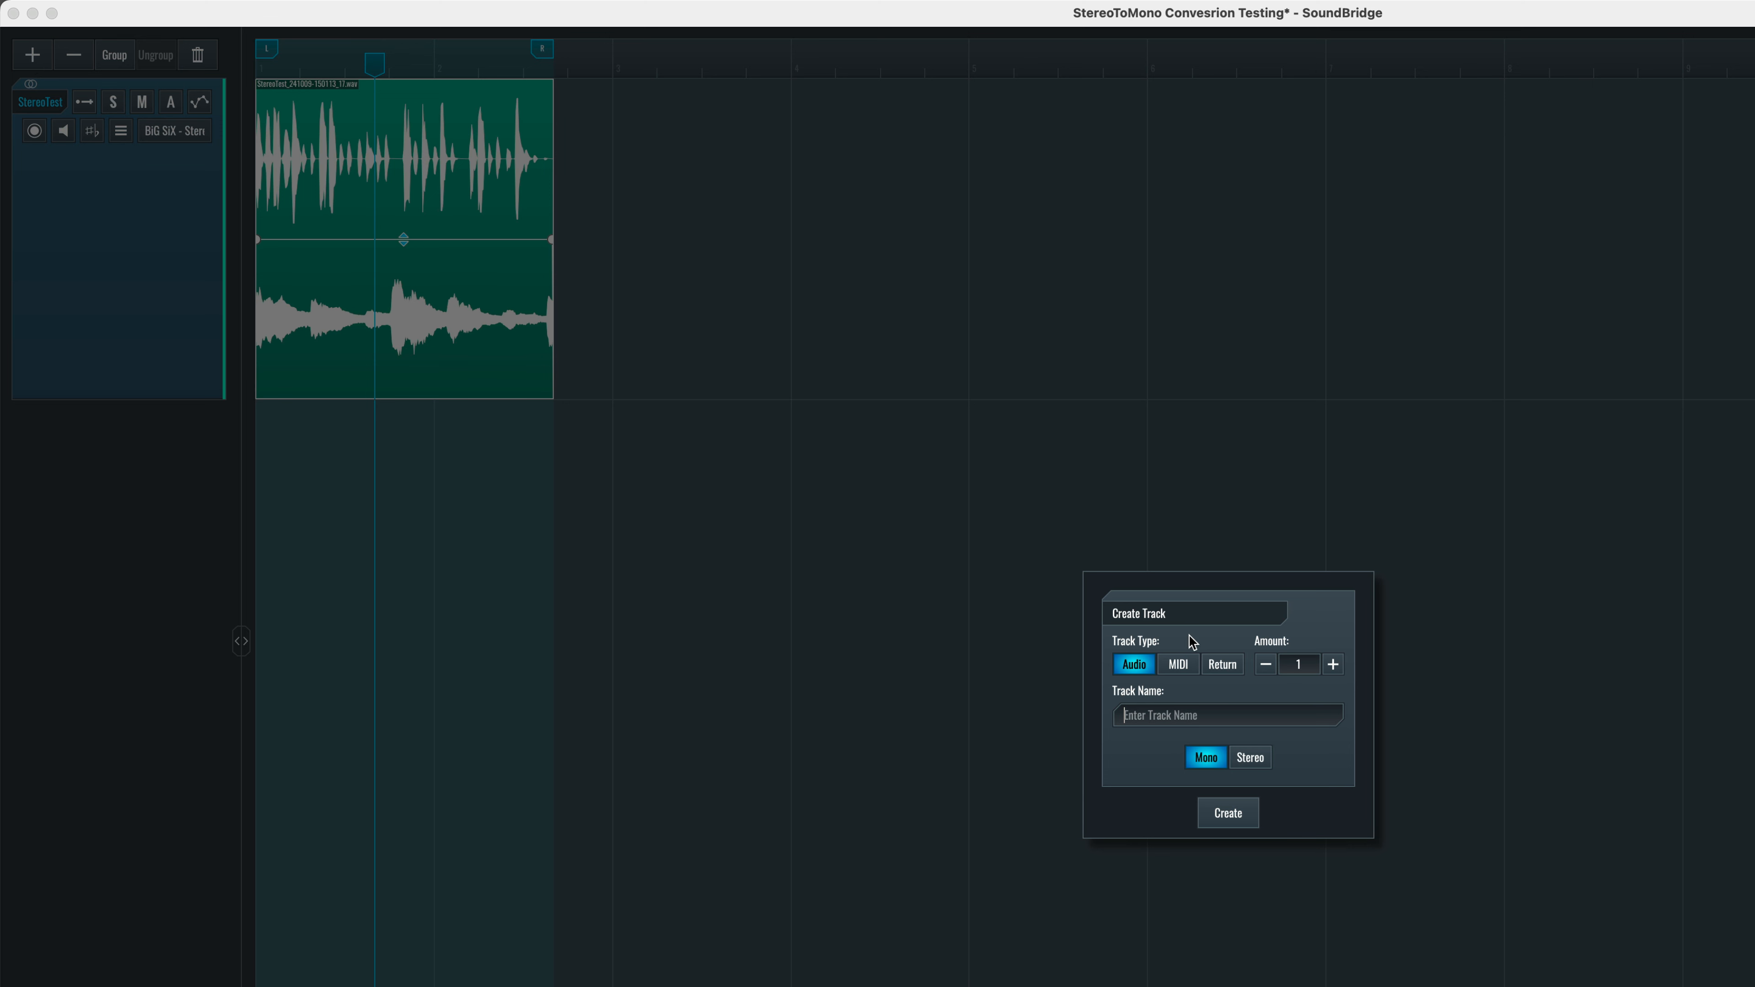
pyautogui.click(1234, 819)
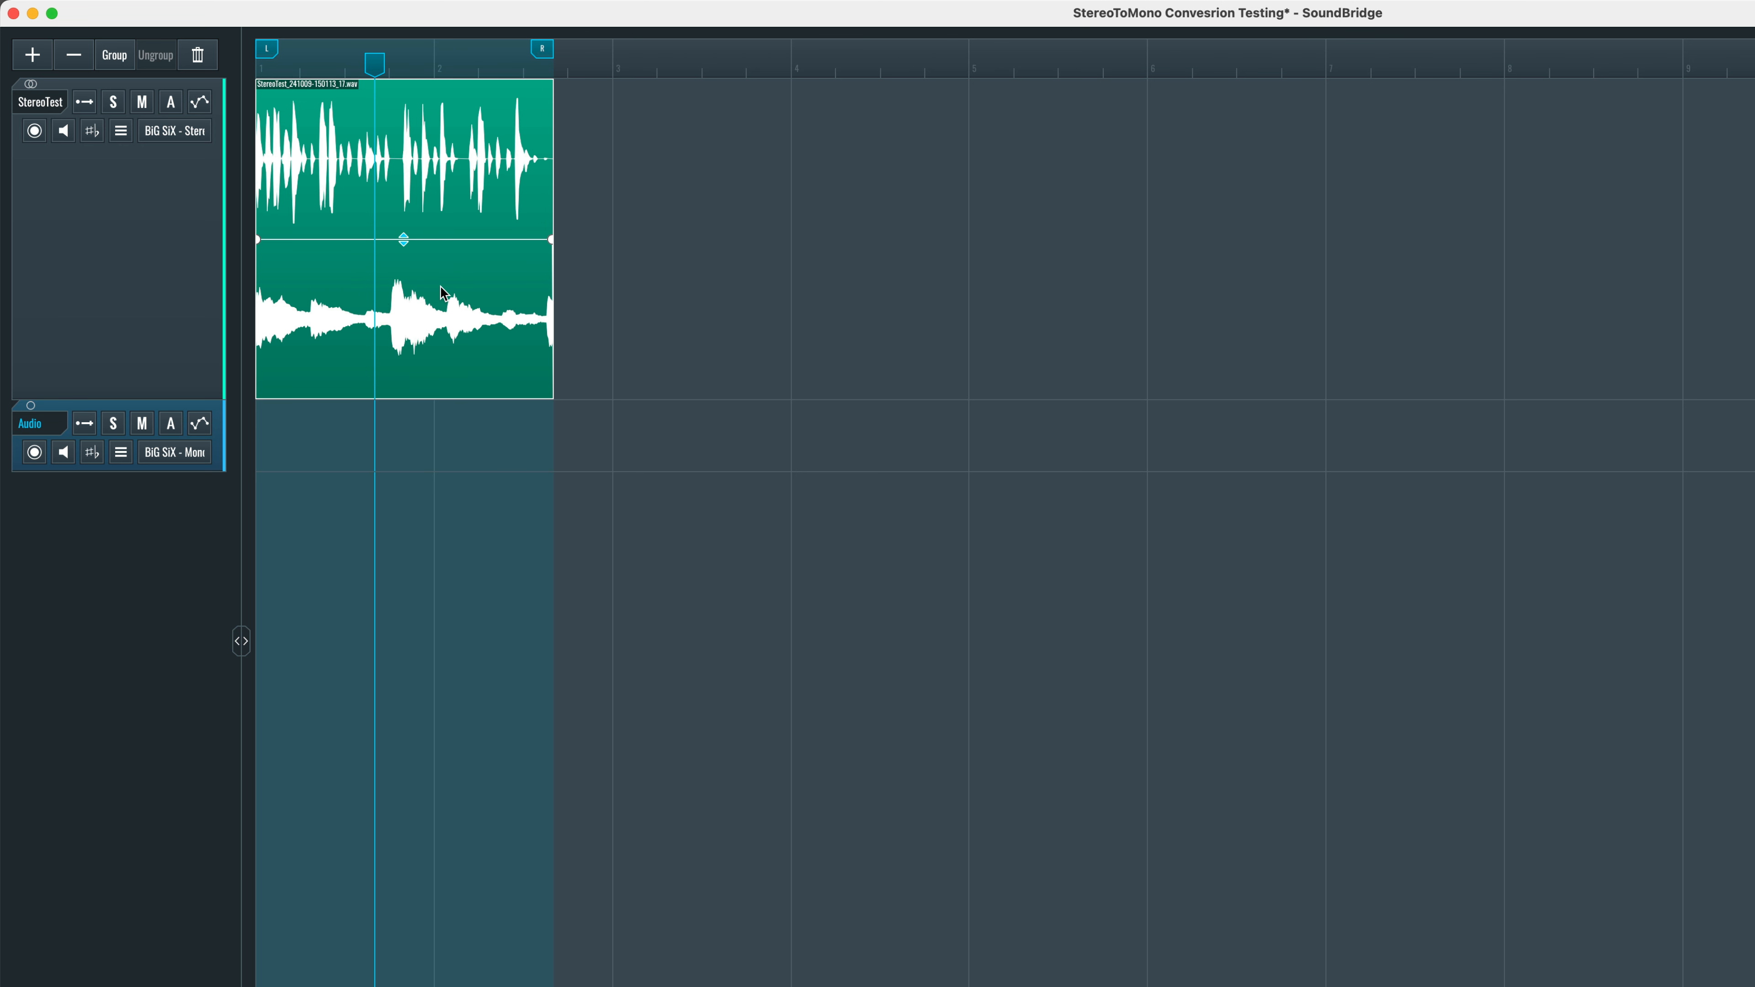
# - Move the StereoTest block to the new mono track without converting it, and make that track taller
pyautogui.moveTo(417, 403); pyautogui.dragTo(411, 442)
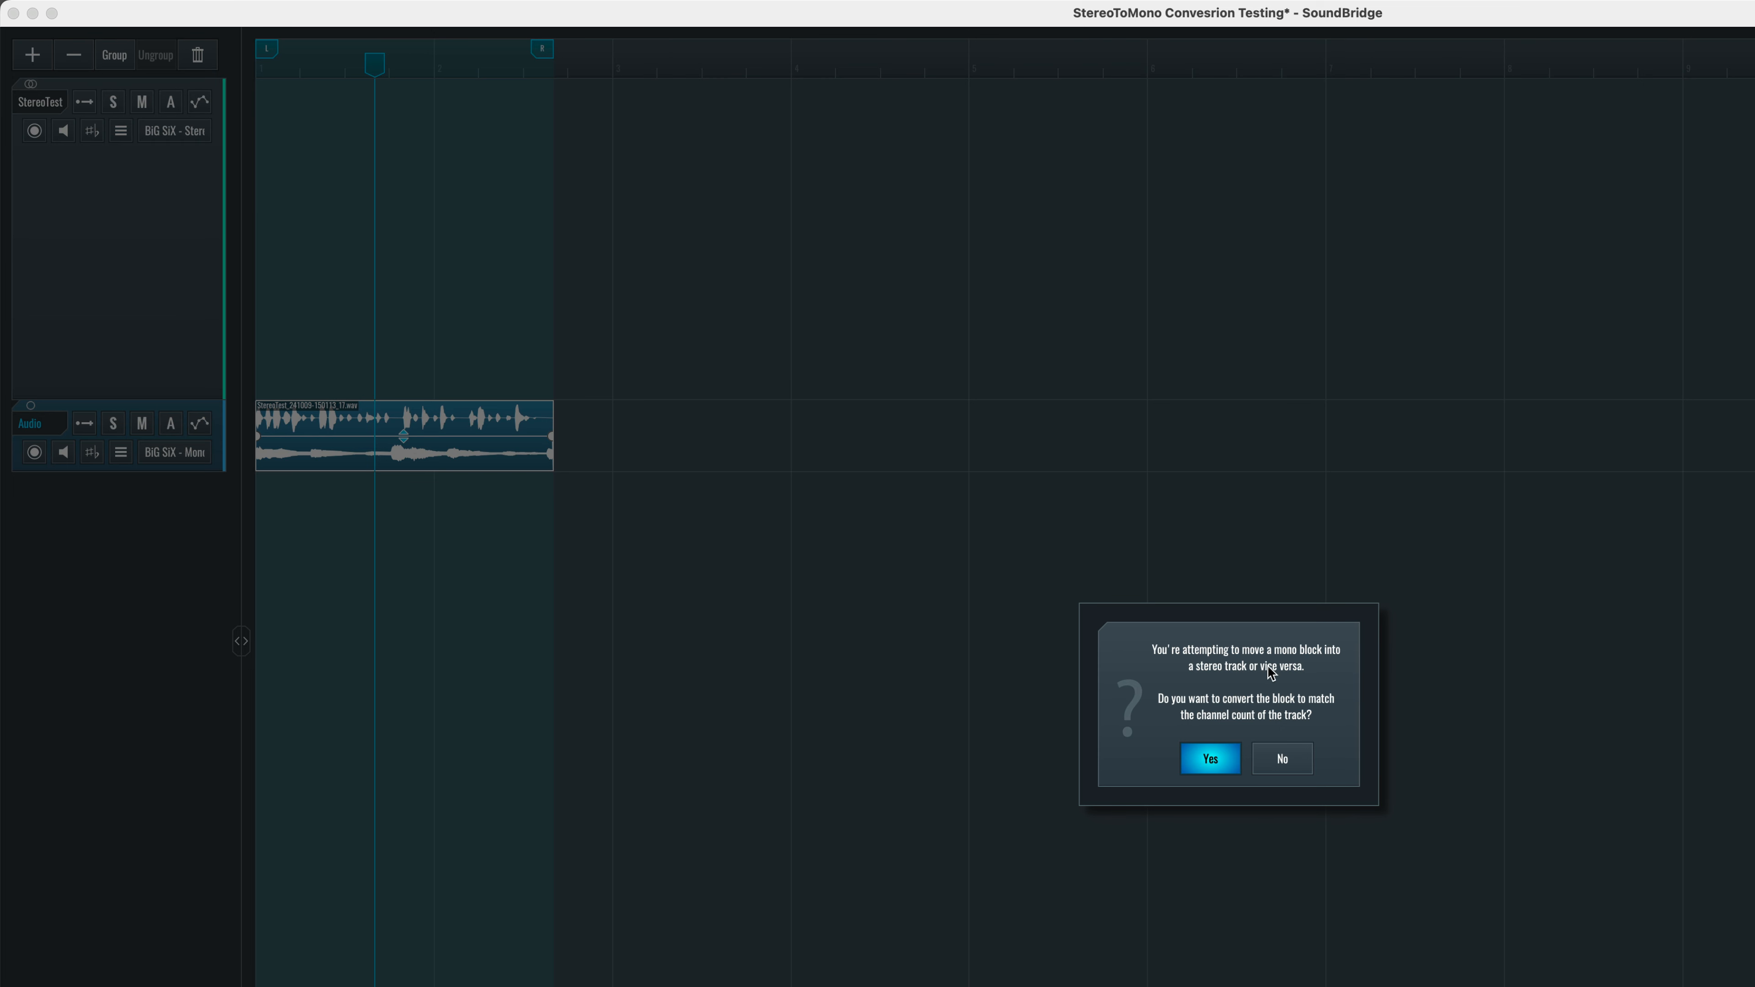
pyautogui.click(1281, 759)
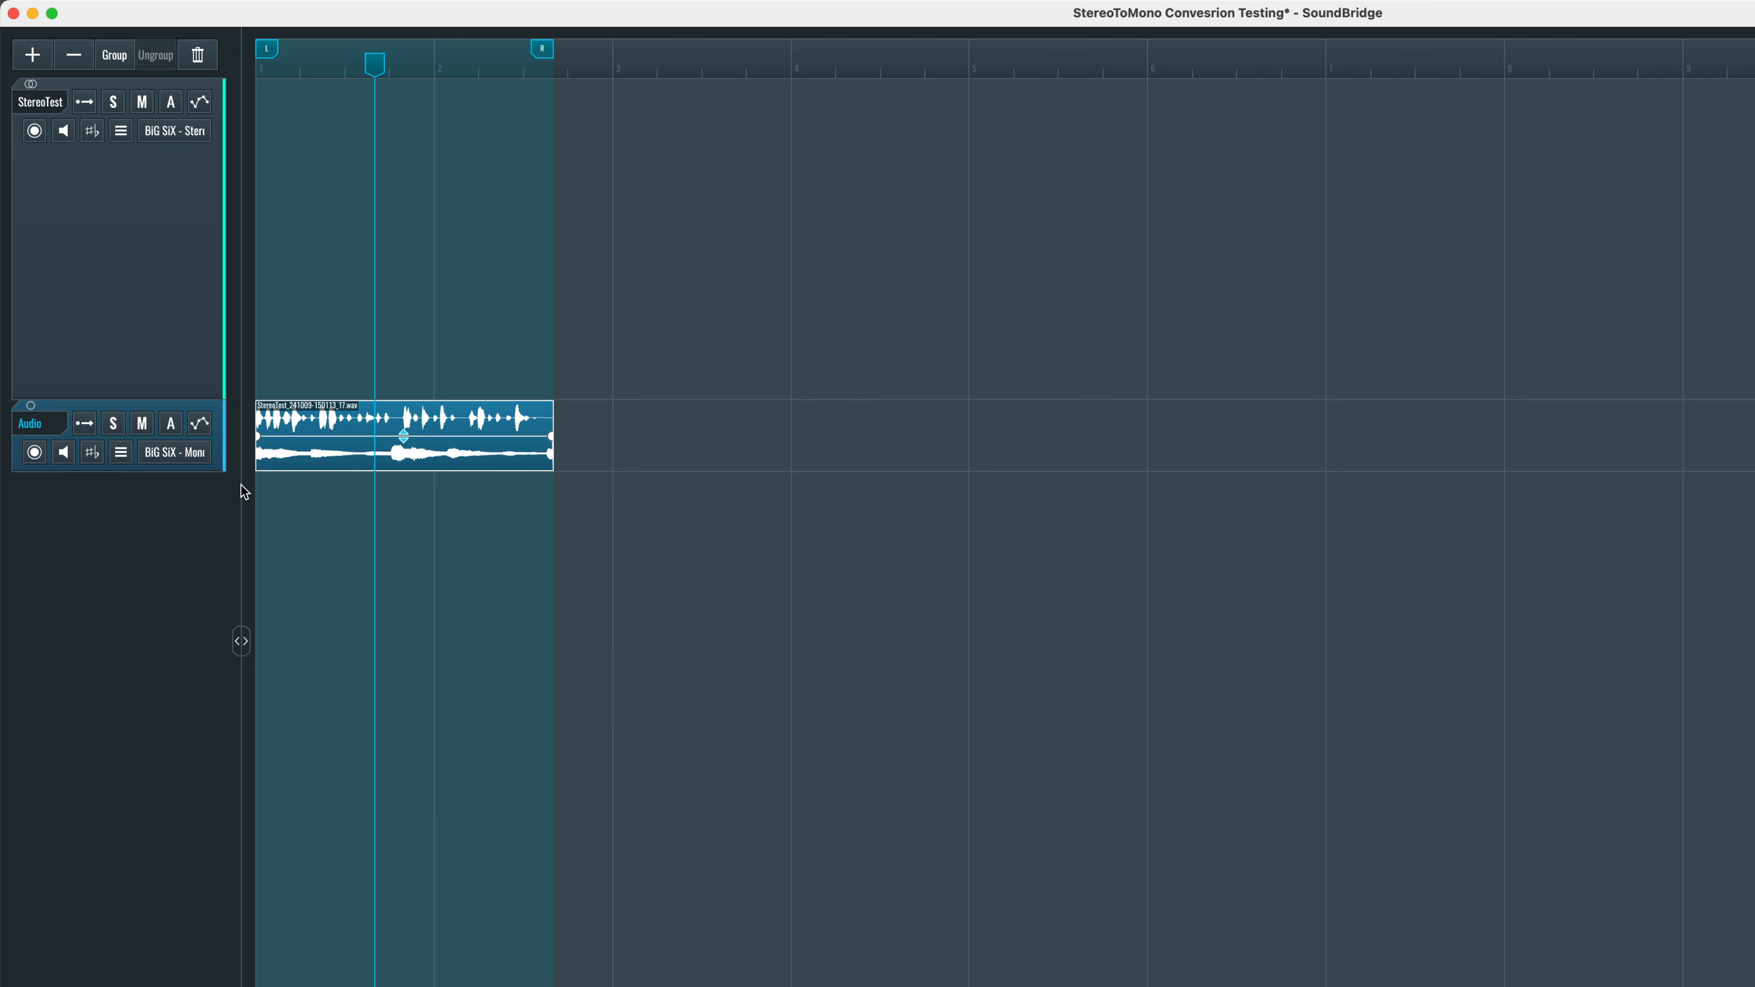
pyautogui.moveTo(206, 472); pyautogui.dragTo(213, 545)
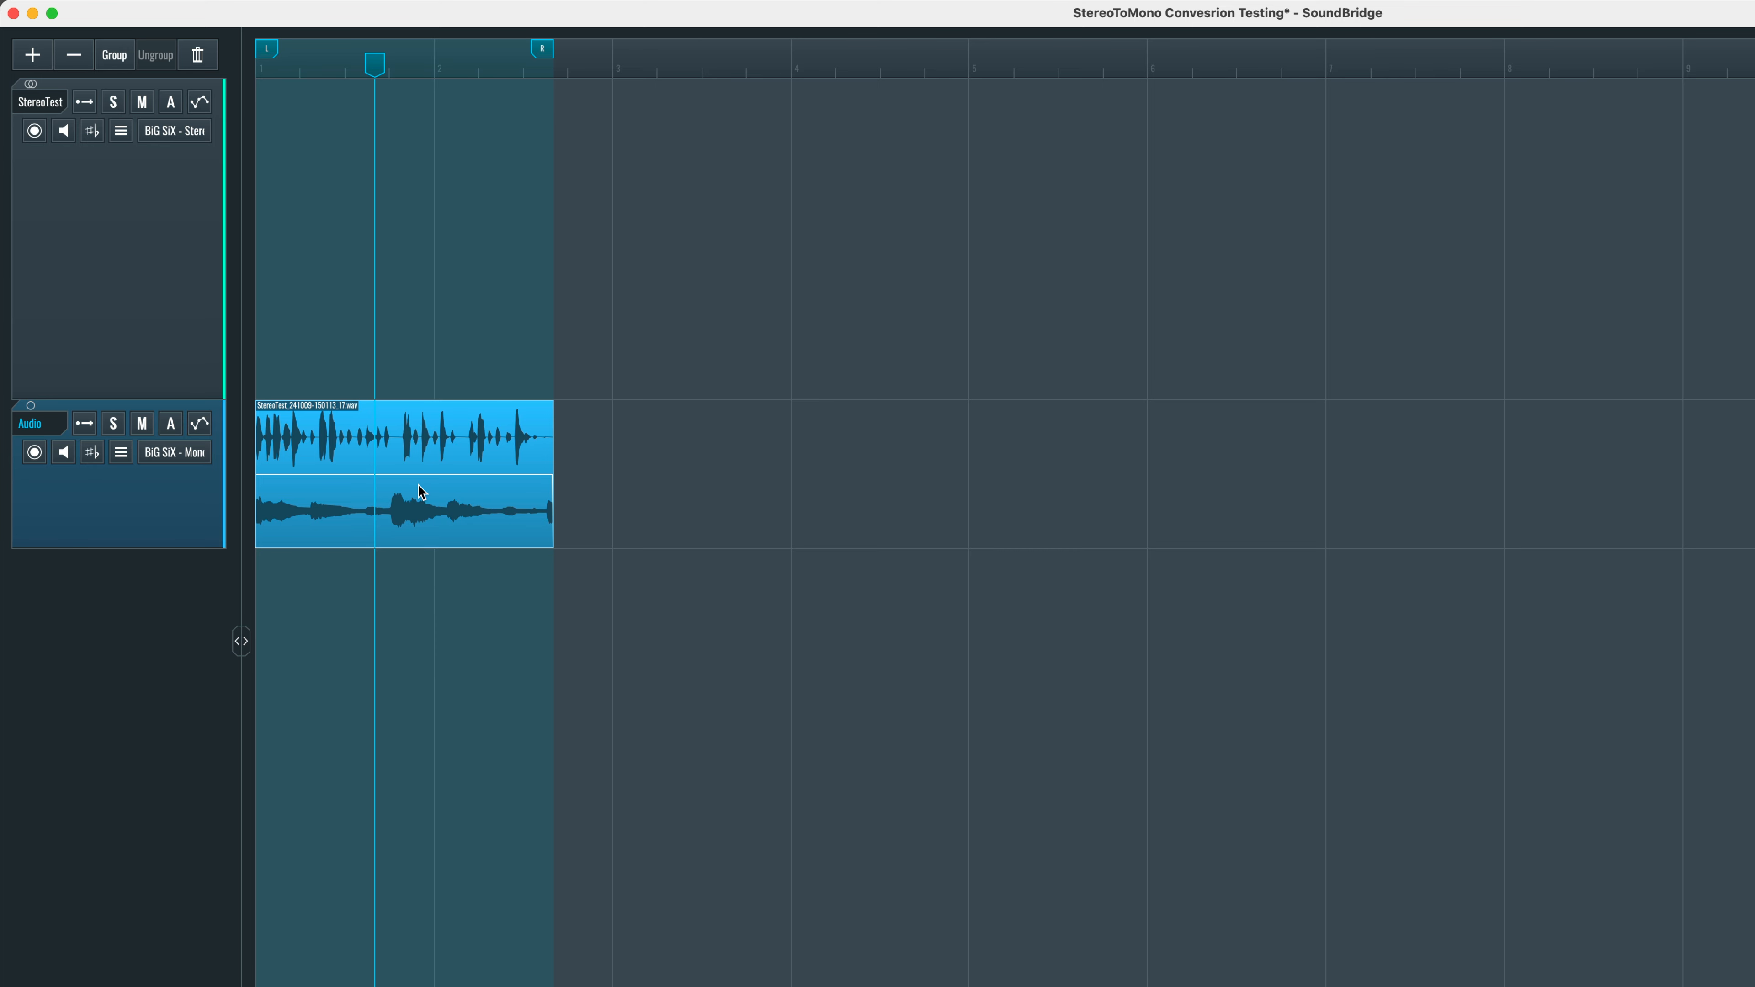
# - Play the stereo block on the mono Audio track and show that track's pan and volume controls
pyautogui.press('space')
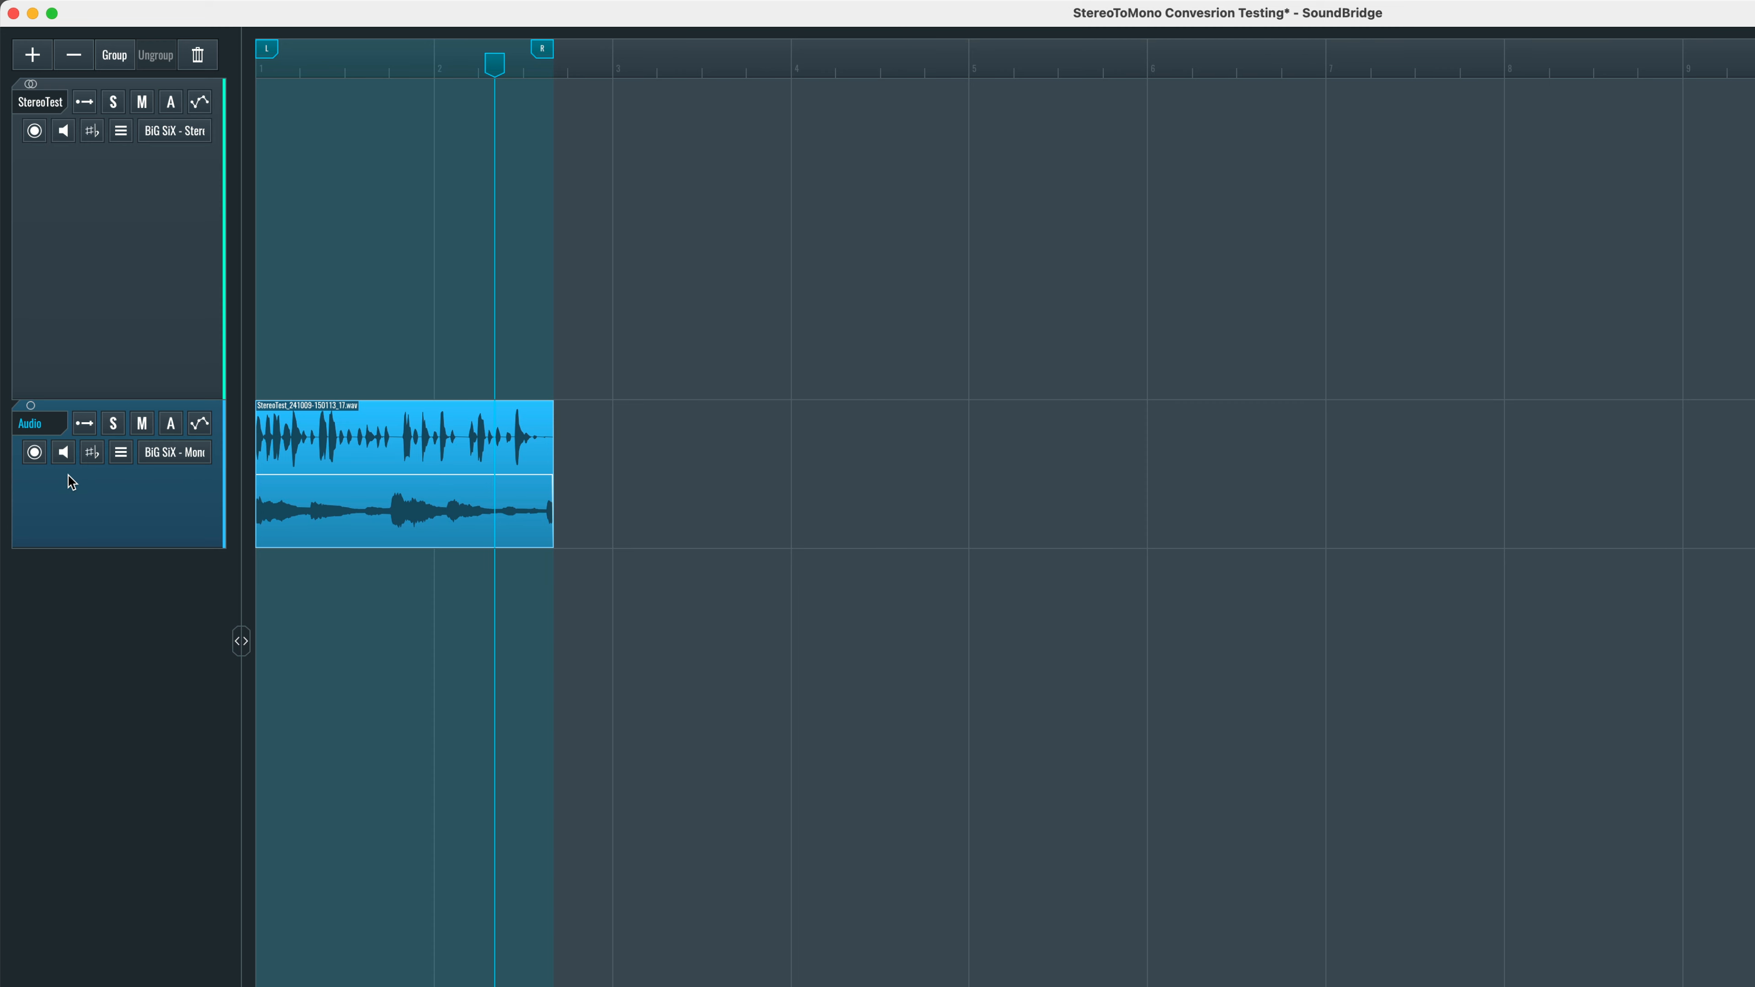
pyautogui.click(89, 428)
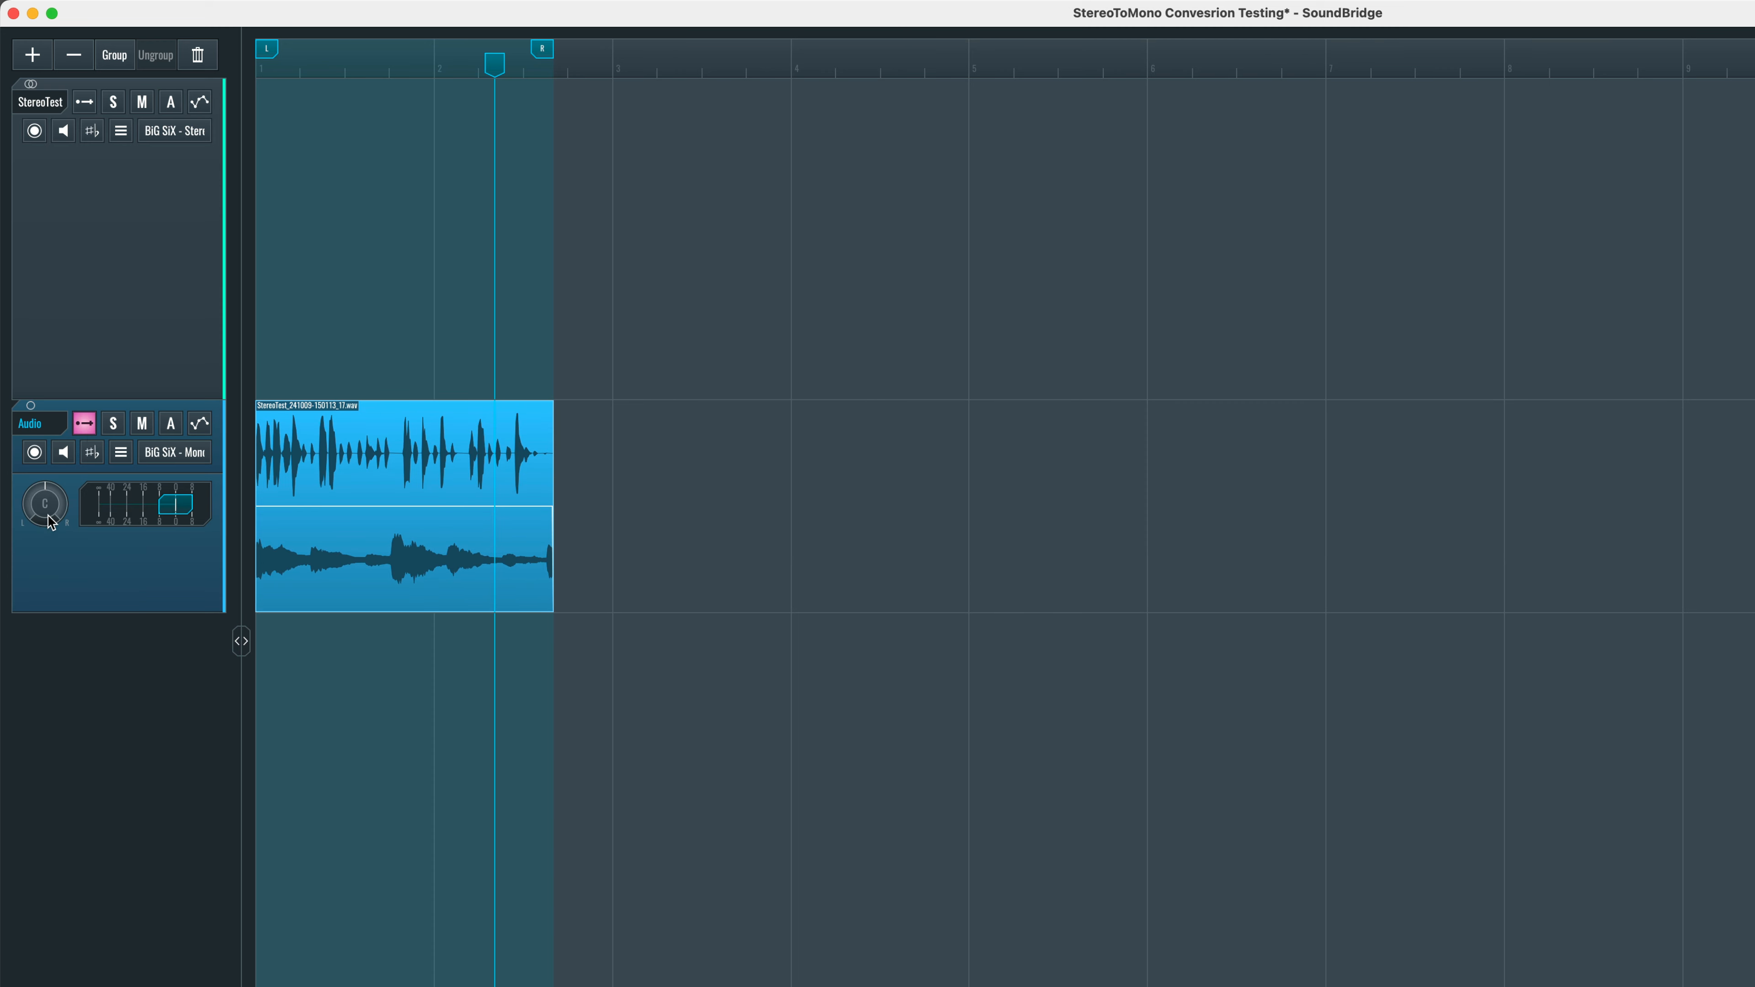